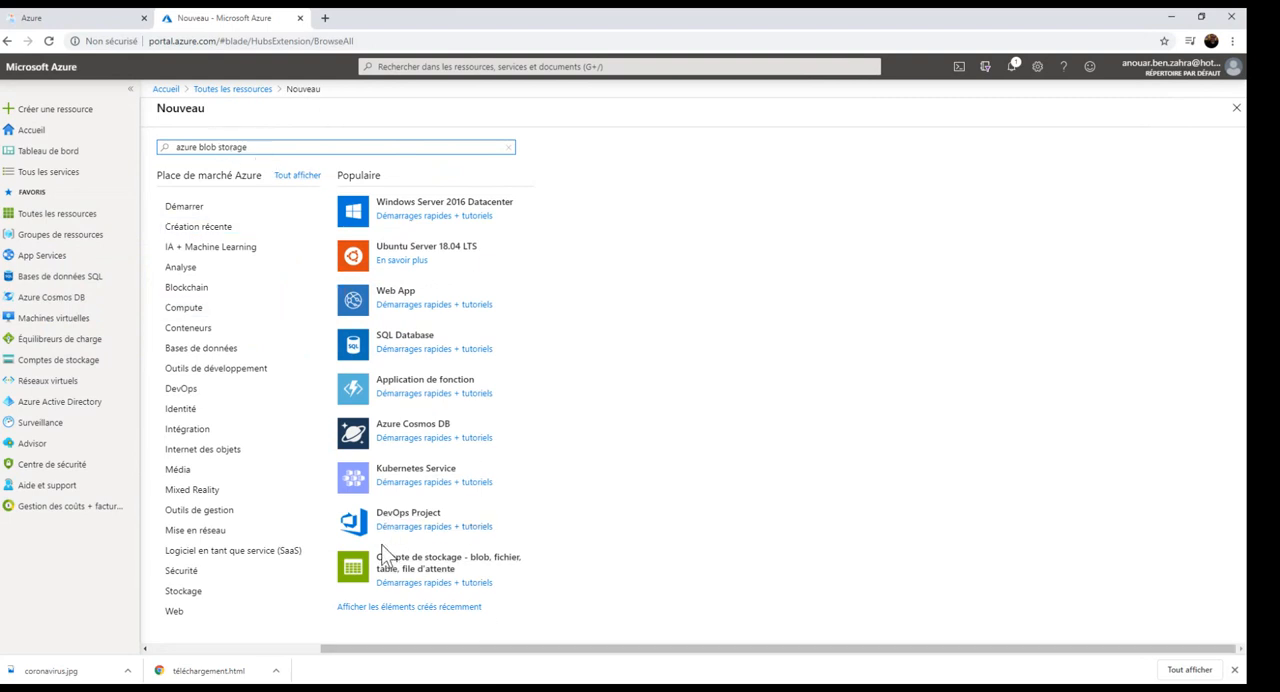
Configure a storage account in resource group DEV named logicappstorage, with location Europe occidentale and type Storage (v1 à usage général), and try to validate it.
{"action": "left_click", "coordinate": [412, 560]}
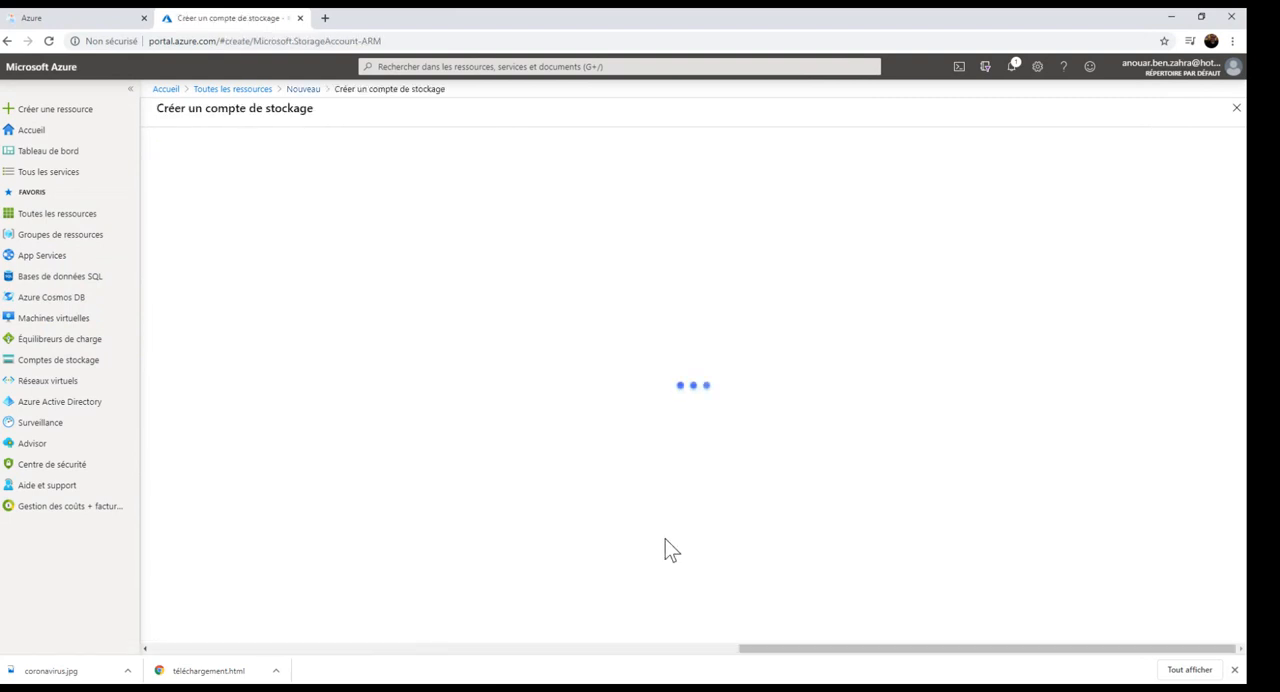
{"action": "left_click", "coordinate": [347, 320]}
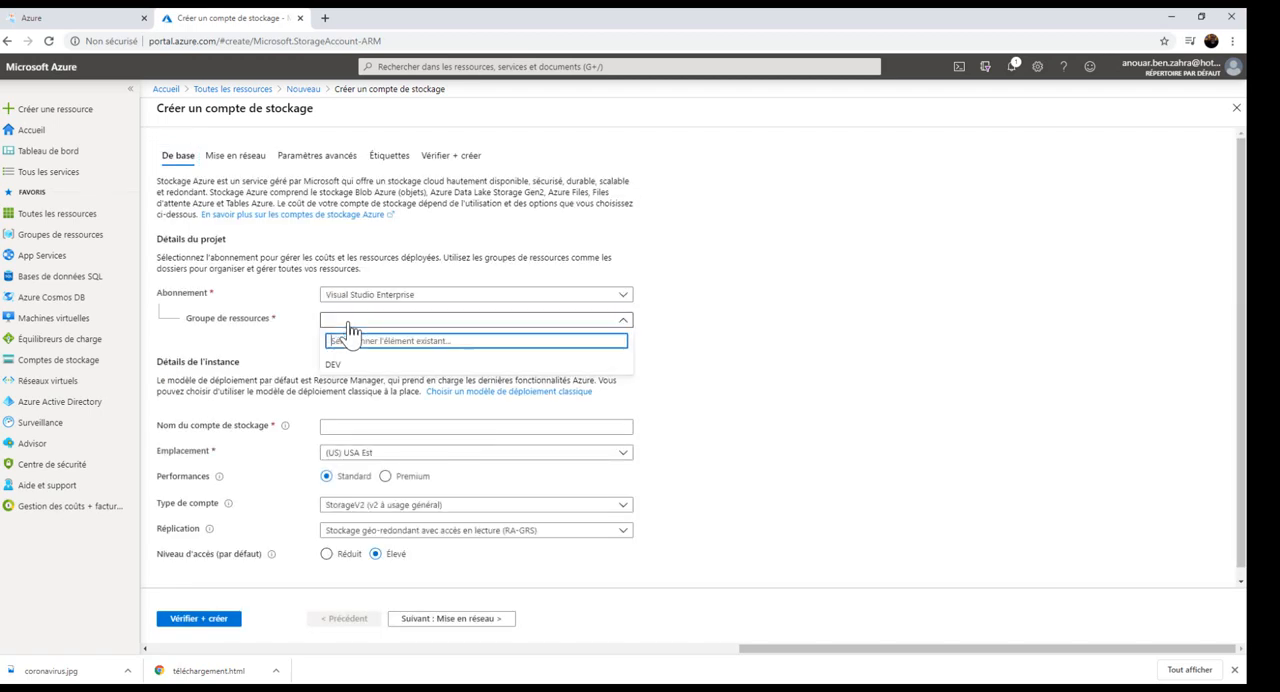
{"action": "left_click", "coordinate": [334, 362]}
{"action": "left_click", "coordinate": [346, 426]}
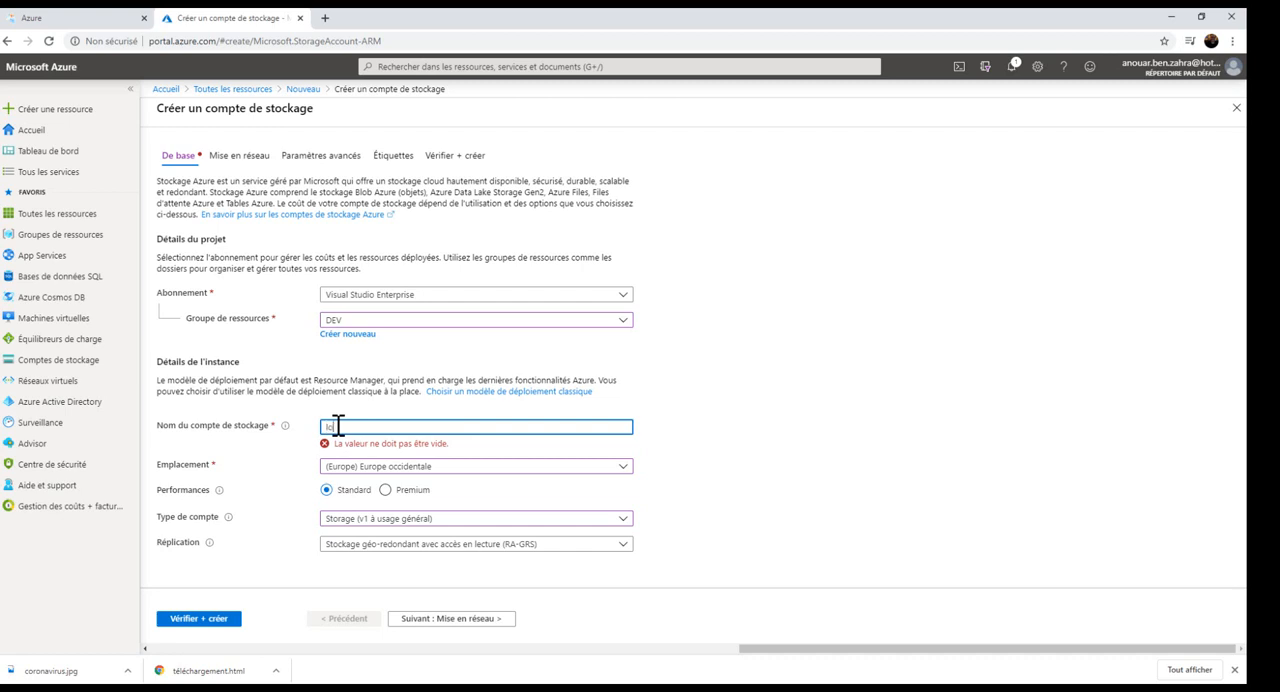
{"action": "type", "text": "logicappstorage"}
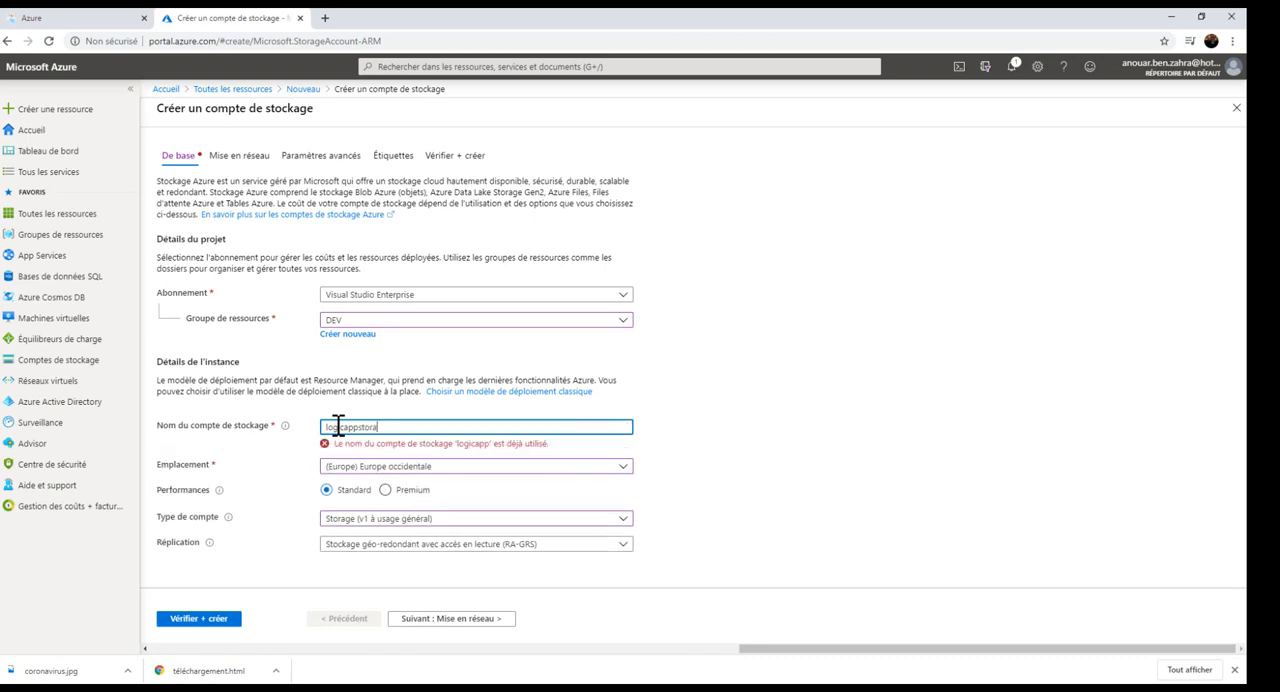
{"action": "left_click", "coordinate": [198, 618]}
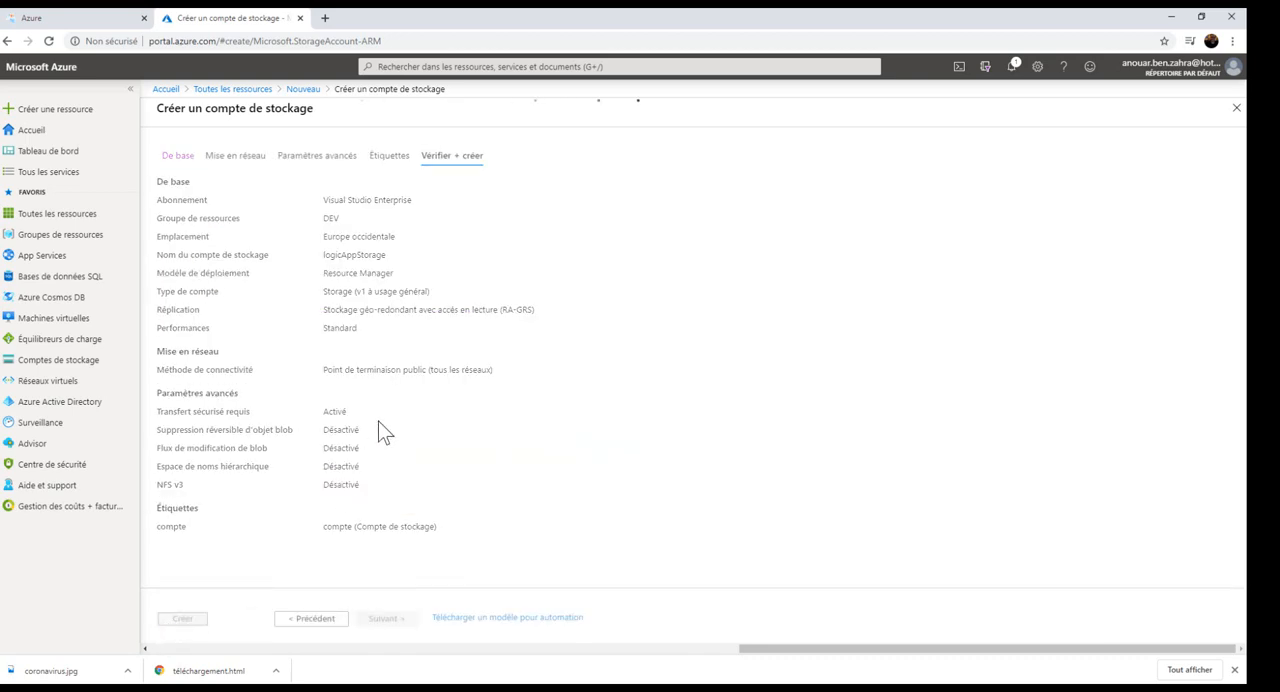
Change the storage account name to logicappstoragev1, validate the configuration and create the account.
{"action": "left_click", "coordinate": [180, 179]}
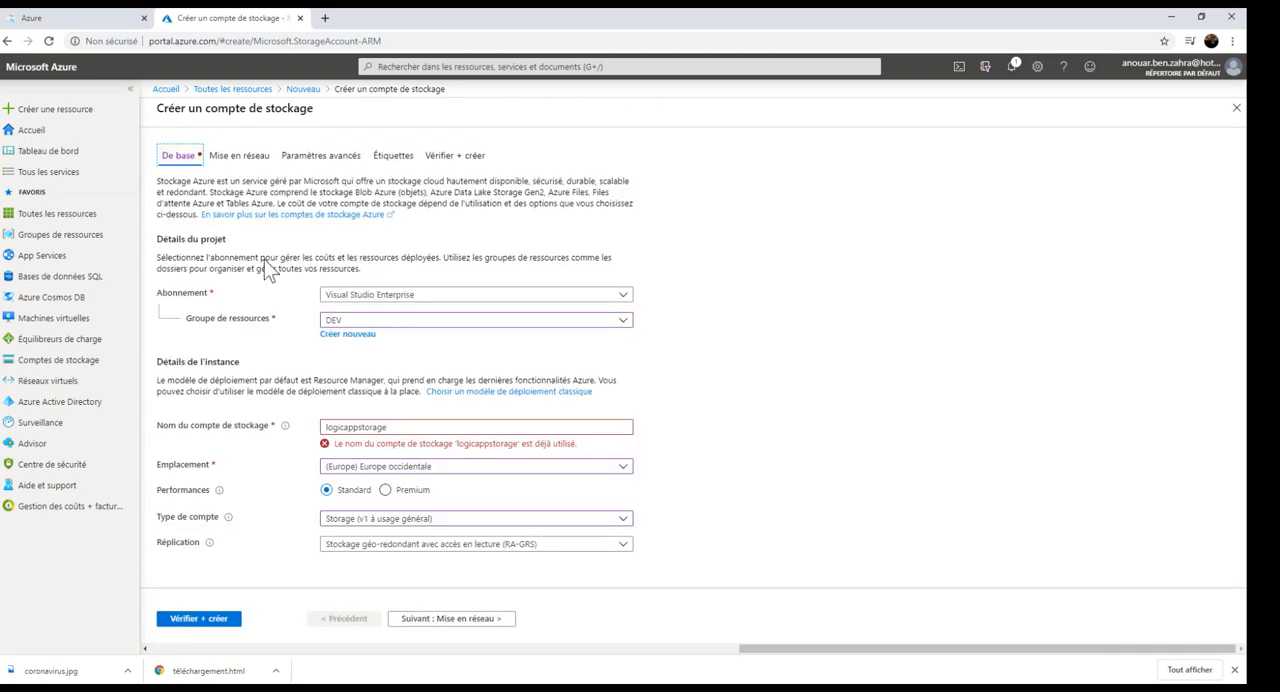
{"action": "left_click", "coordinate": [411, 427]}
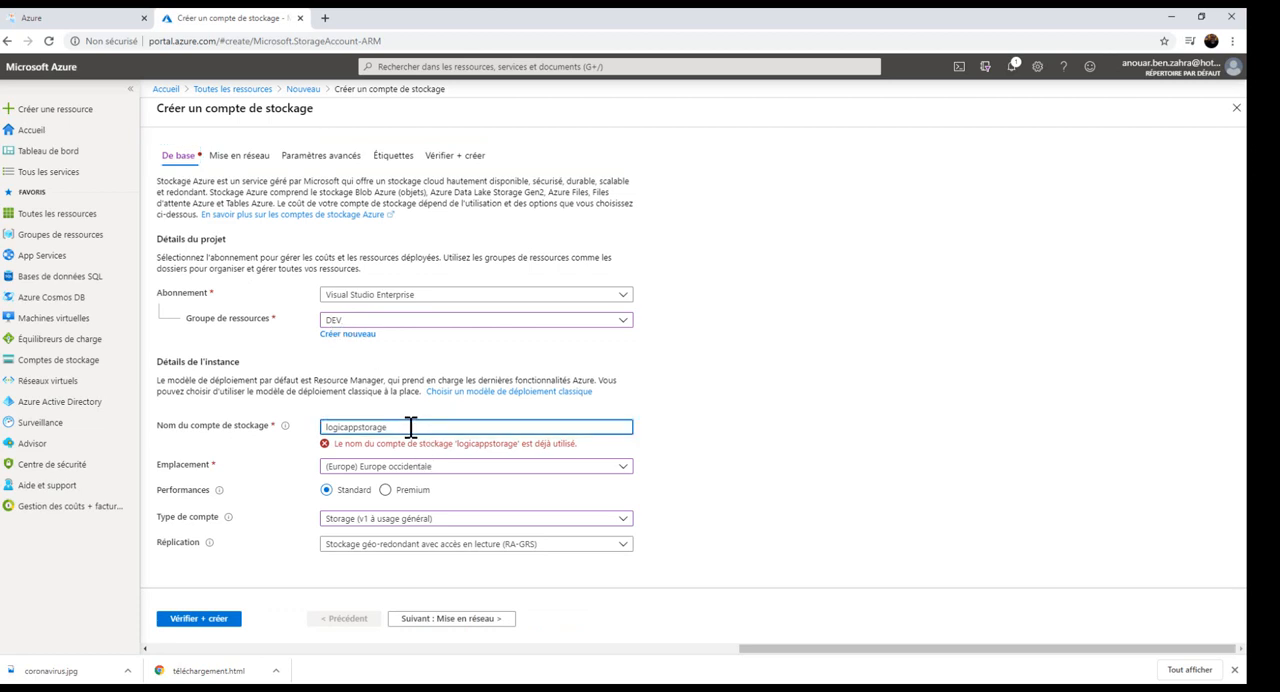
{"action": "type", "text": "v6"}
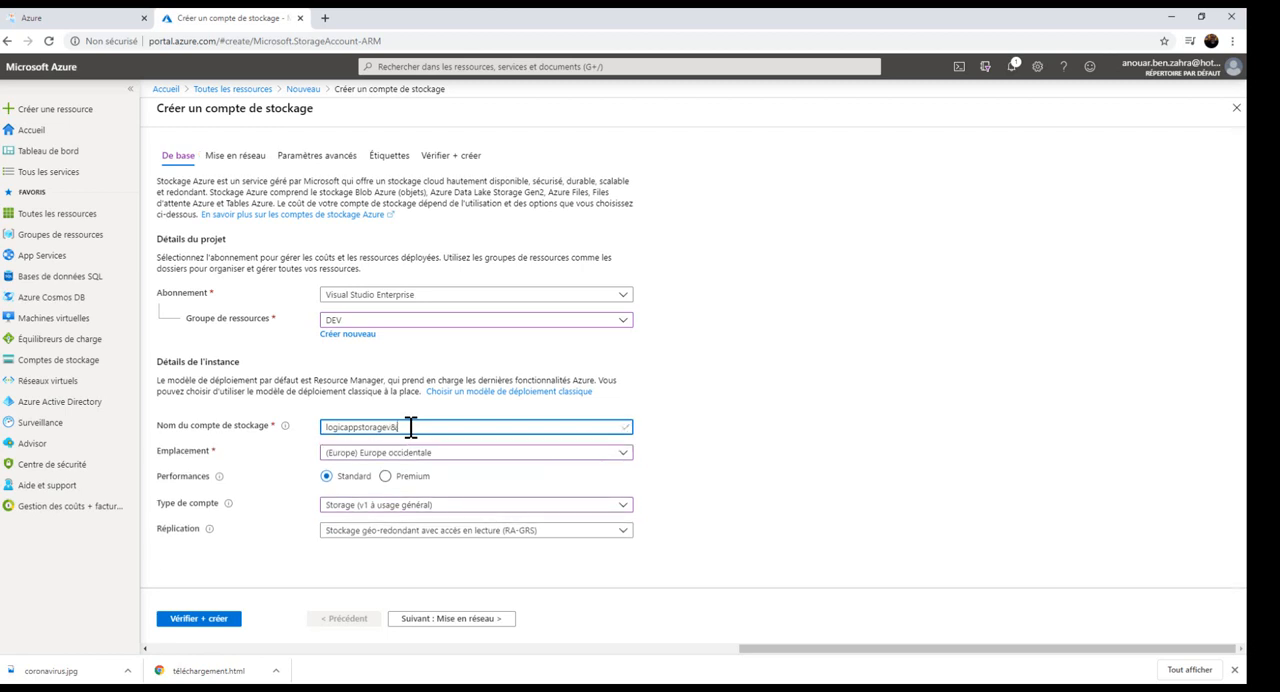
{"action": "key", "text": "BackSpace"}
{"action": "type", "text": "1"}
{"action": "left_click", "coordinate": [204, 619]}
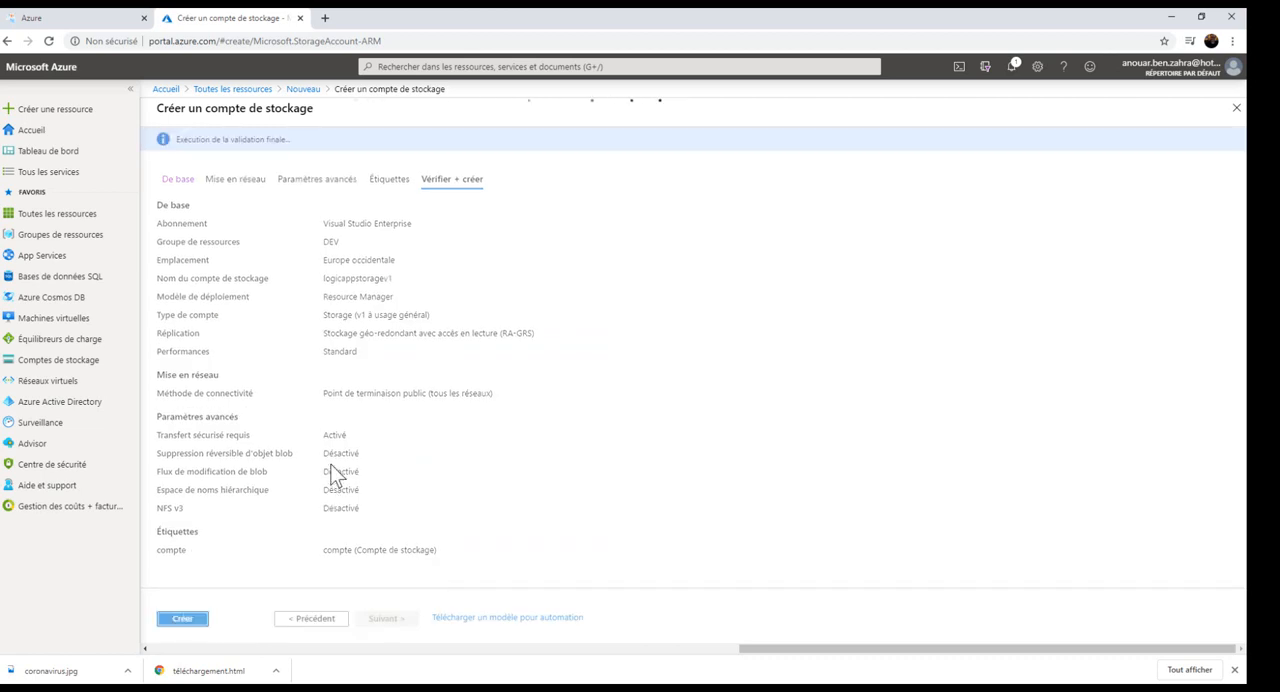
{"action": "left_click", "coordinate": [182, 619]}
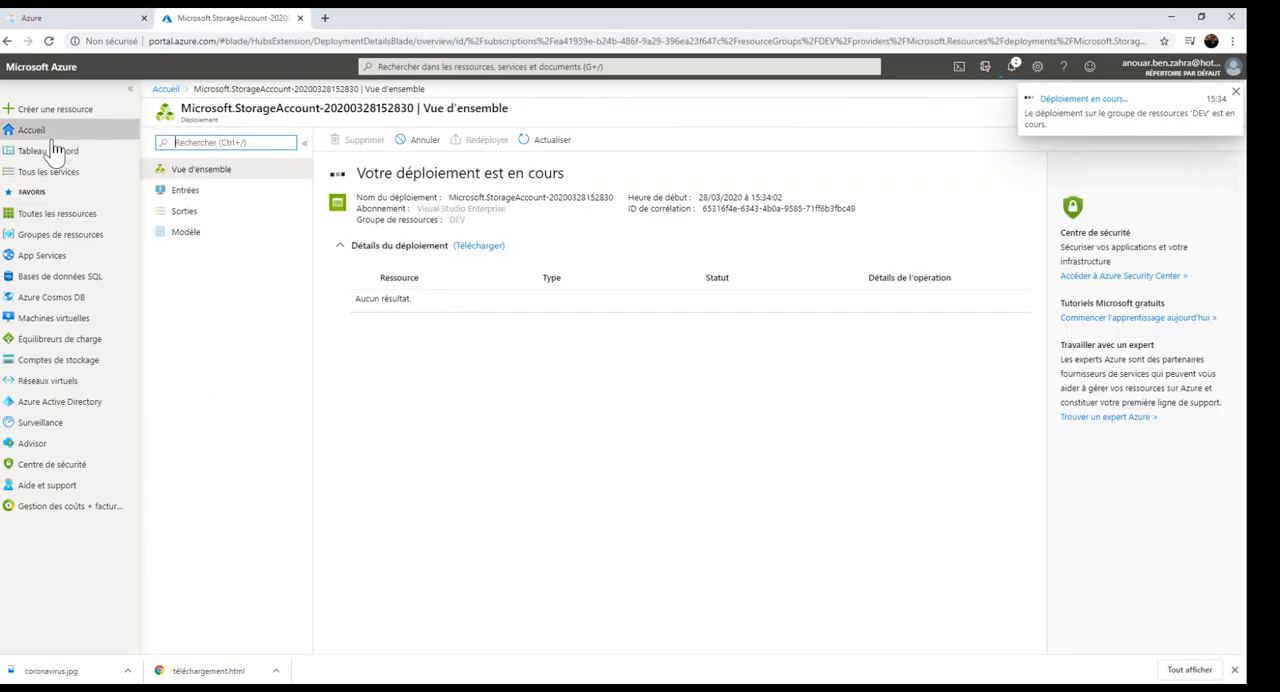
Open the logicappstoragev1 storage account from the DEV resource group.
{"action": "left_click", "coordinate": [62, 215]}
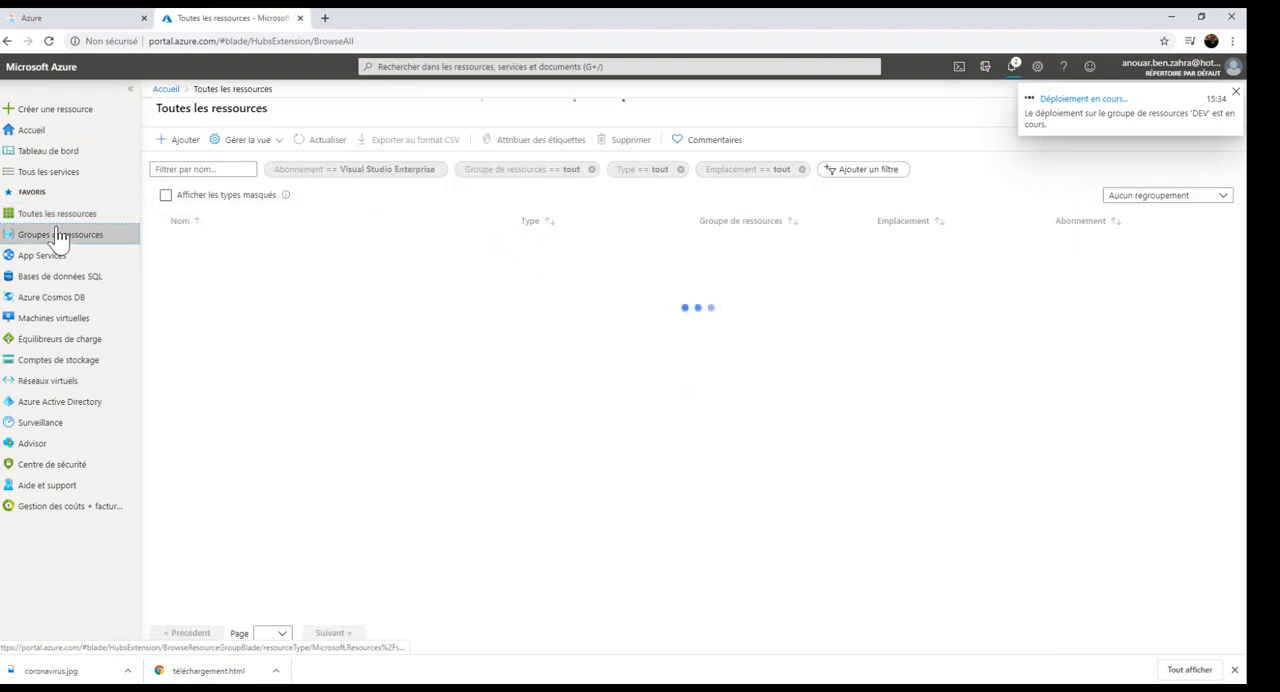
{"action": "left_click", "coordinate": [55, 234]}
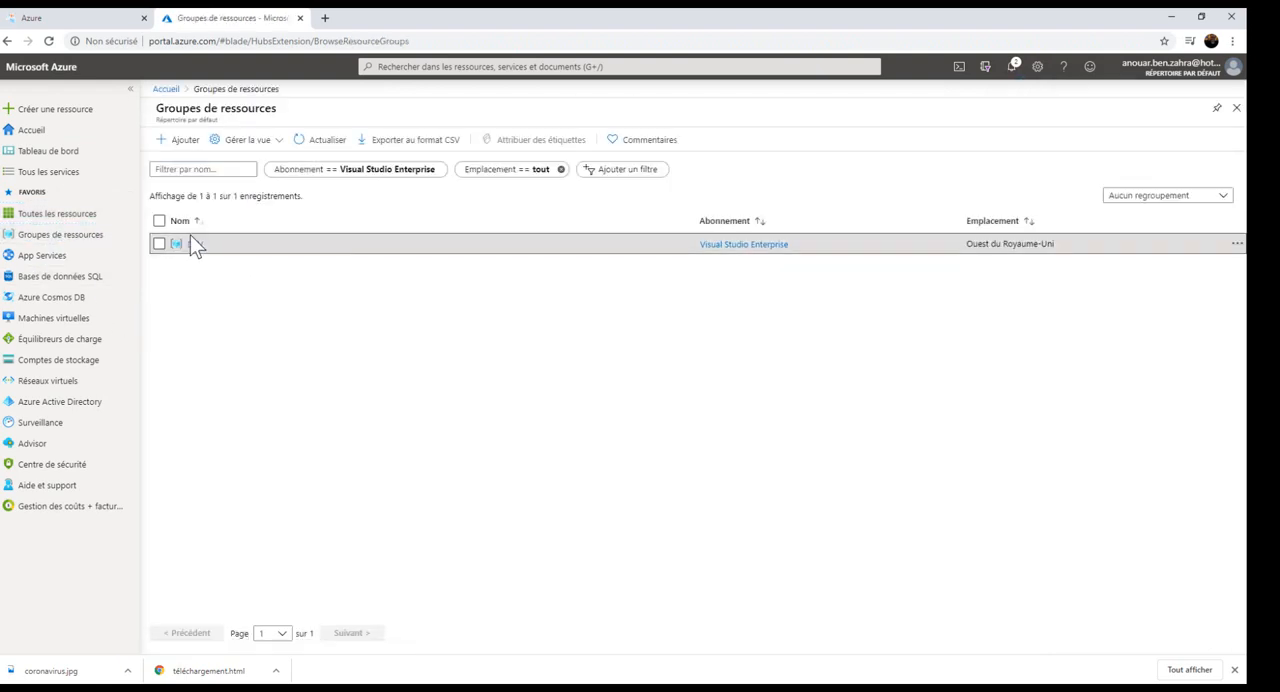
{"action": "left_click", "coordinate": [193, 246]}
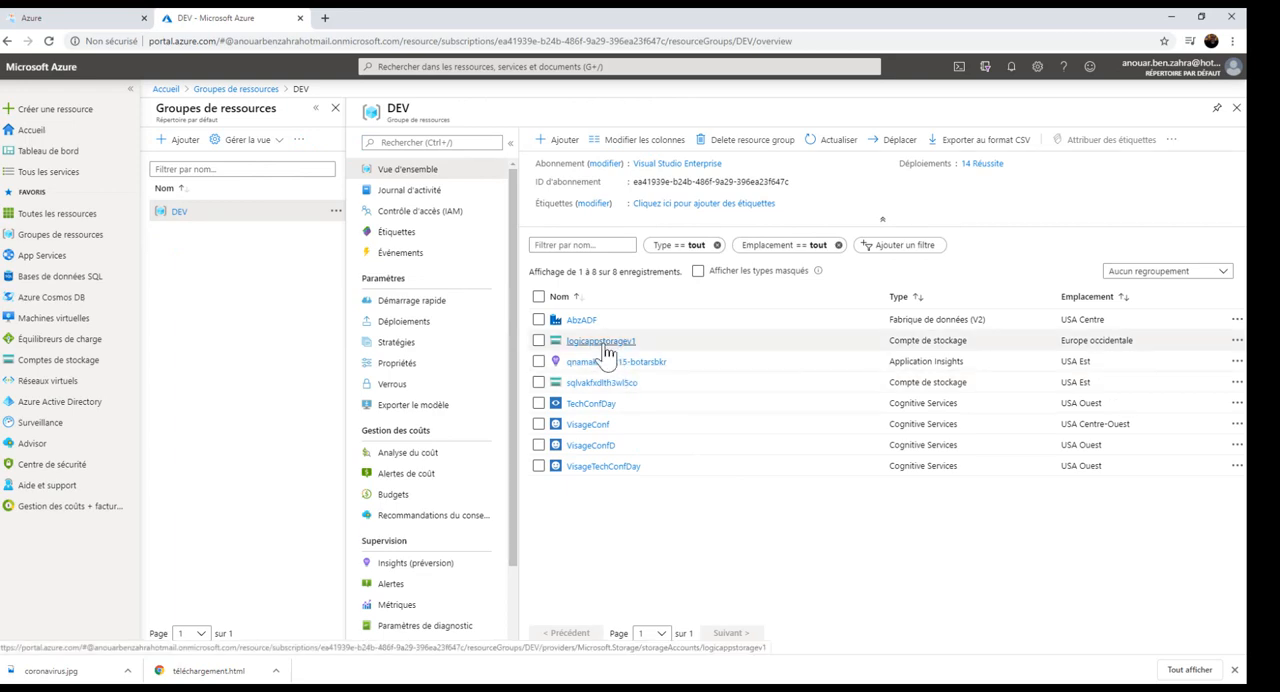
{"action": "left_click", "coordinate": [604, 343]}
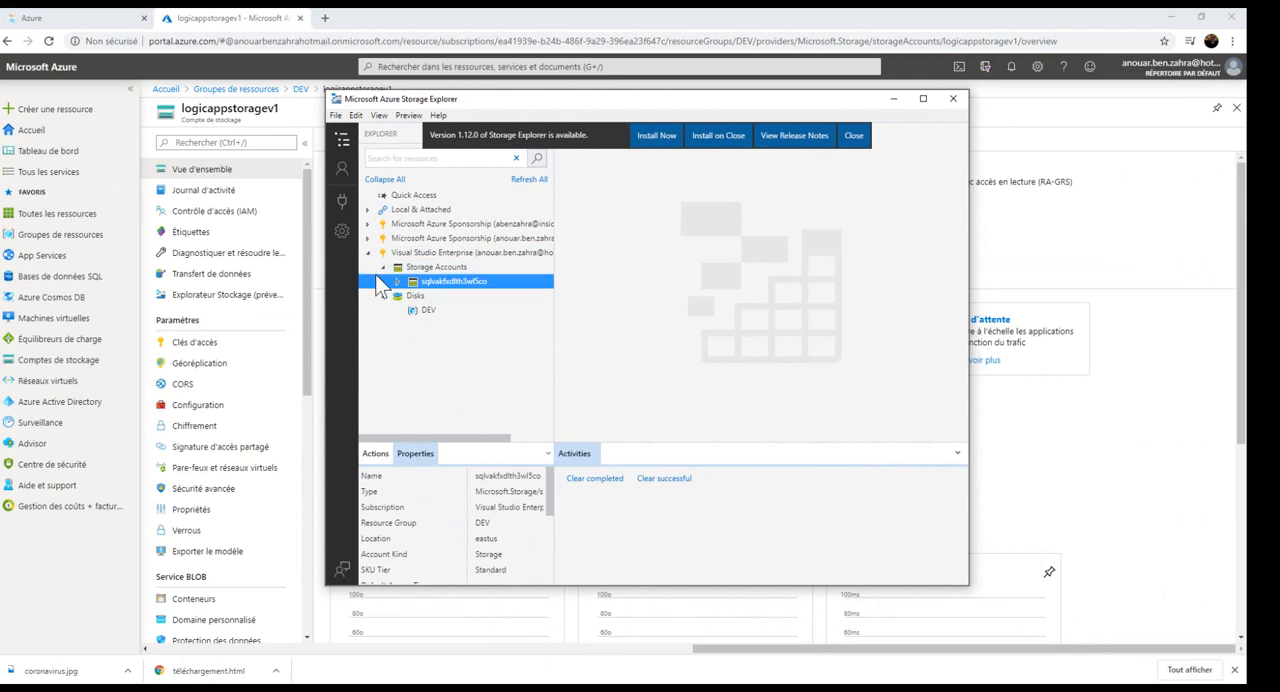
Switch to Microsoft Azure Storage Explorer, maximize its window and widen the resource tree.
{"action": "left_click", "coordinate": [368, 253]}
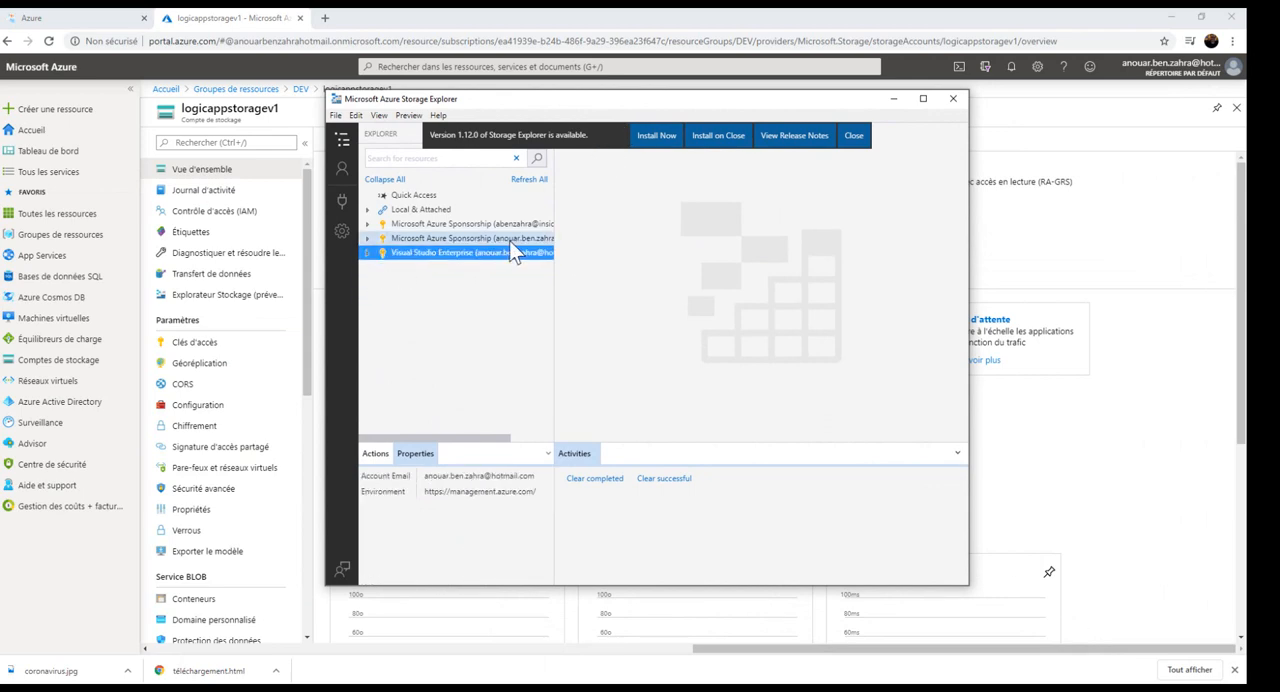
{"action": "double_click", "coordinate": [579, 99]}
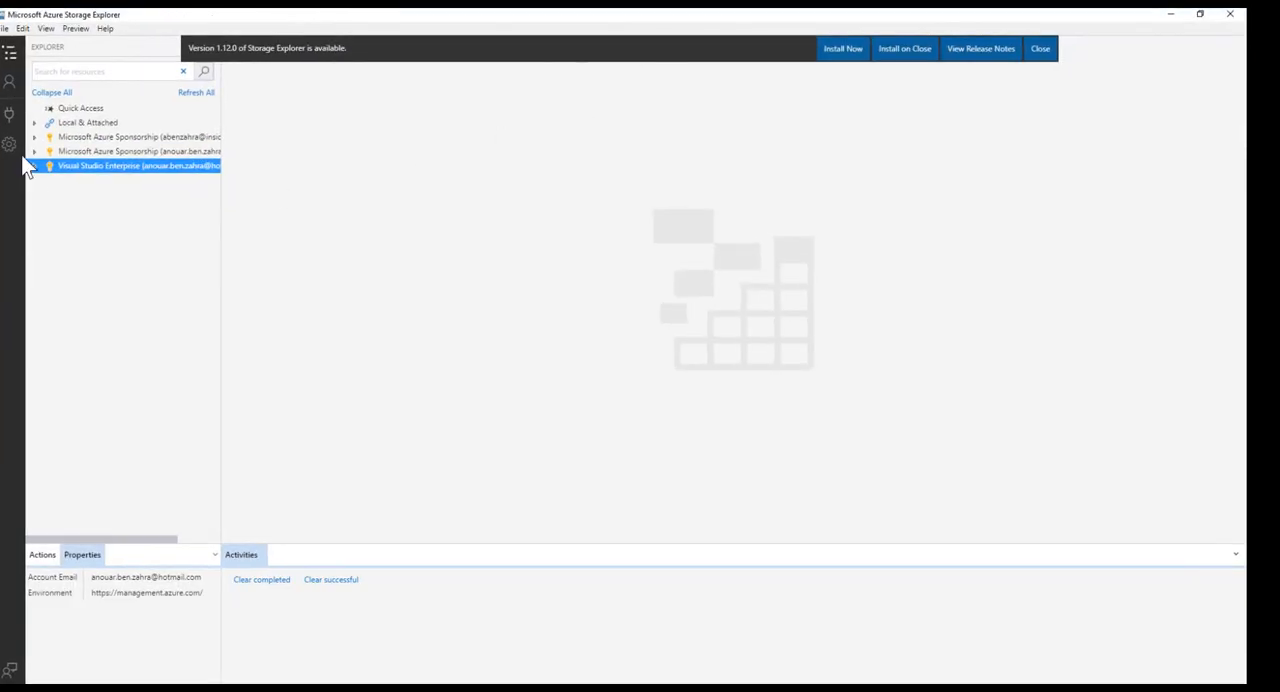
{"action": "left_click_drag", "start_coordinate": [223, 115], "coordinate": [373, 124]}
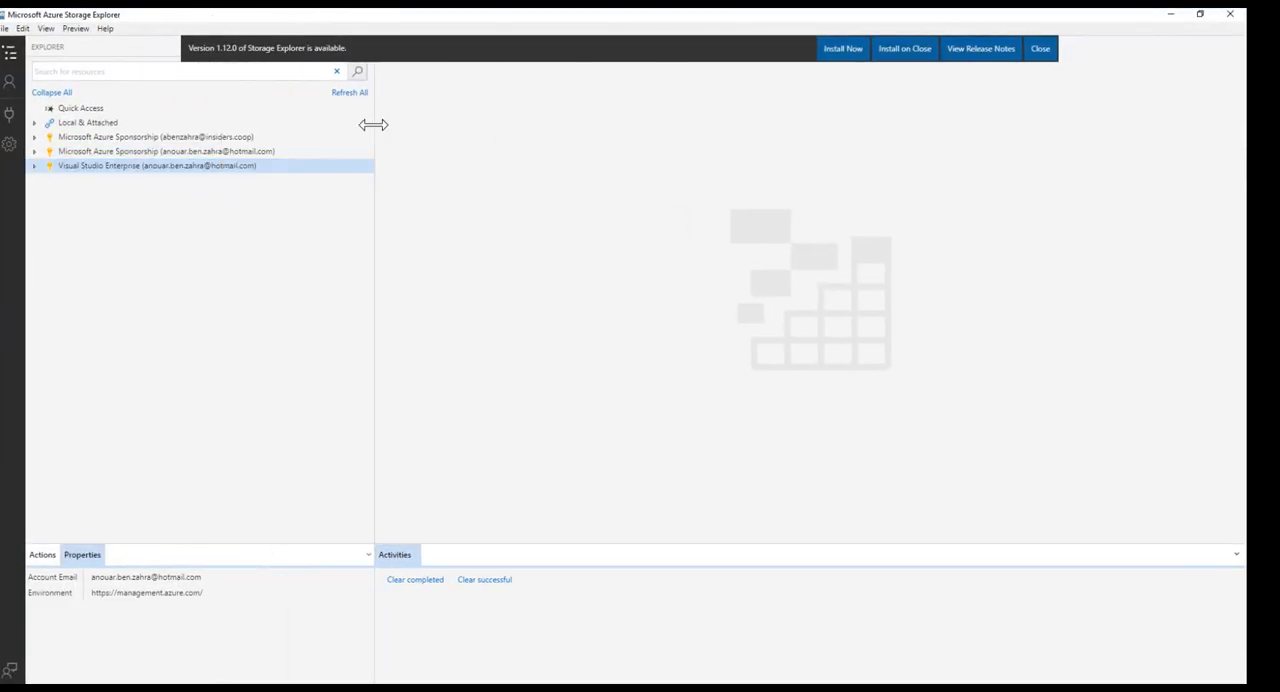
Expand the Visual Studio Enterprise subscription and refresh its list of storage accounts.
{"action": "left_click", "coordinate": [35, 150]}
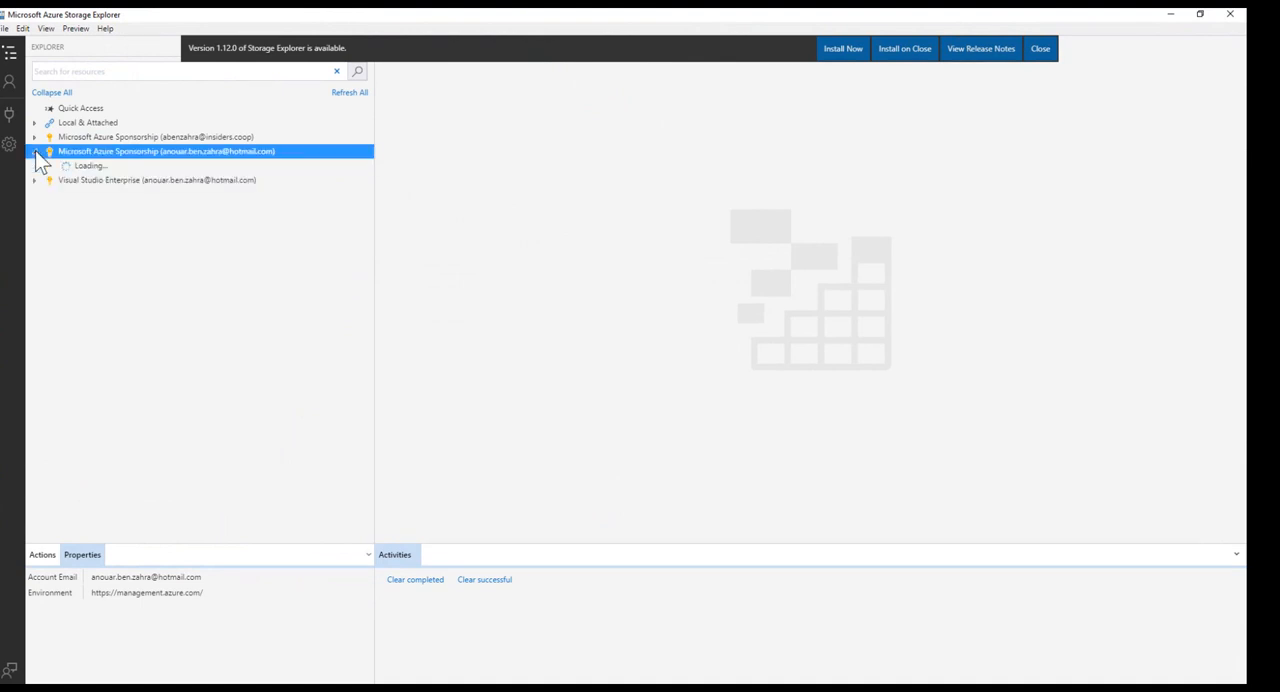
{"action": "left_click", "coordinate": [37, 166]}
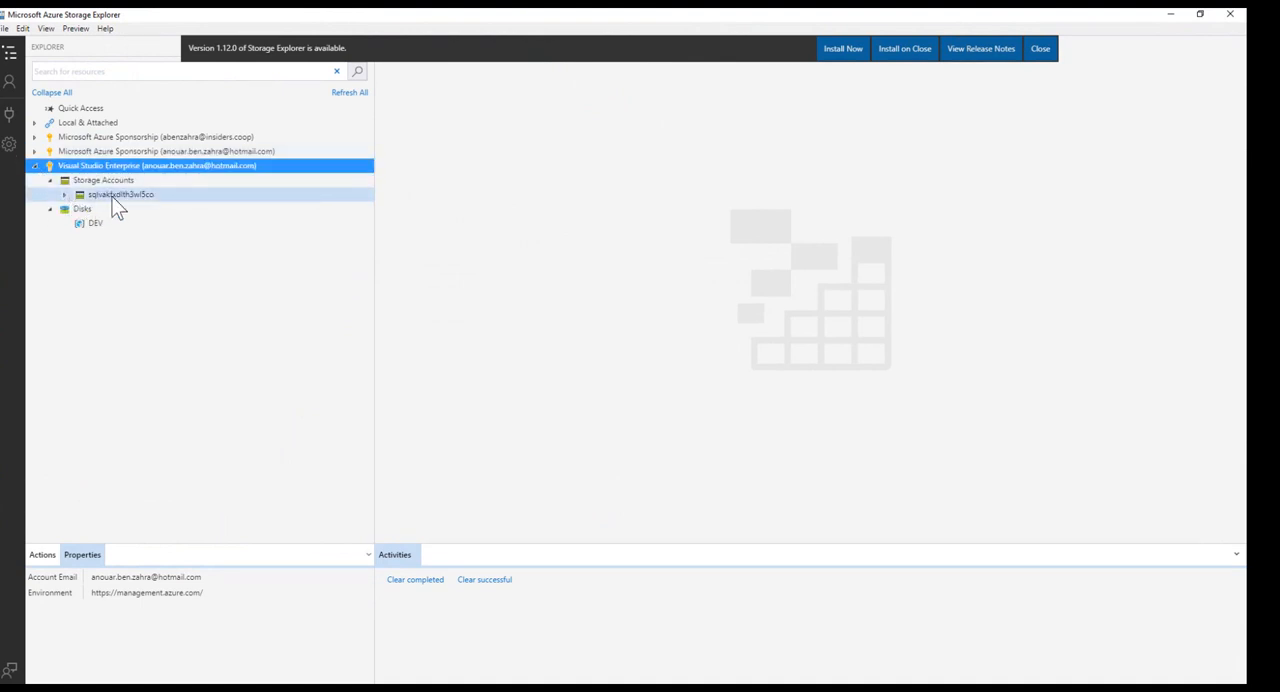
{"action": "left_click", "coordinate": [57, 182]}
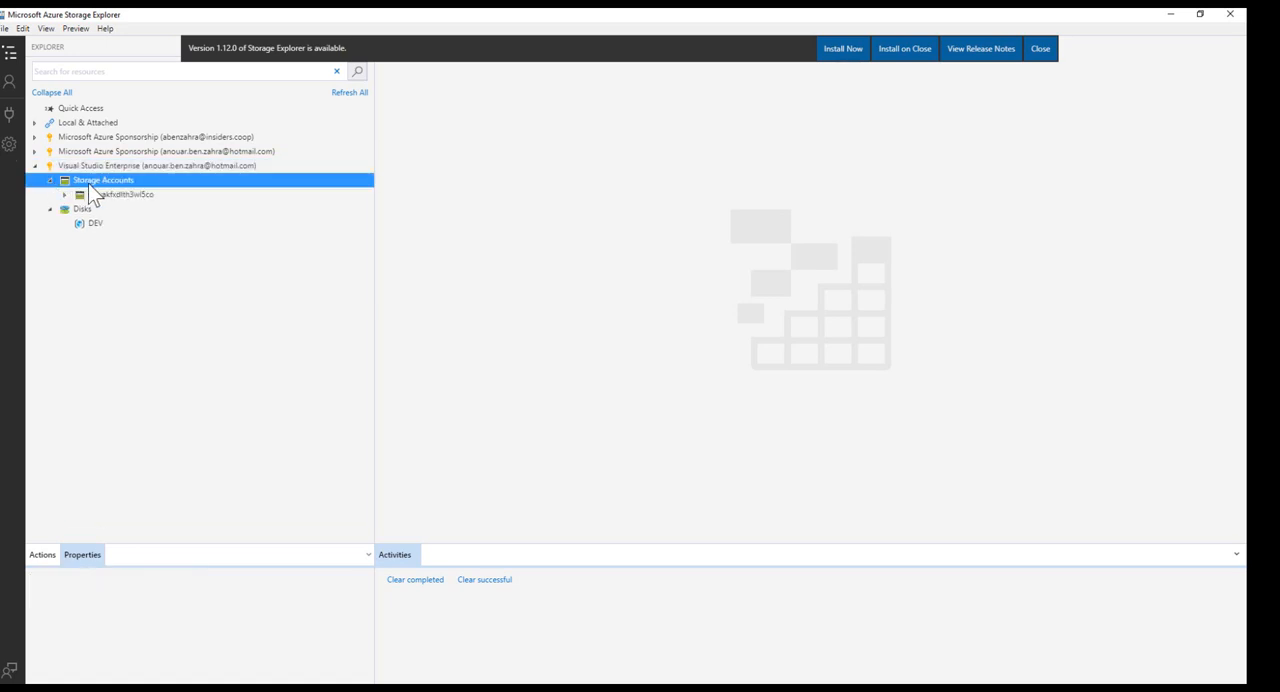
{"action": "right_click", "coordinate": [92, 184]}
{"action": "left_click", "coordinate": [120, 222]}
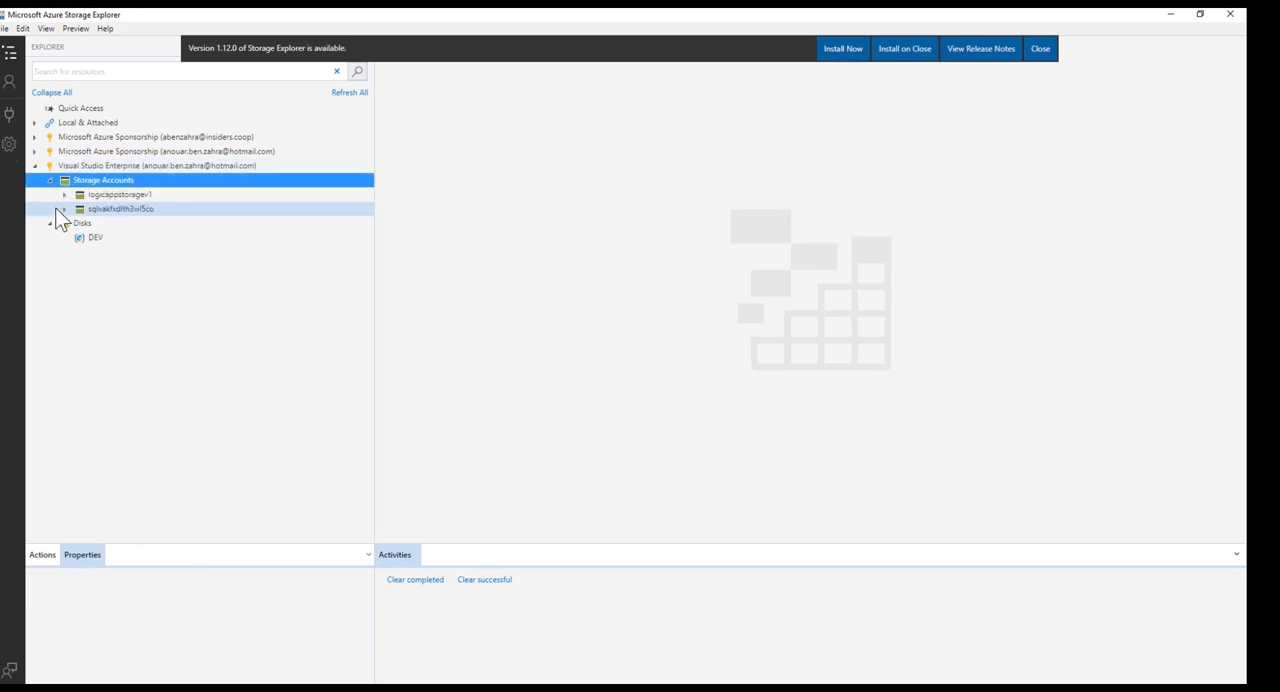
Create a blob container named files in the logicappstoragev1 storage account.
{"action": "left_click", "coordinate": [95, 196]}
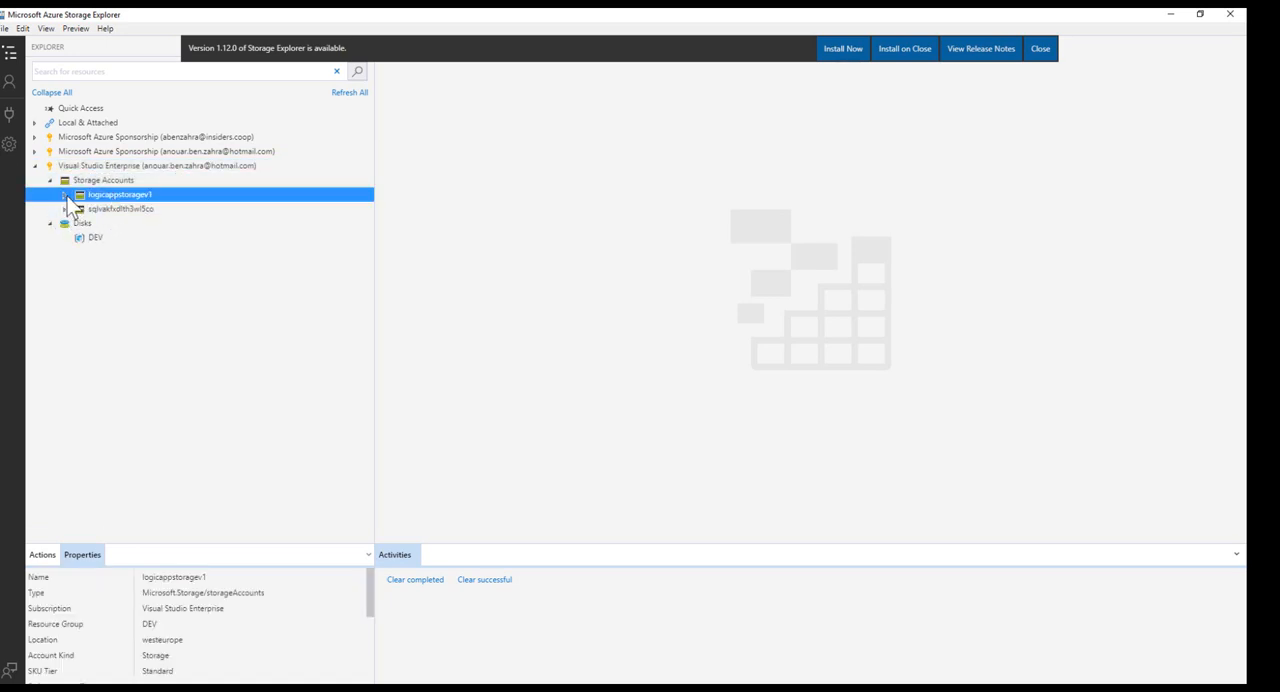
{"action": "left_click", "coordinate": [65, 196]}
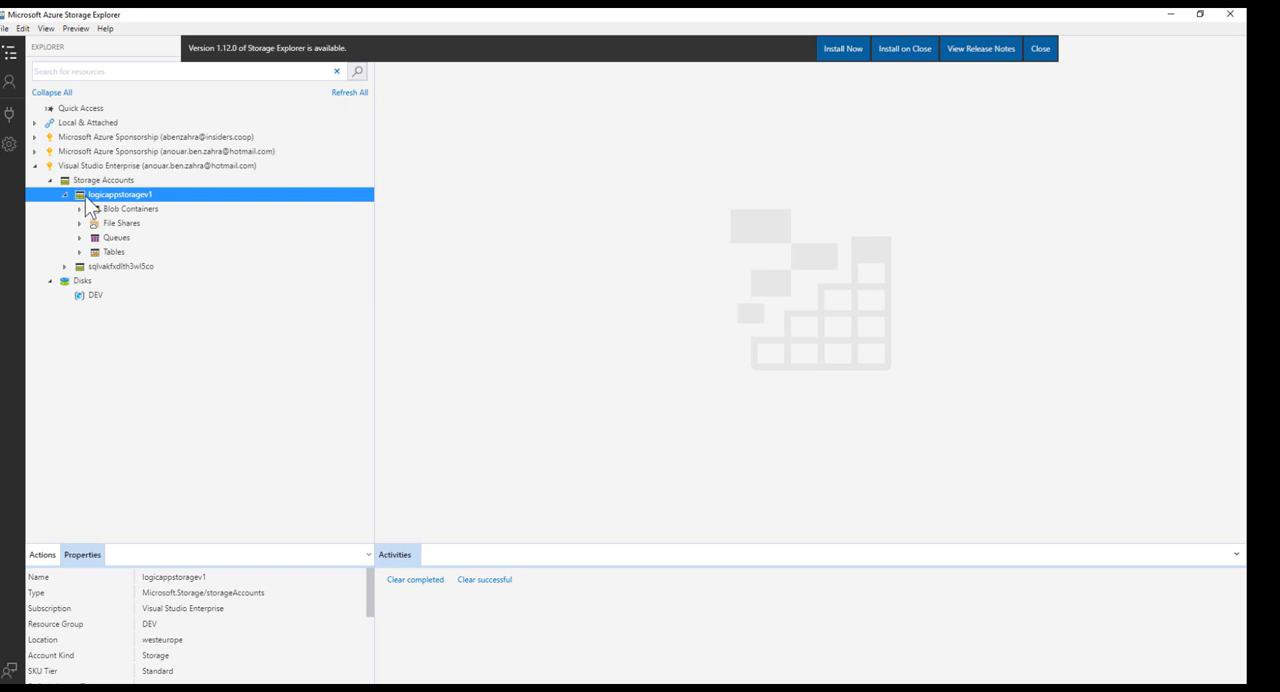
{"action": "left_click", "coordinate": [80, 210]}
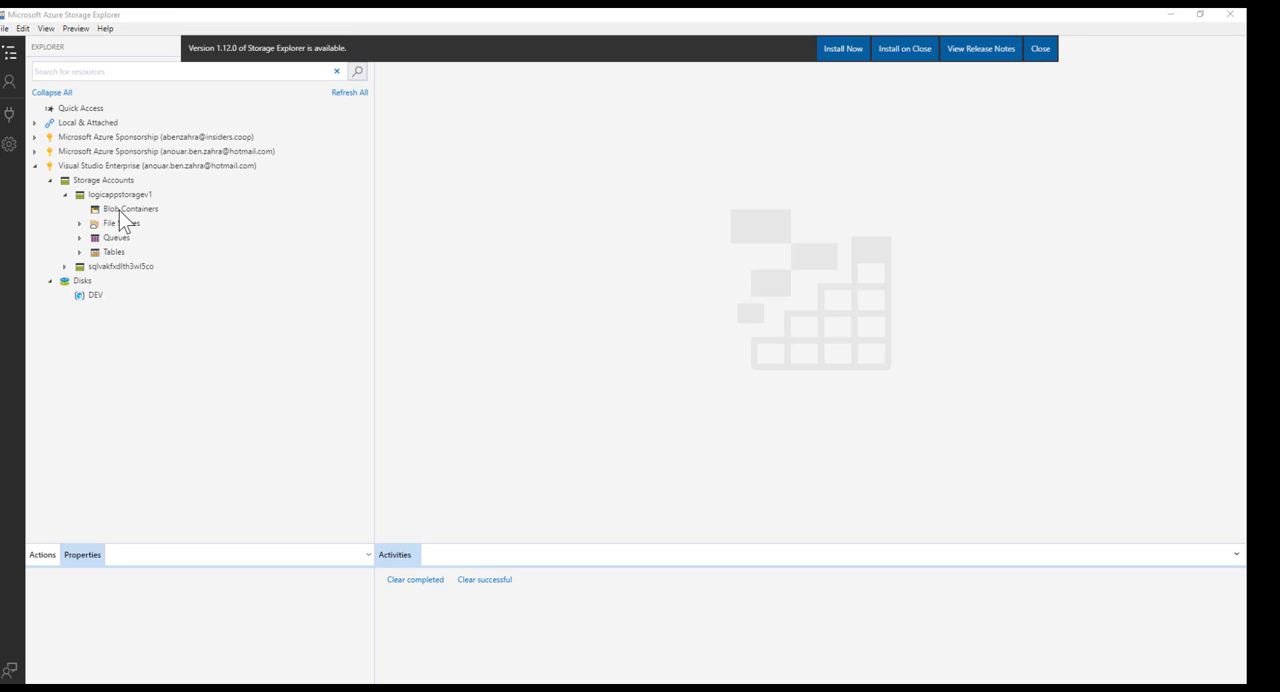
{"action": "right_click", "coordinate": [119, 211]}
{"action": "left_click", "coordinate": [174, 224]}
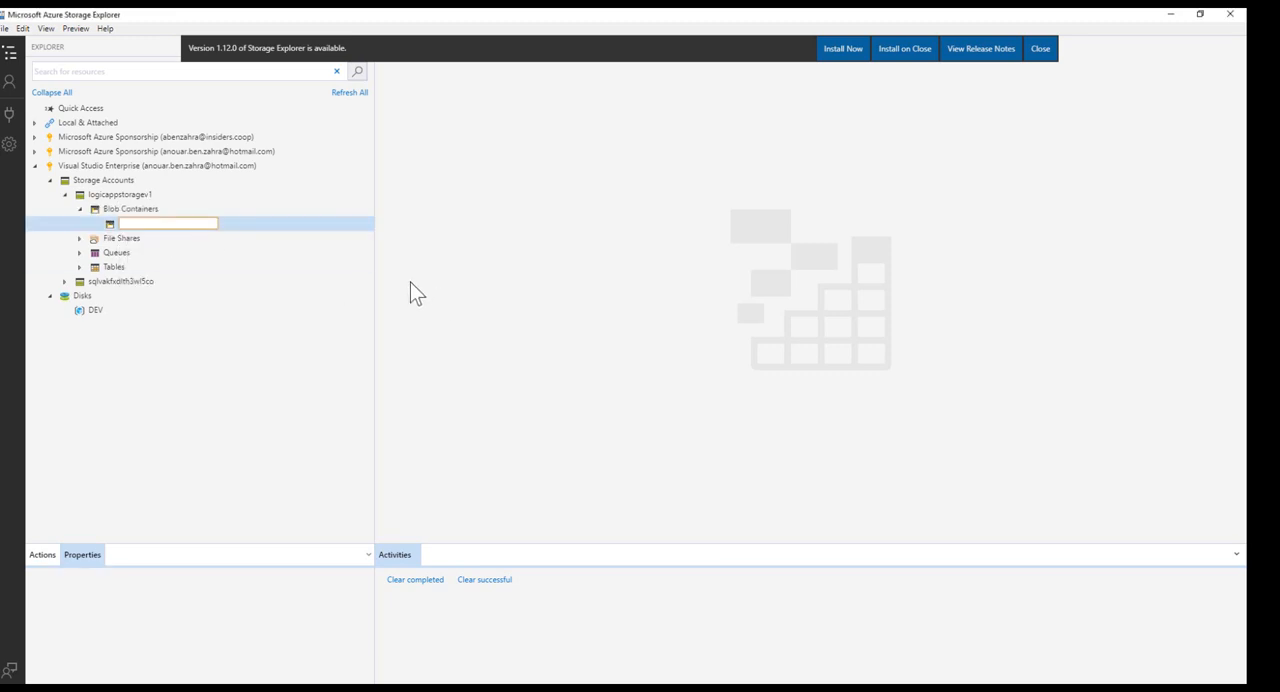
{"action": "type", "text": "files"}
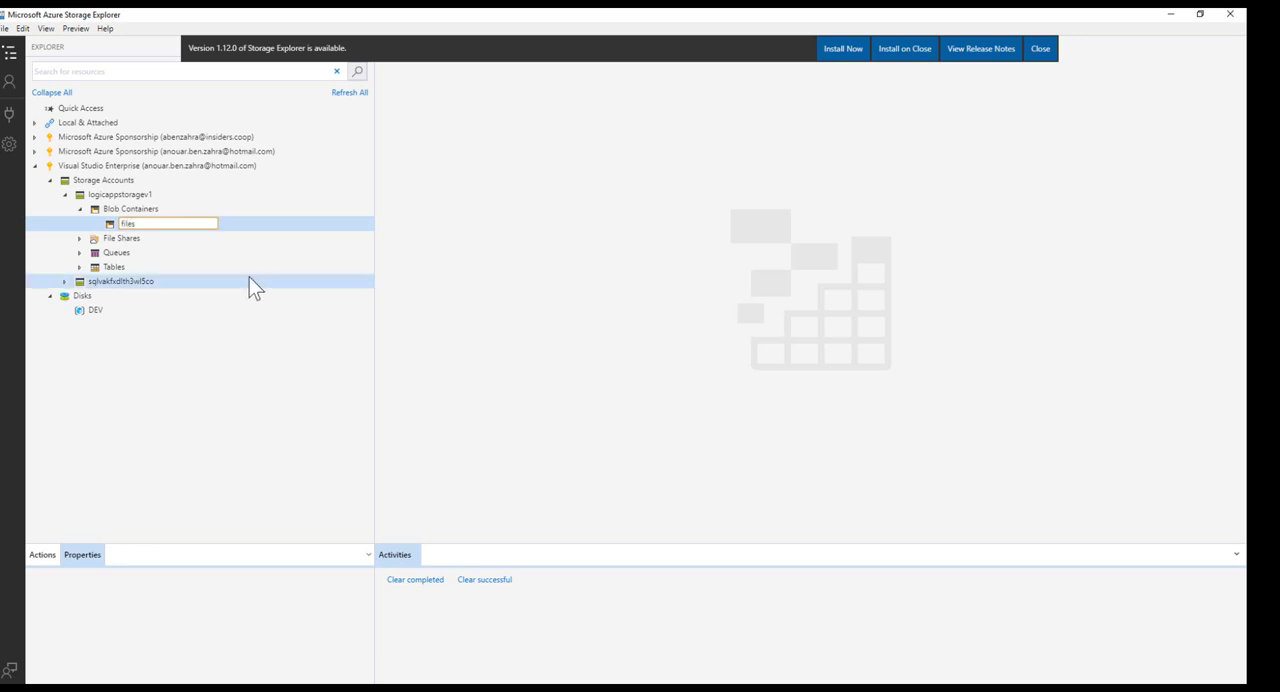
{"action": "key", "text": "Return"}
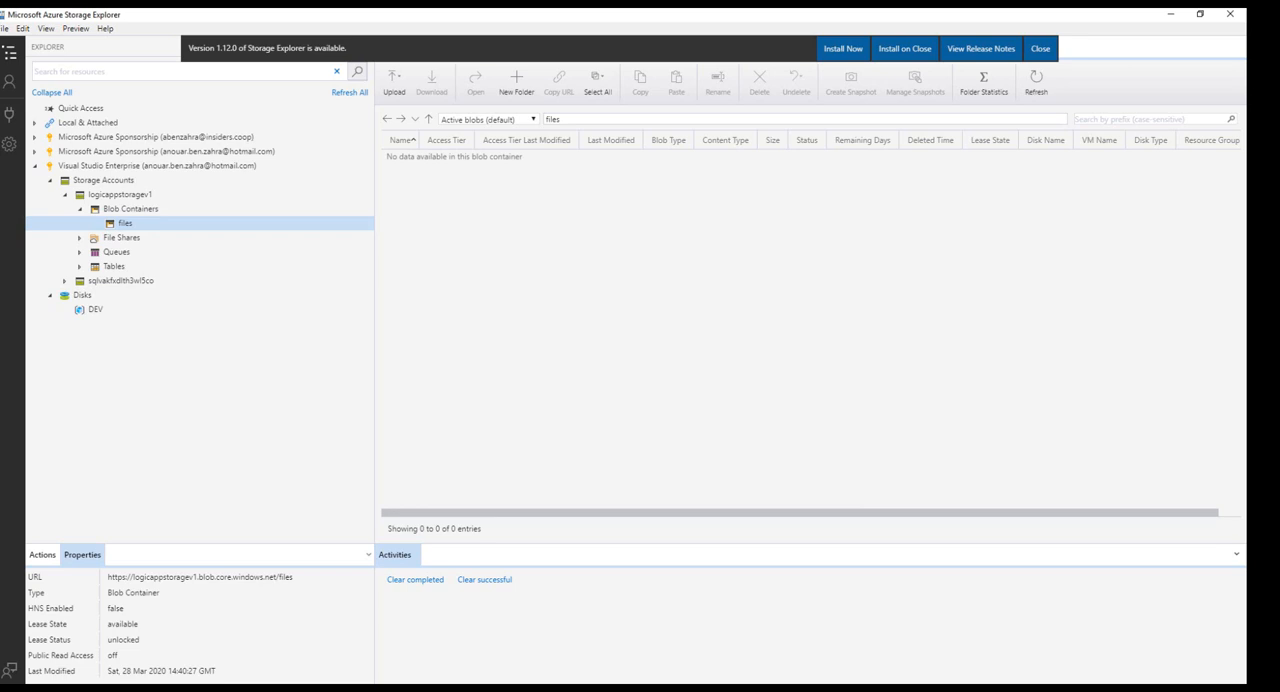
Upload lune.png to the files container and open that container in the Azure portal.
{"action": "left_click_drag", "start_coordinate": [885, 608], "coordinate": [484, 255]}
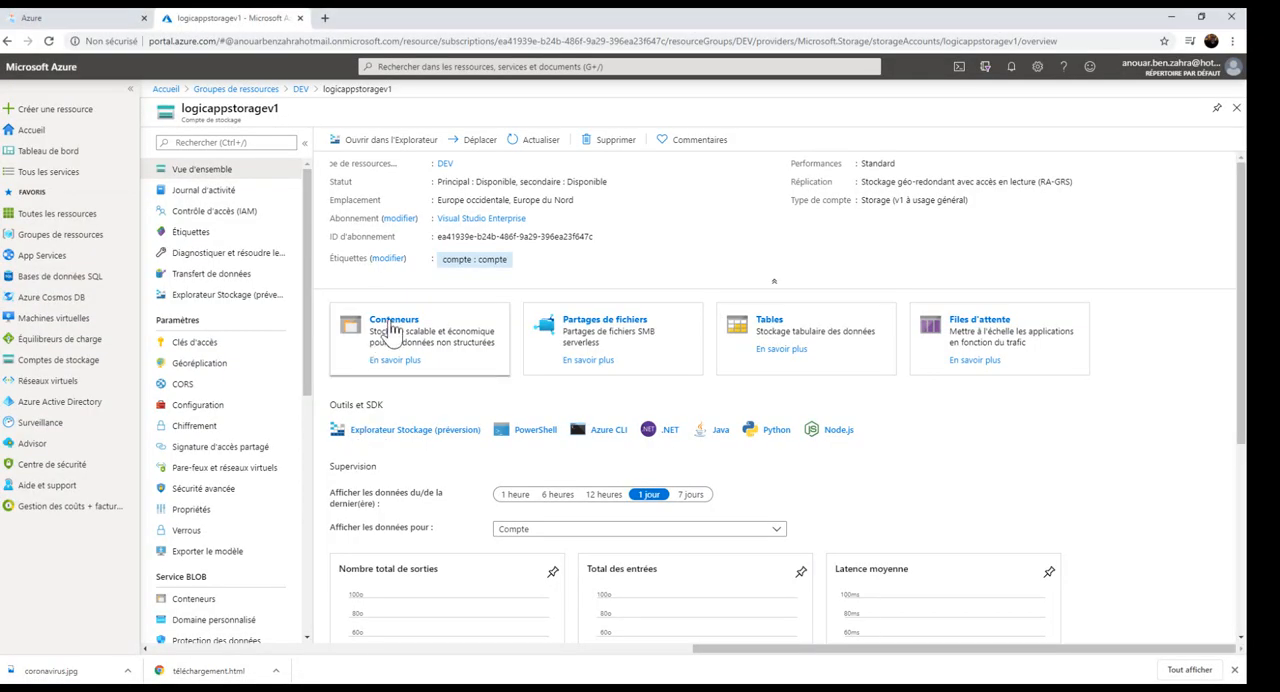
{"action": "left_click", "coordinate": [384, 338]}
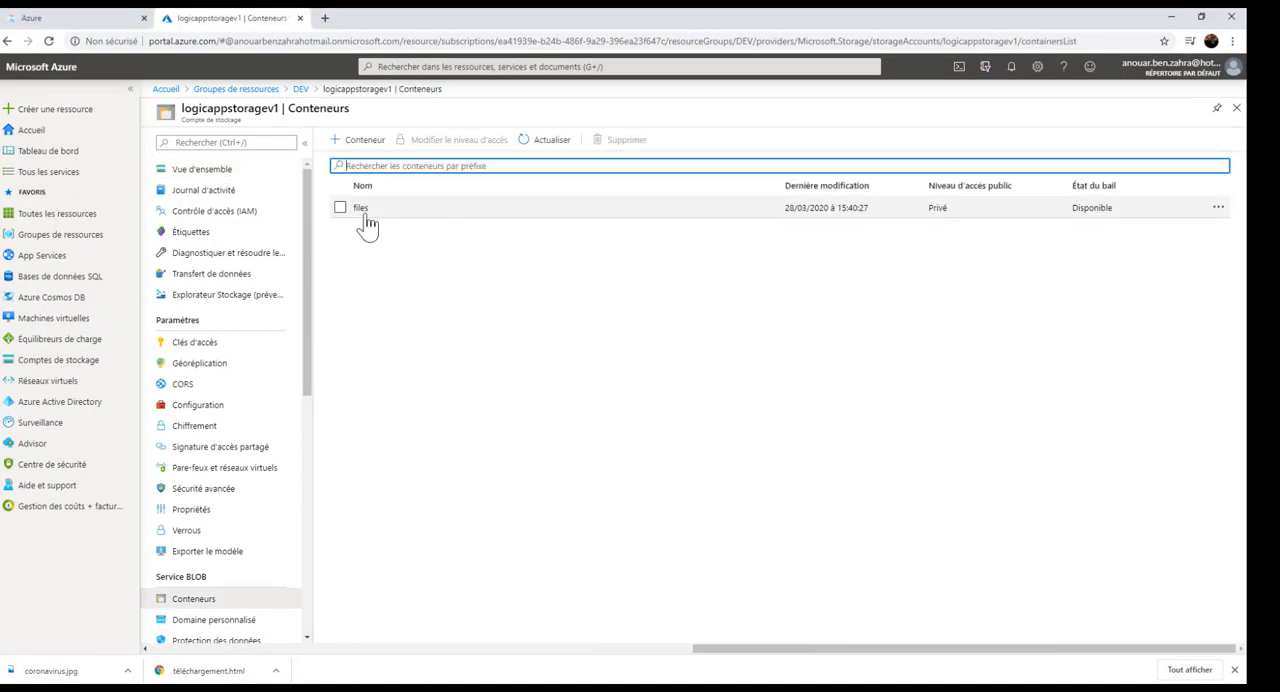
{"action": "left_click", "coordinate": [362, 213]}
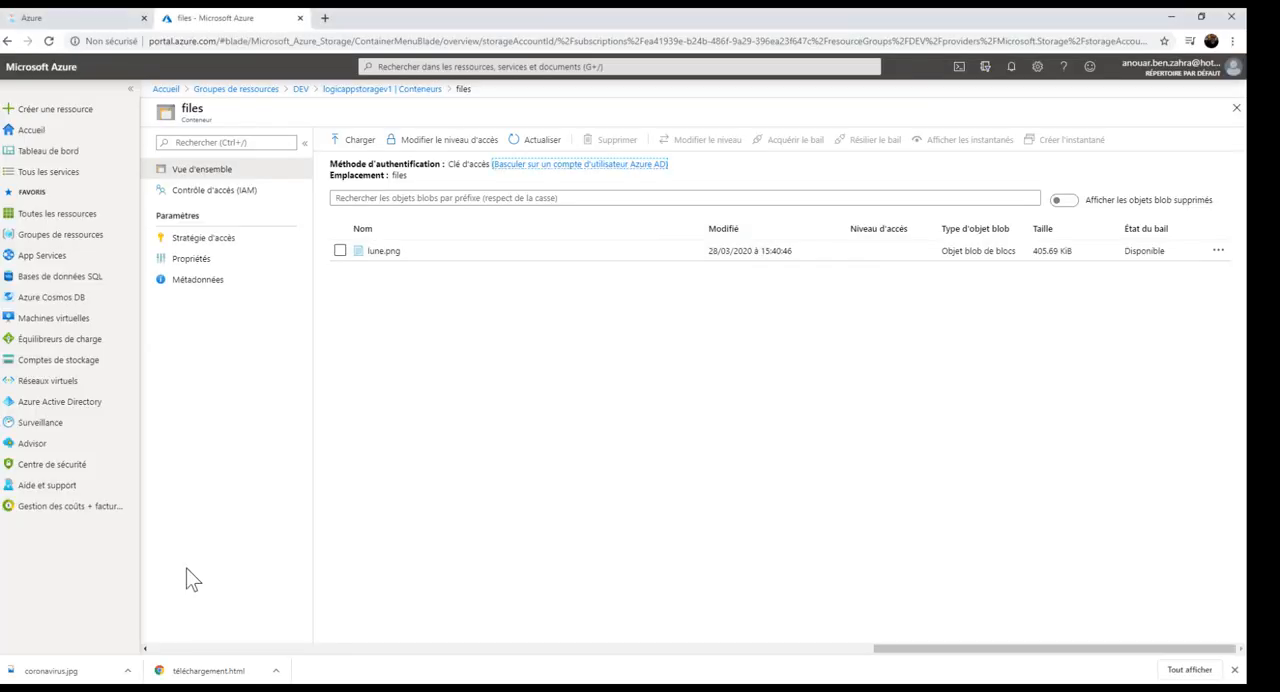
Start a new resource and show all marketplace offers in the IA + Machine Learning category.
{"action": "left_click", "coordinate": [56, 110]}
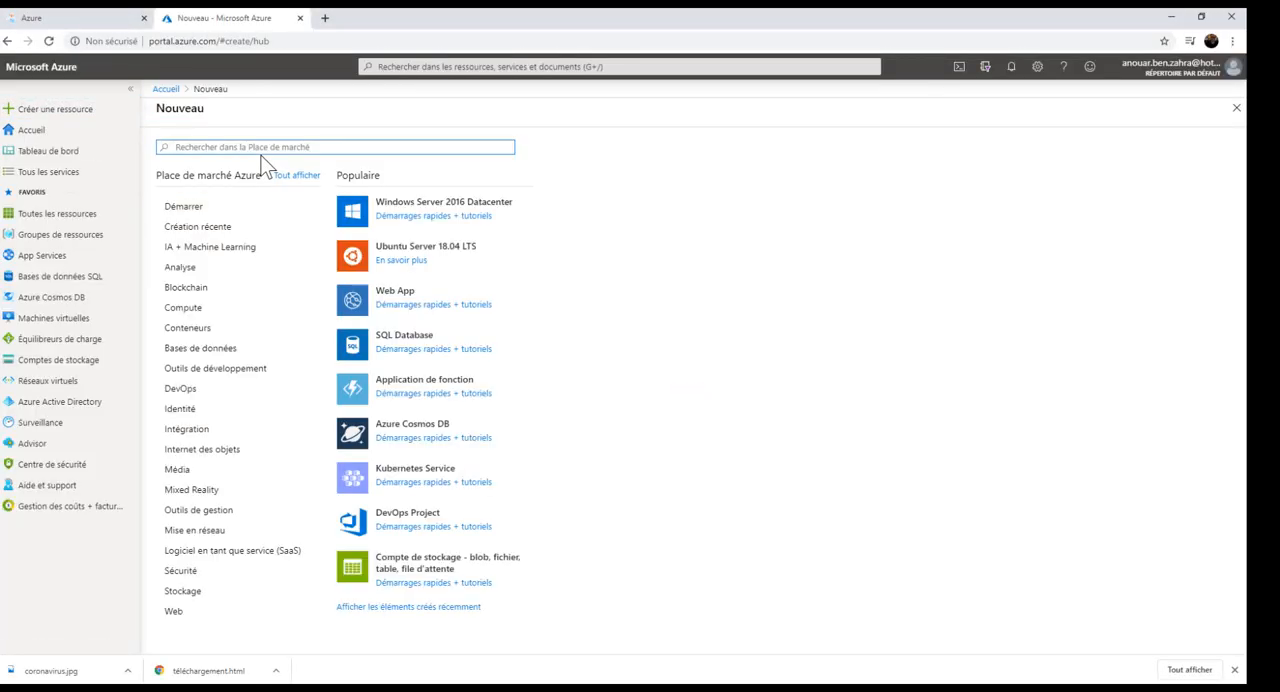
{"action": "left_click", "coordinate": [200, 252]}
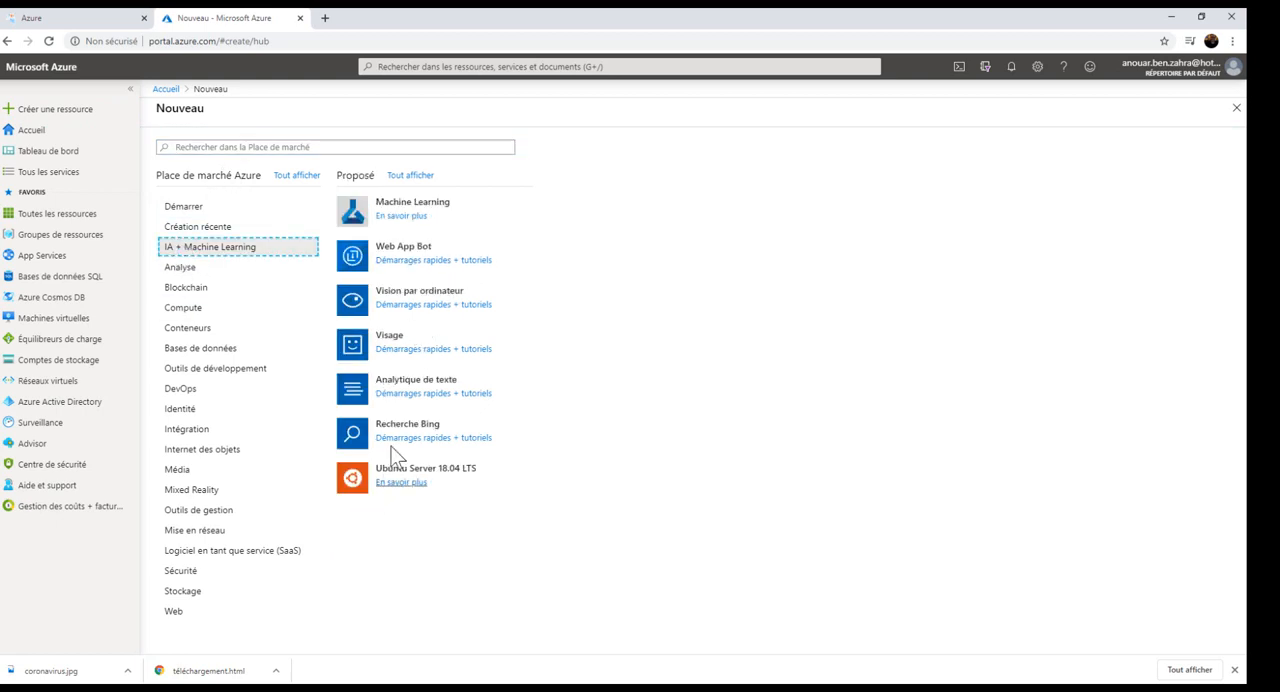
{"action": "left_click", "coordinate": [410, 176]}
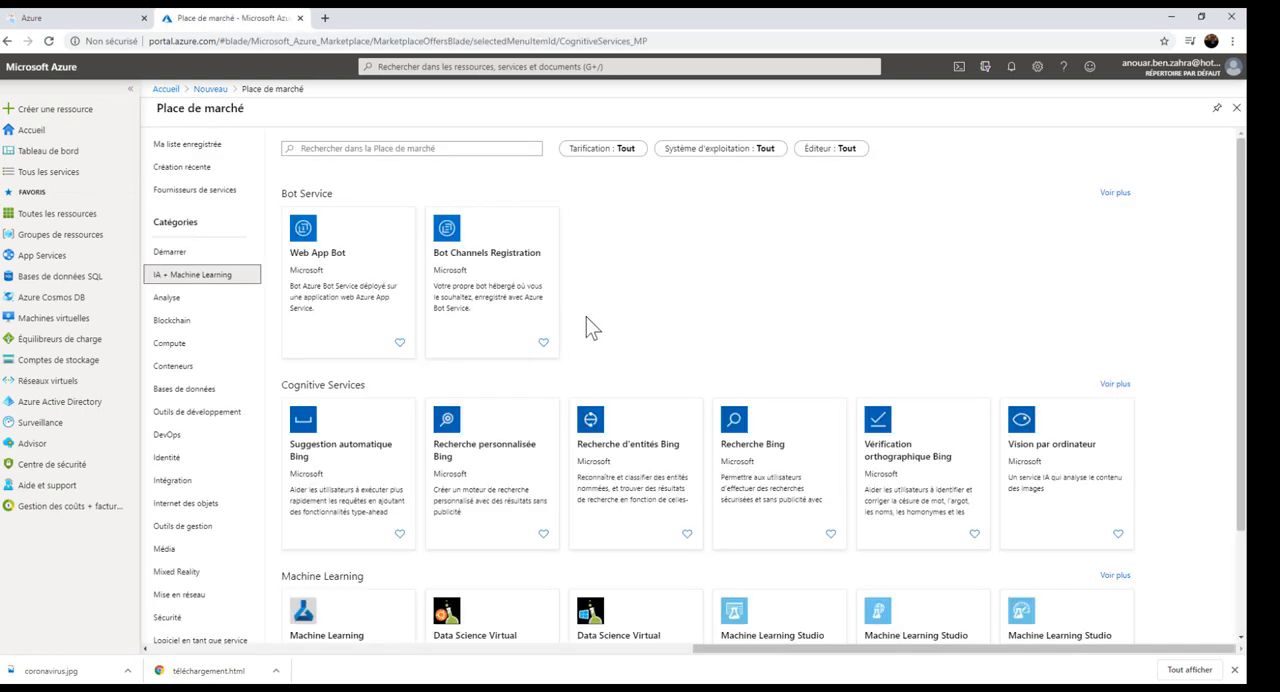
{"action": "scroll", "coordinate": [900, 350], "scroll_direction": "down", "scroll_amount": 2}
Start a Vision par ordinateur resource named logicappvision with the F0 pricing tier (20 calls per minute, 5K calls per month).
{"action": "left_click", "coordinate": [1048, 330]}
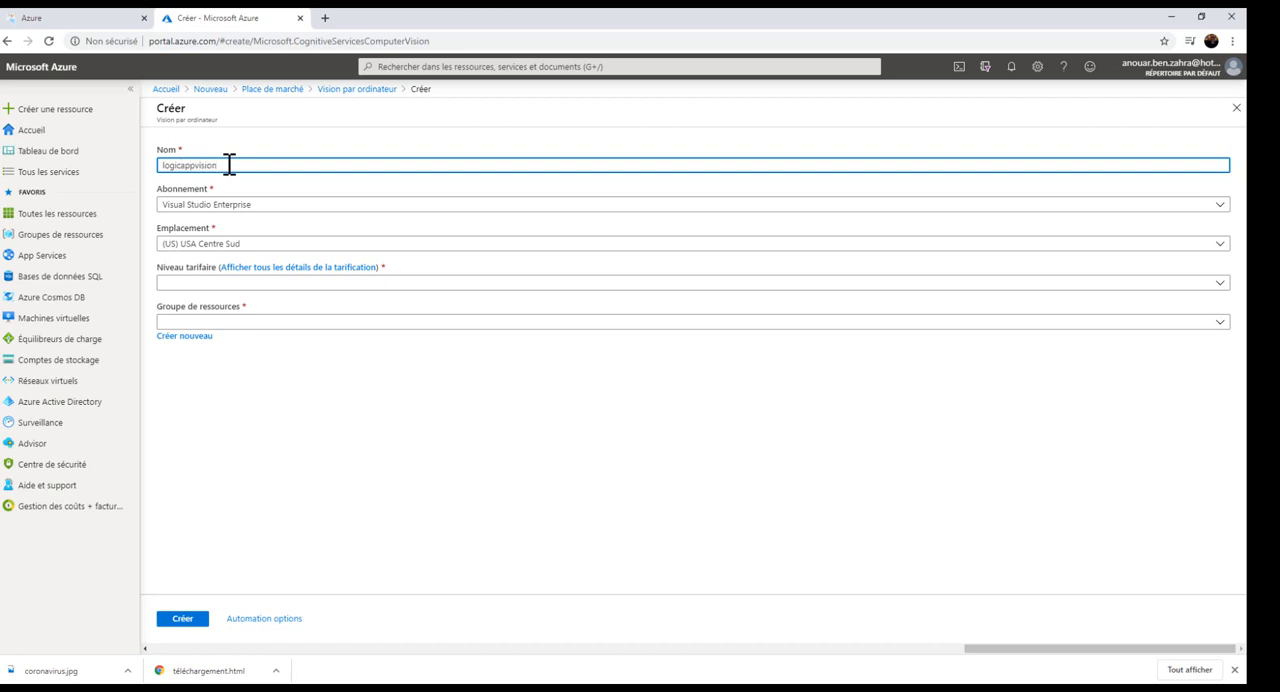
{"action": "left_click", "coordinate": [208, 283]}
{"action": "left_click", "coordinate": [197, 308]}
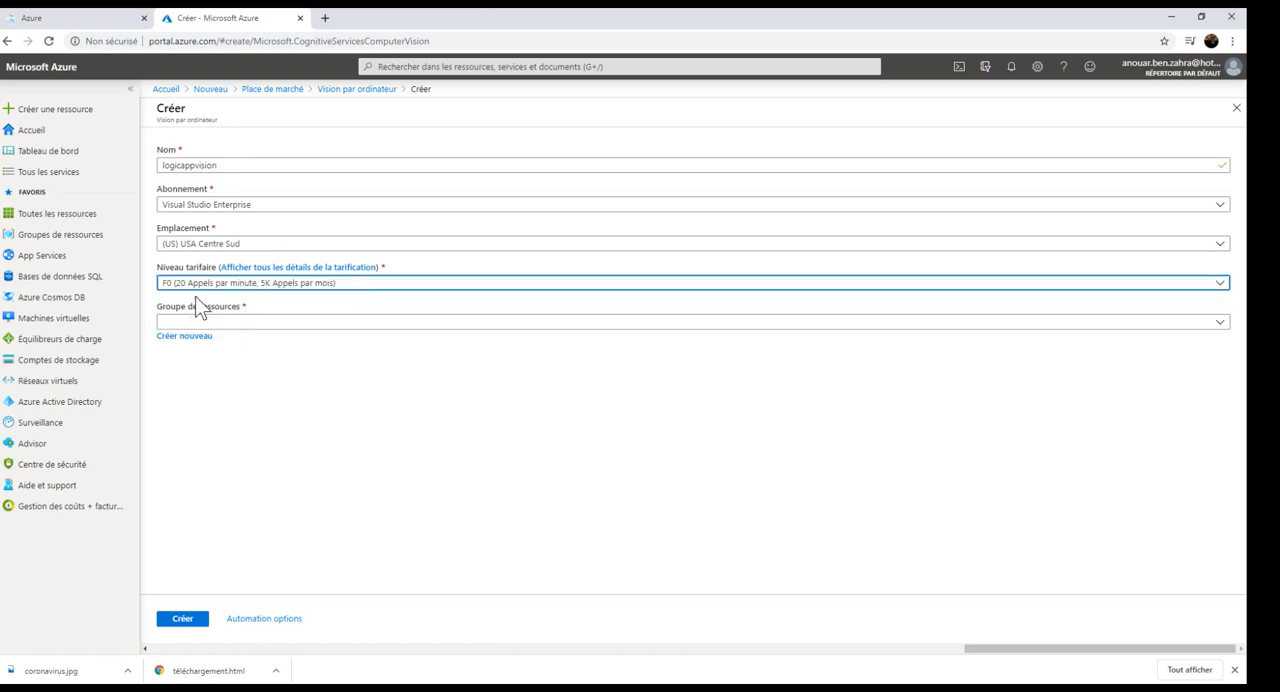
Set the location to (Europe) Europe occidentale and the resource group to DEV, and create the Computer Vision resource.
{"action": "left_click", "coordinate": [195, 247]}
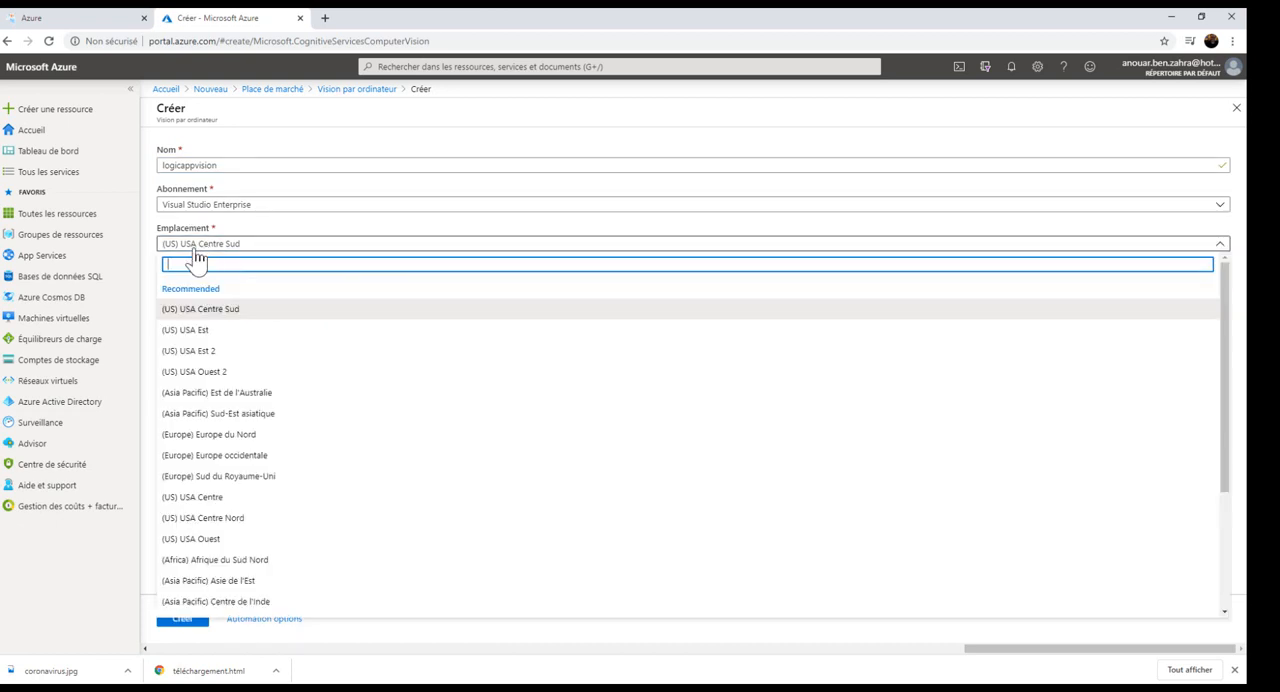
{"action": "type", "text": "euro"}
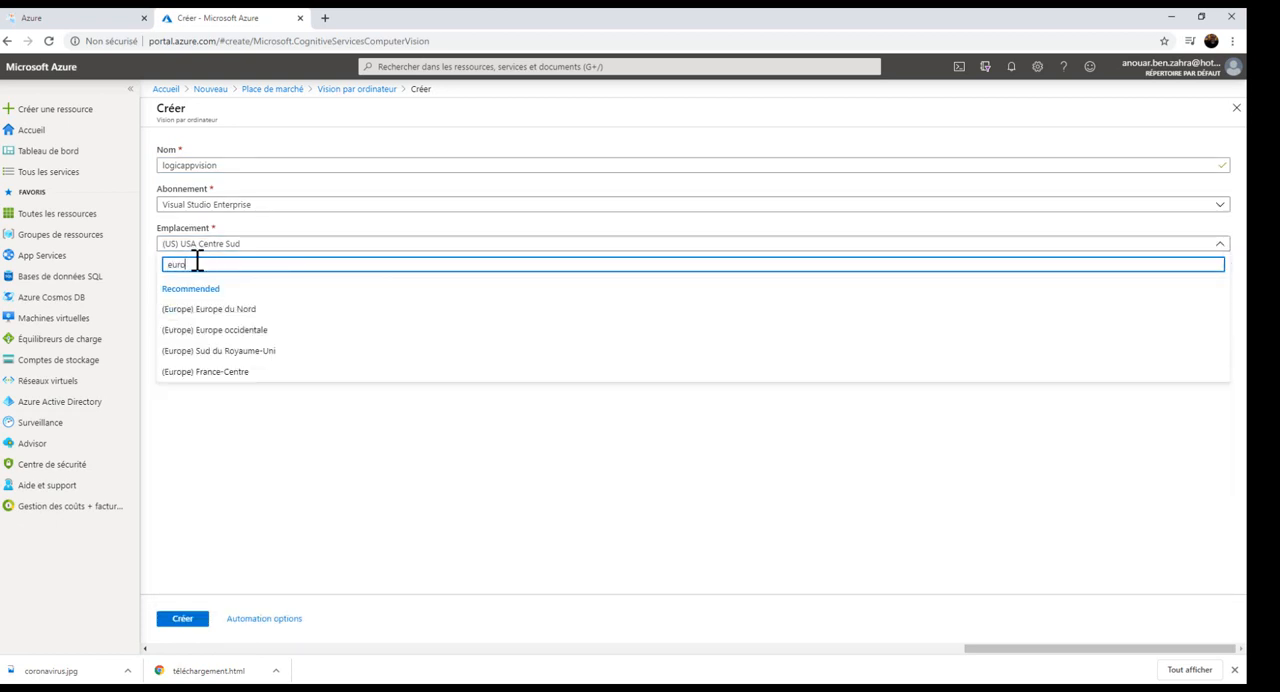
{"action": "left_click", "coordinate": [225, 330]}
{"action": "left_click", "coordinate": [200, 321]}
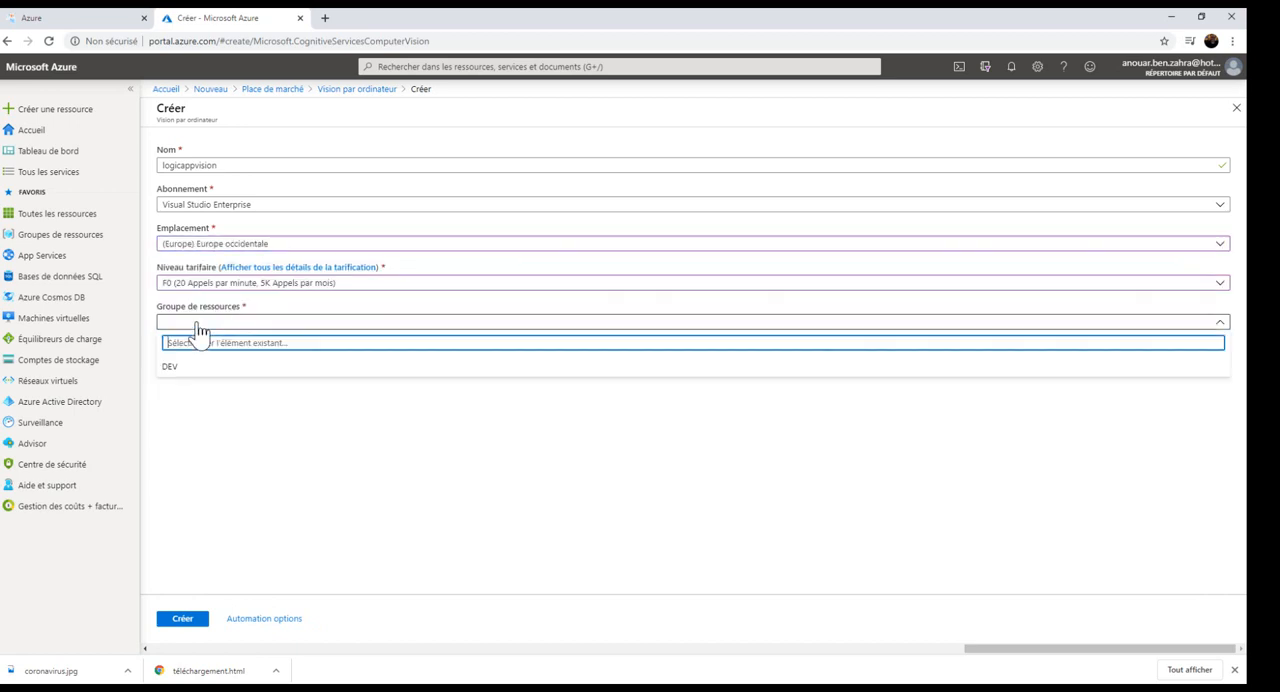
{"action": "left_click", "coordinate": [172, 367]}
{"action": "left_click", "coordinate": [172, 622]}
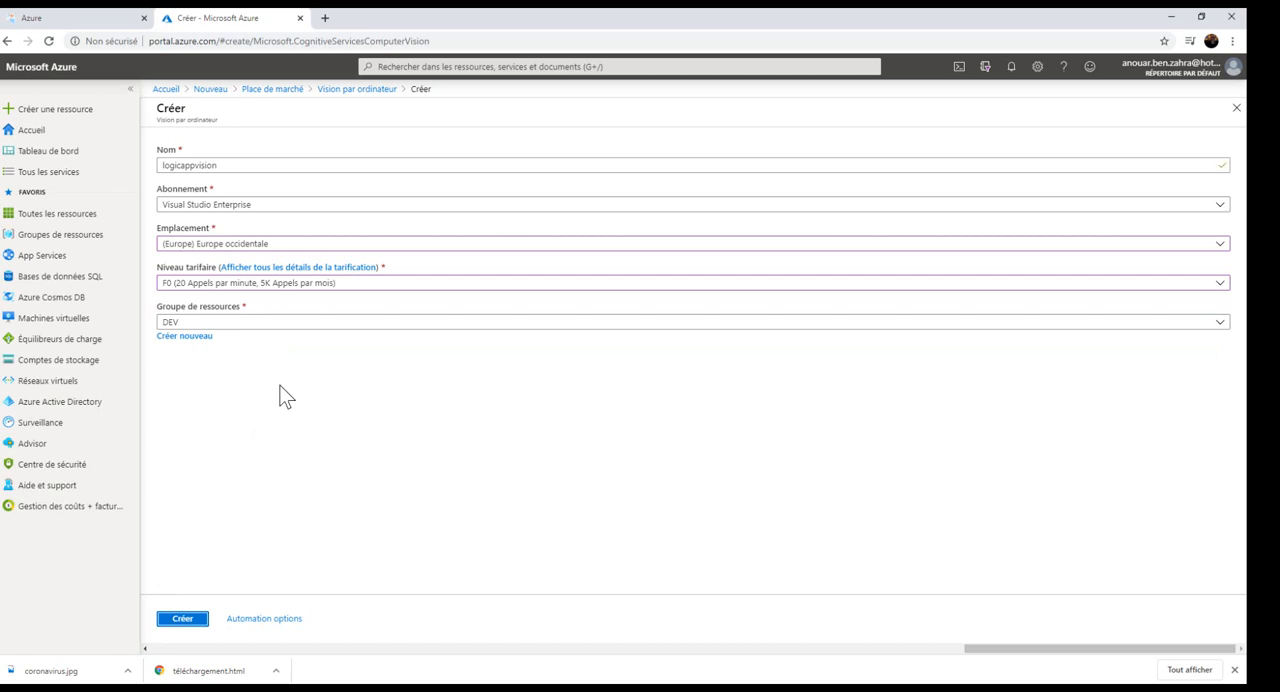
{"action": "left_click", "coordinate": [187, 614]}
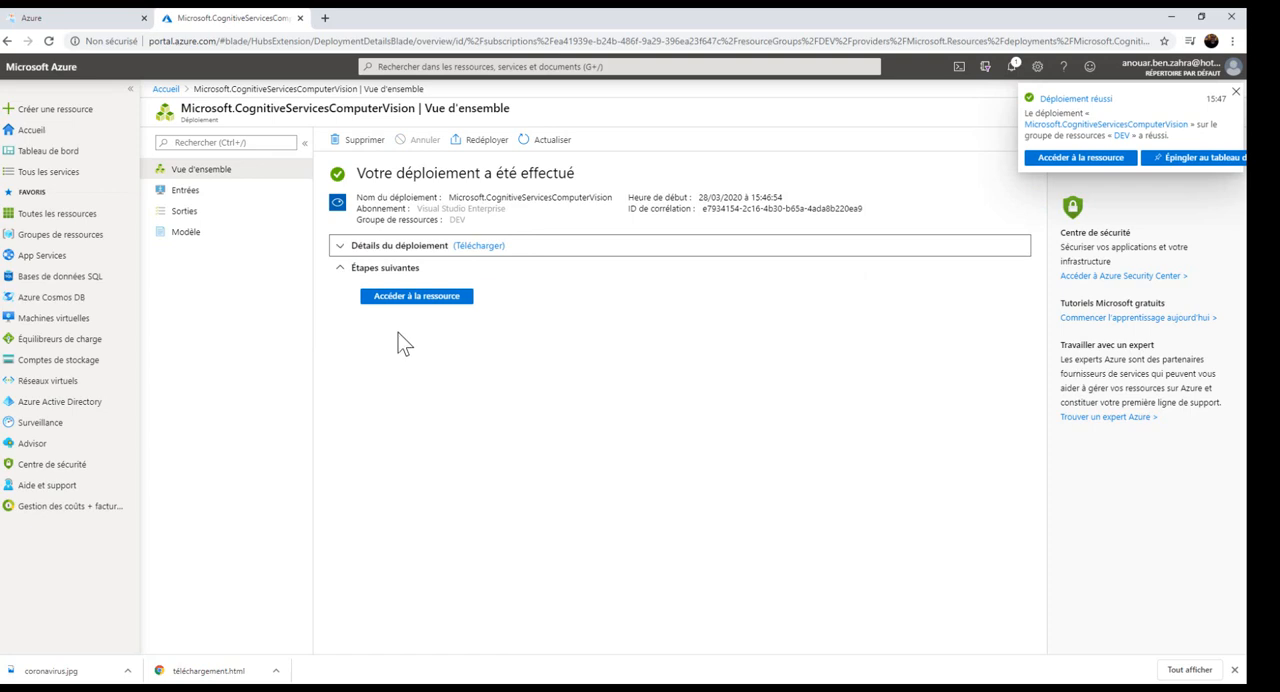
Go to the deployed logicappvision resource and select its Key1 API key on the quick start page.
{"action": "left_click", "coordinate": [416, 297]}
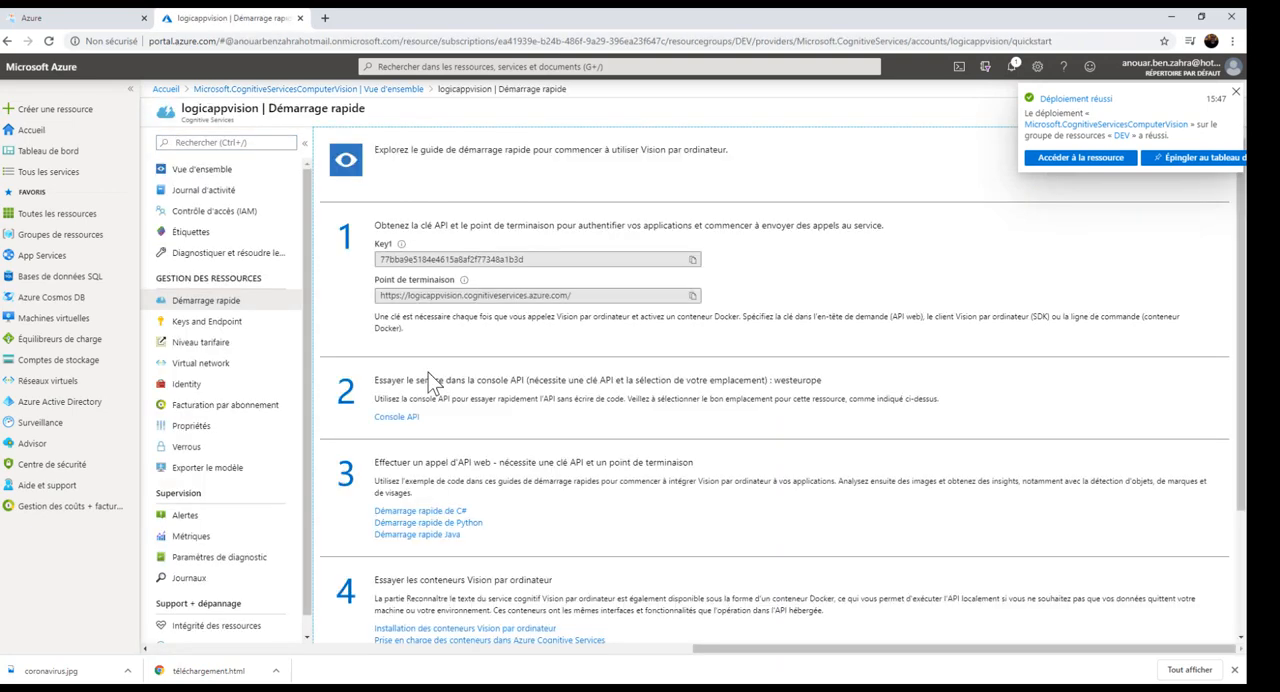
{"action": "left_click_drag", "start_coordinate": [534, 260], "coordinate": [376, 256]}
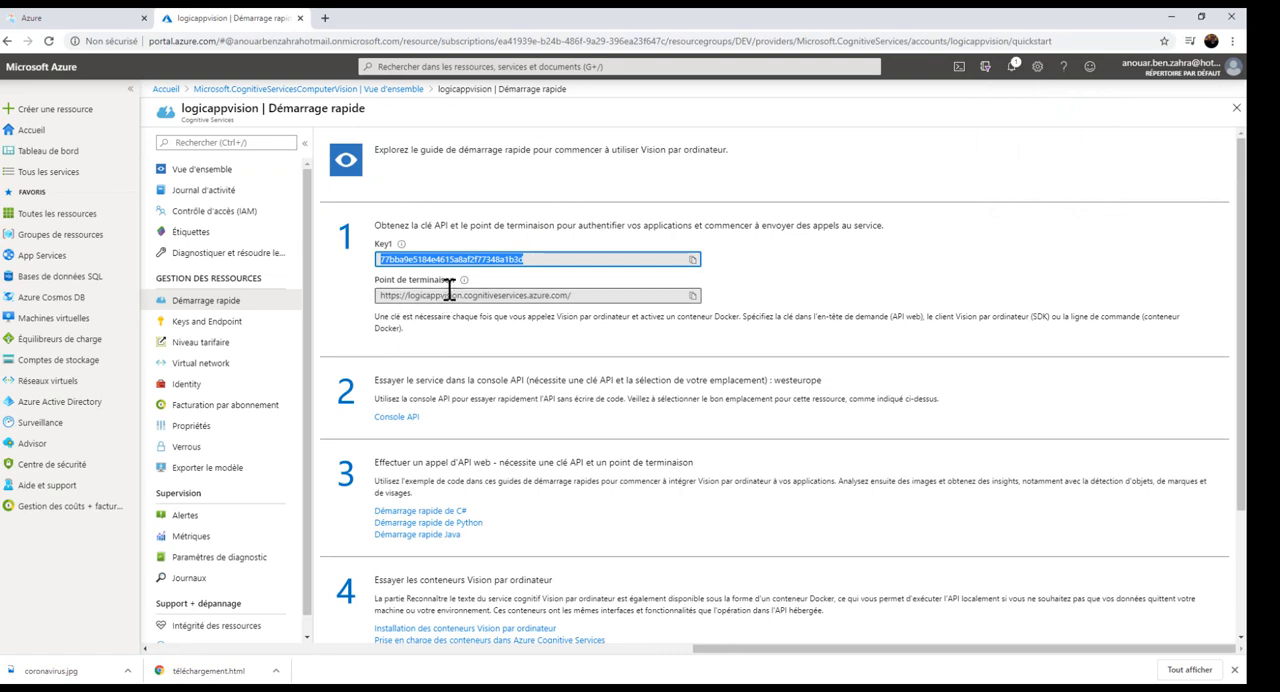
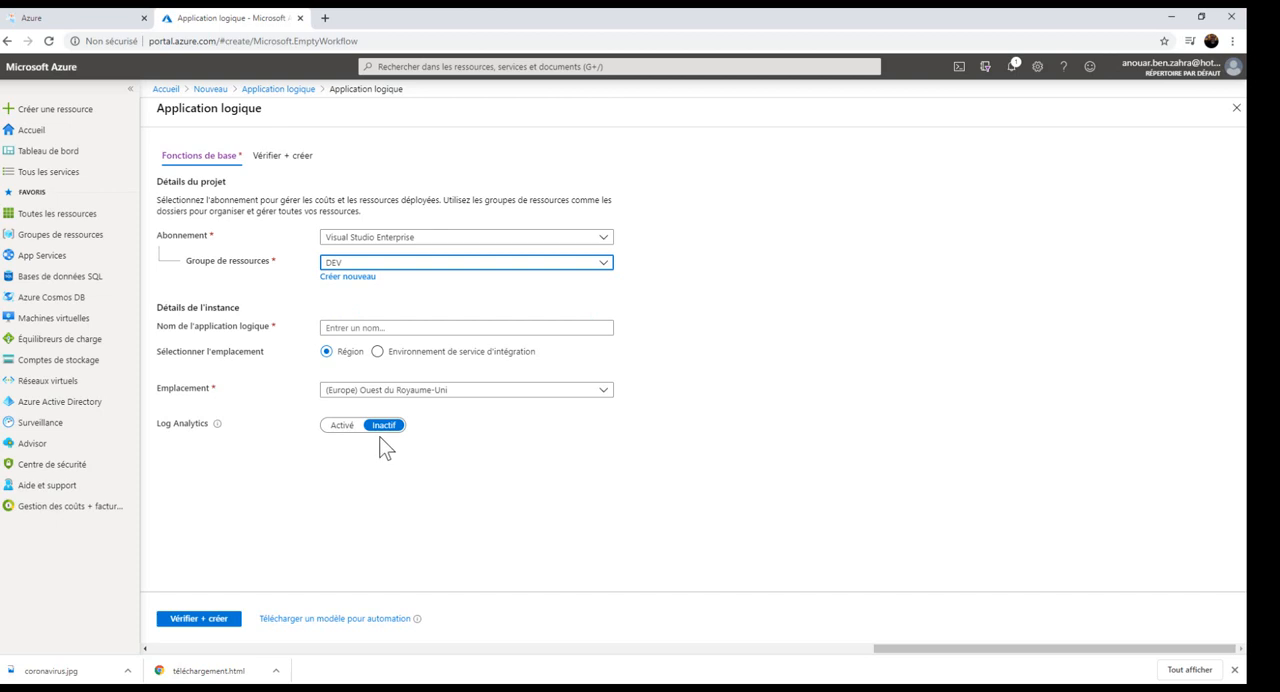
Name the logic app logicapp, set its location to (Europe) Europe occidentale, and validate and create it.
{"action": "left_click", "coordinate": [364, 332]}
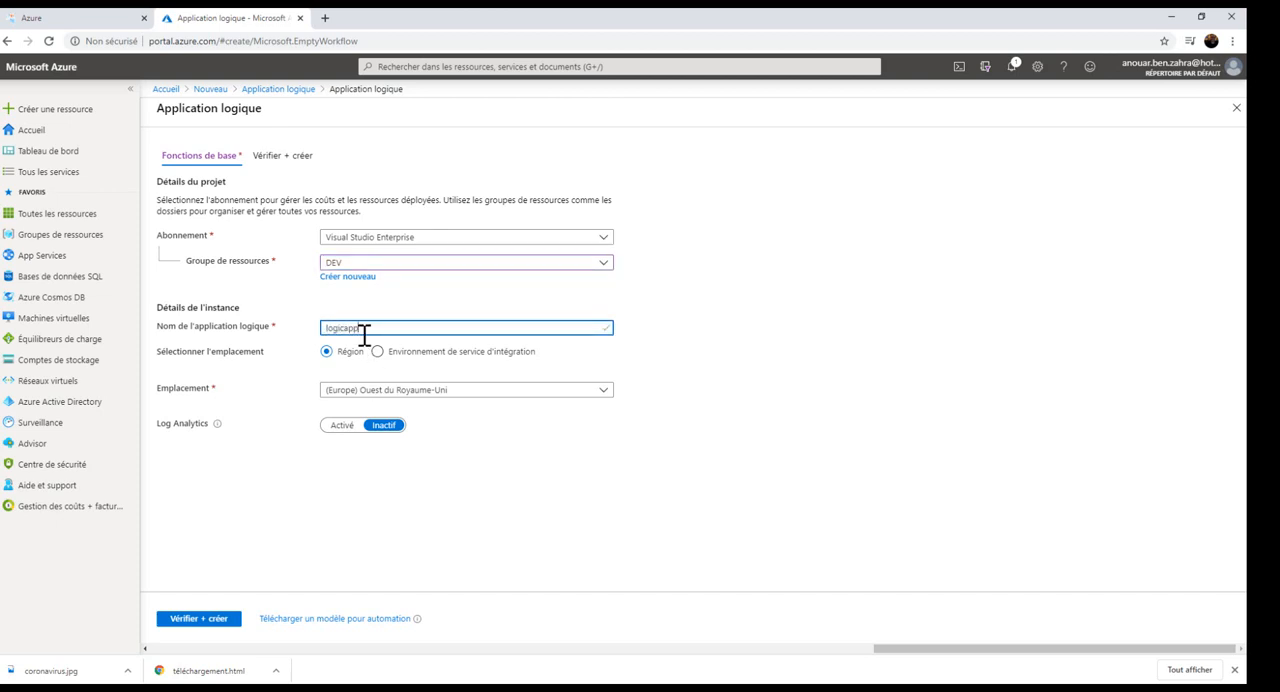
{"action": "left_click", "coordinate": [376, 392]}
{"action": "type", "text": "eu"}
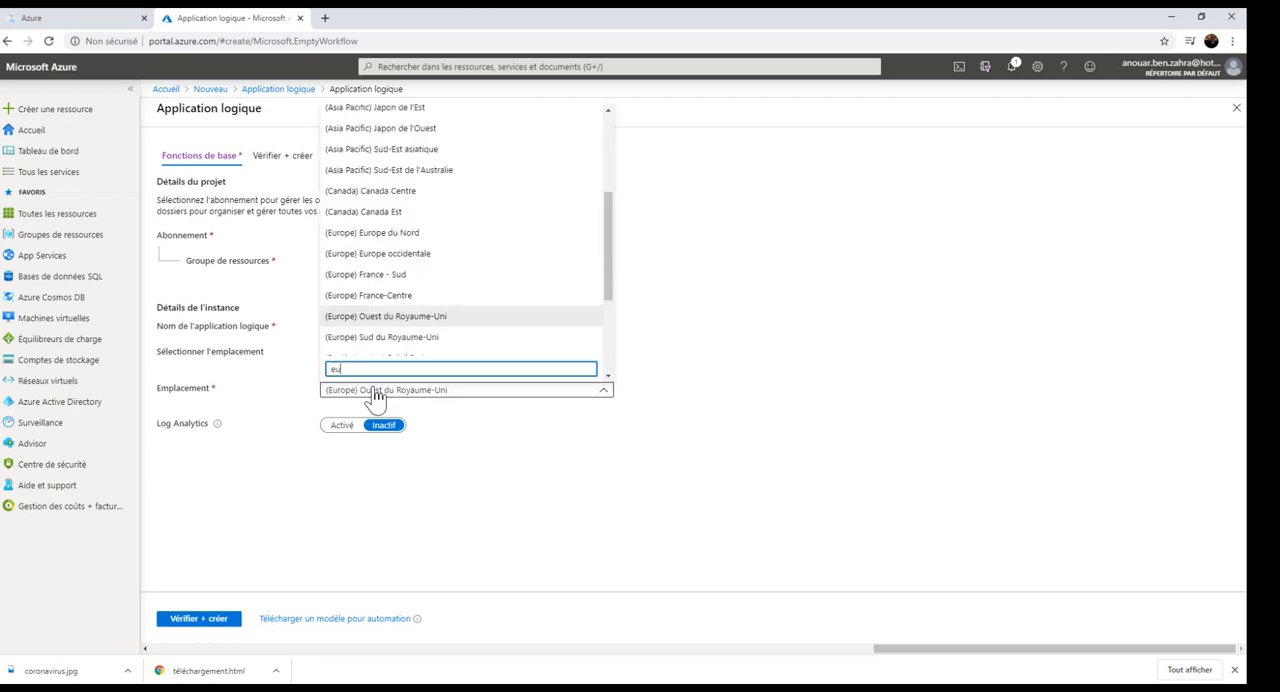
{"action": "left_click", "coordinate": [390, 263]}
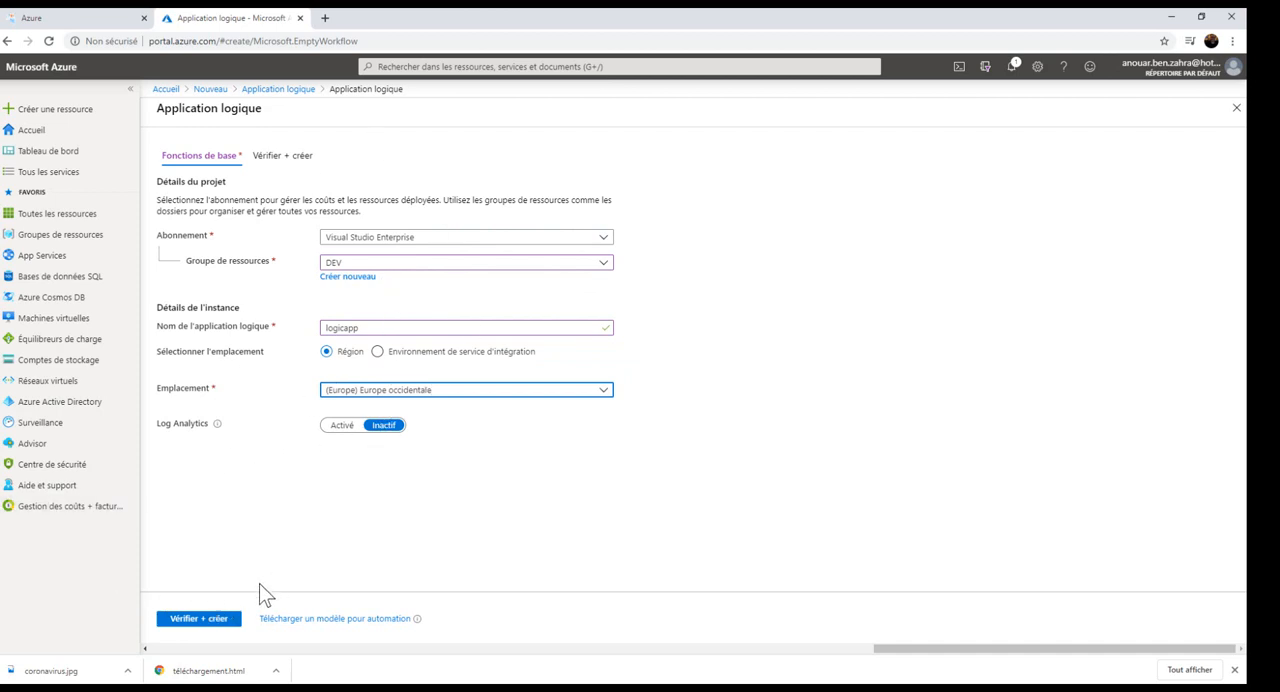
{"action": "left_click", "coordinate": [200, 621]}
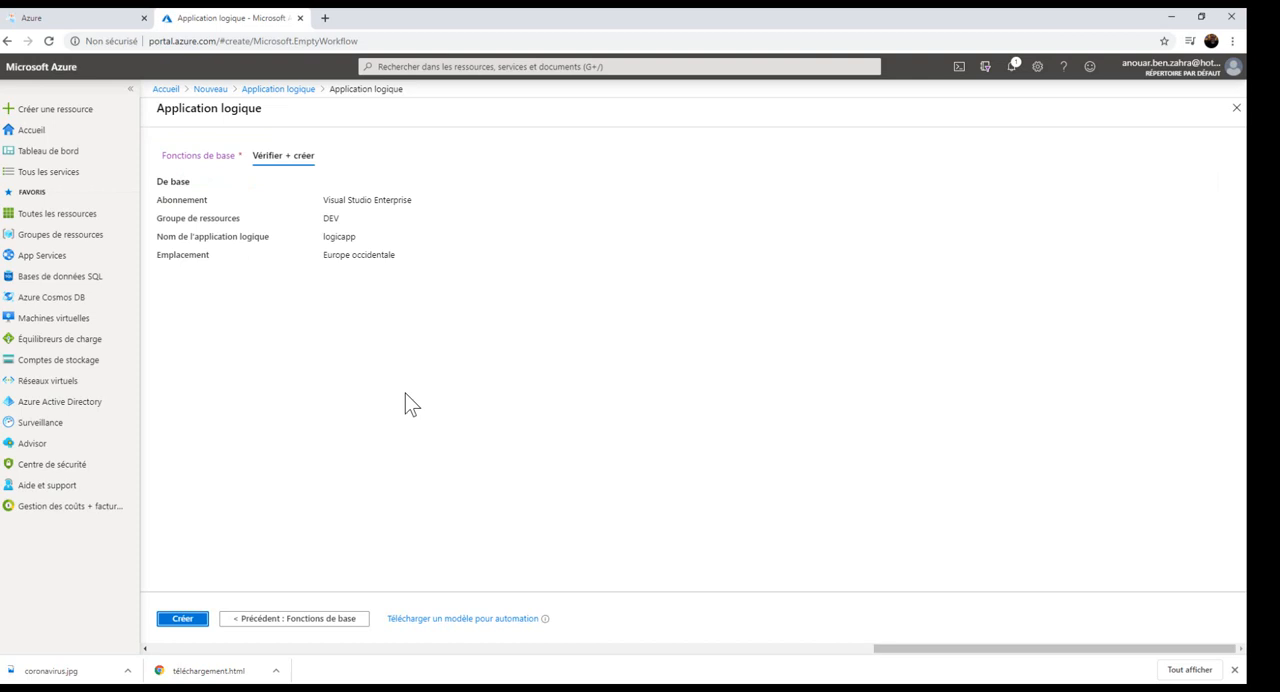
{"action": "left_click", "coordinate": [199, 624]}
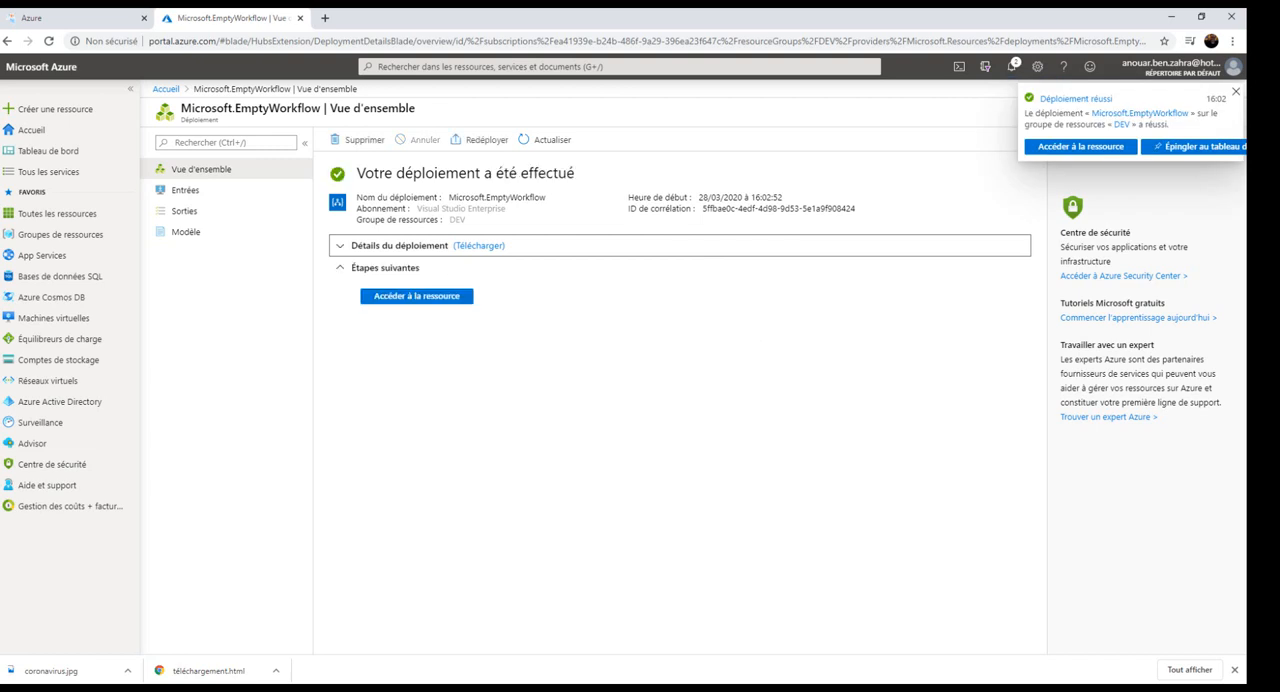
Go to the deployed logic app resource and start its workflow from the Application logique vide template.
{"action": "left_click", "coordinate": [412, 297]}
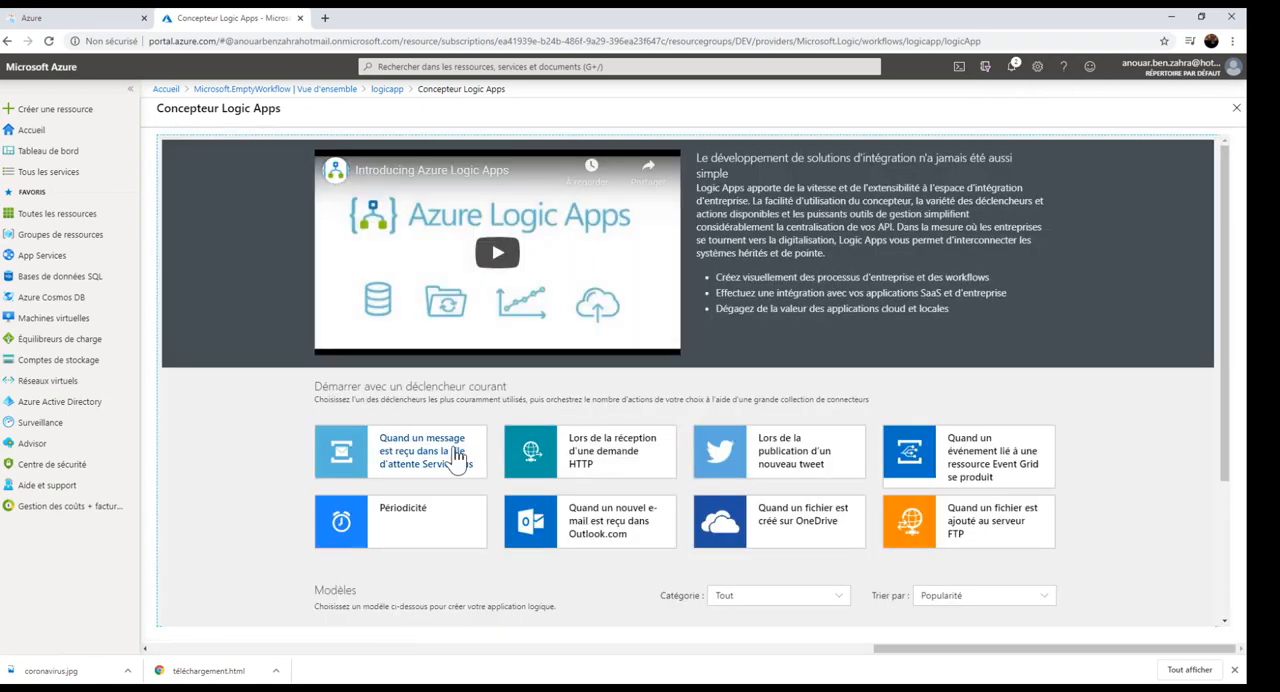
{"action": "scroll", "coordinate": [473, 487], "scroll_direction": "down", "scroll_amount": 1}
{"action": "scroll", "coordinate": [473, 487], "scroll_direction": "down", "scroll_amount": 3}
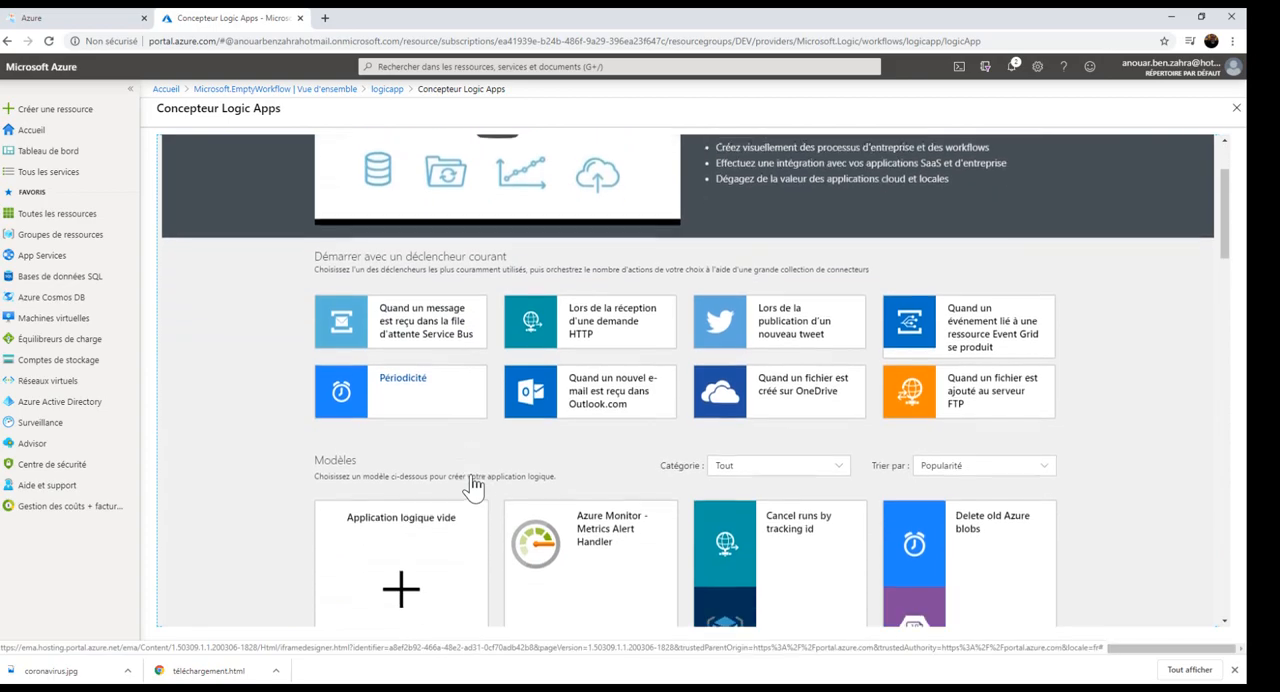
{"action": "scroll", "coordinate": [473, 487], "scroll_direction": "down", "scroll_amount": 15}
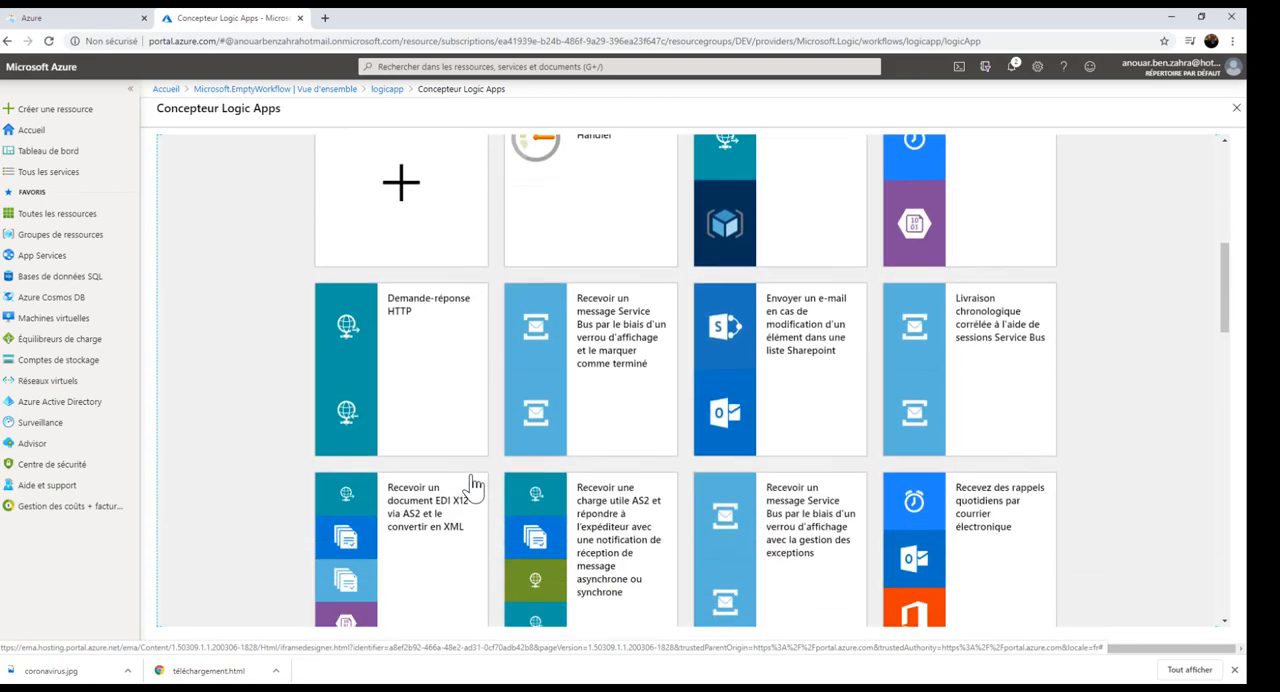
{"action": "scroll", "coordinate": [473, 487], "scroll_direction": "down", "scroll_amount": 4}
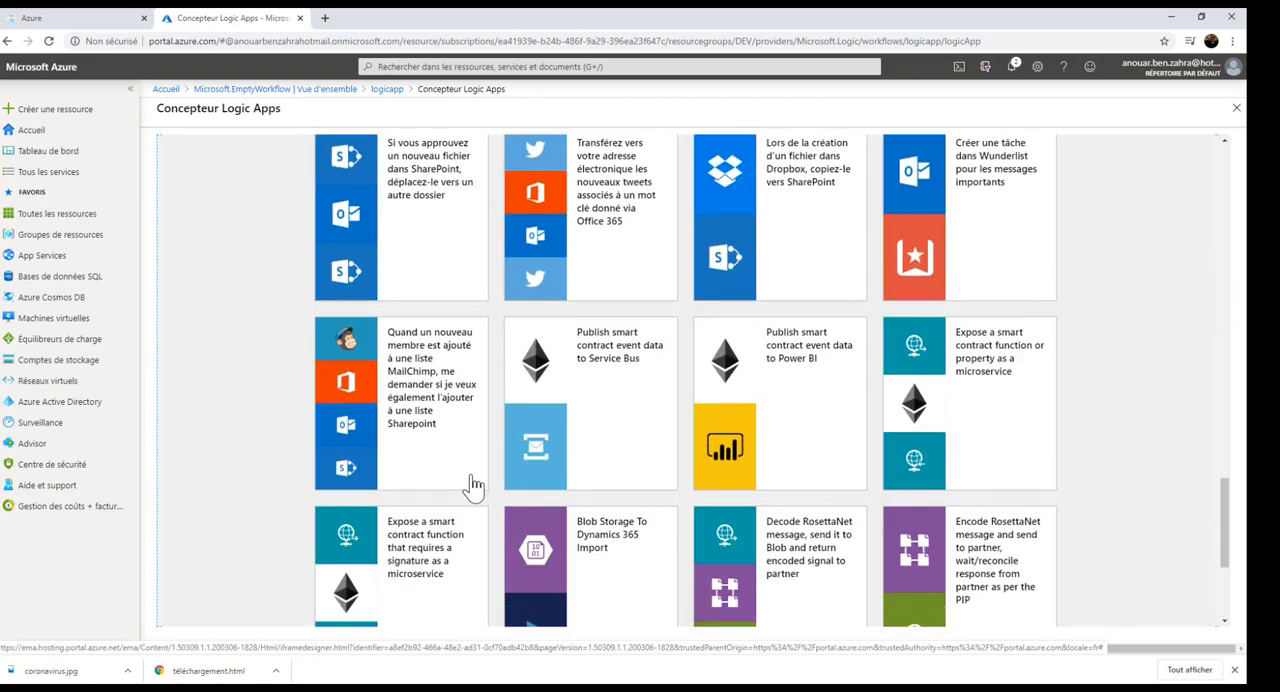
{"action": "scroll", "coordinate": [471, 486], "scroll_direction": "up", "scroll_amount": 7}
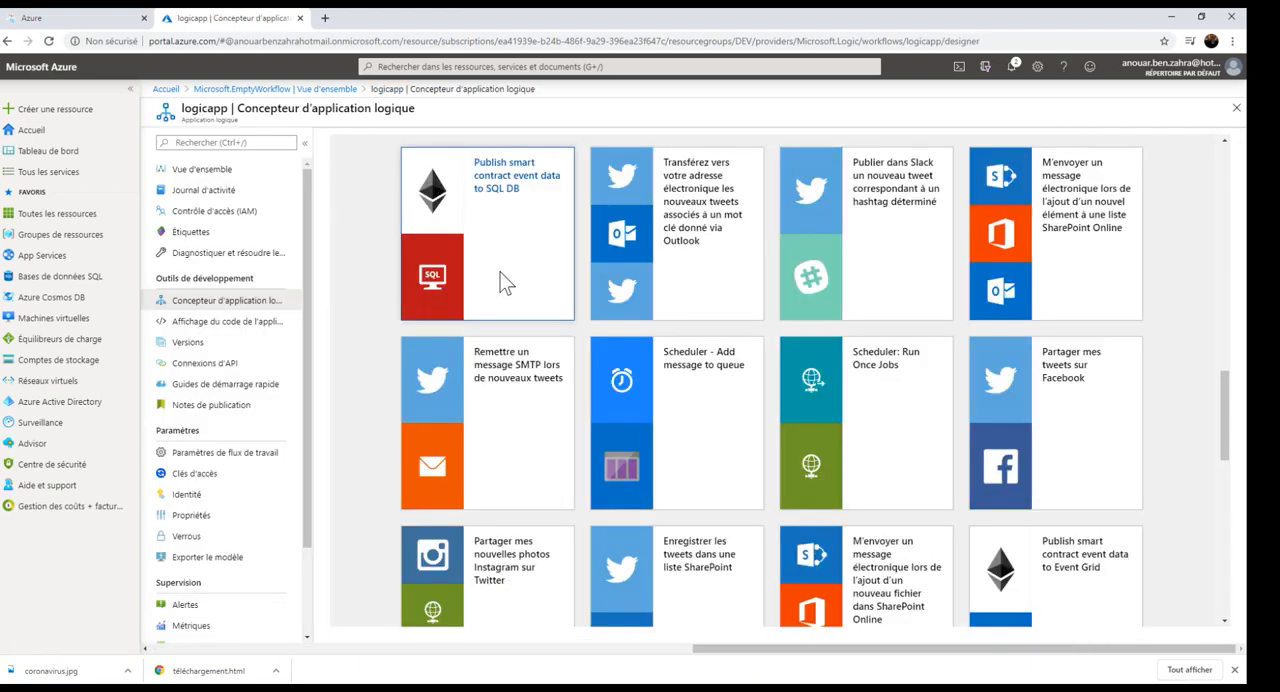
{"action": "scroll", "coordinate": [502, 330], "scroll_direction": "up", "scroll_amount": 7}
{"action": "scroll", "coordinate": [512, 343], "scroll_direction": "up", "scroll_amount": 5}
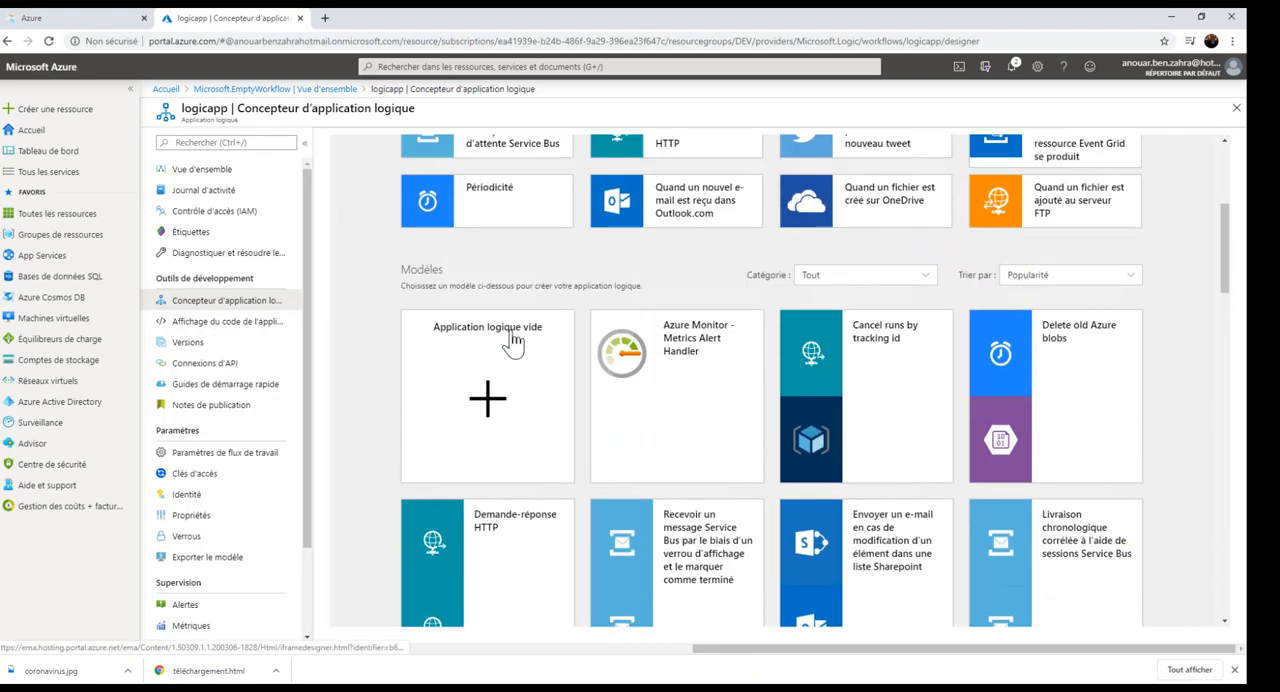
{"action": "scroll", "coordinate": [518, 375], "scroll_direction": "down", "scroll_amount": 1}
{"action": "left_click", "coordinate": [518, 375]}
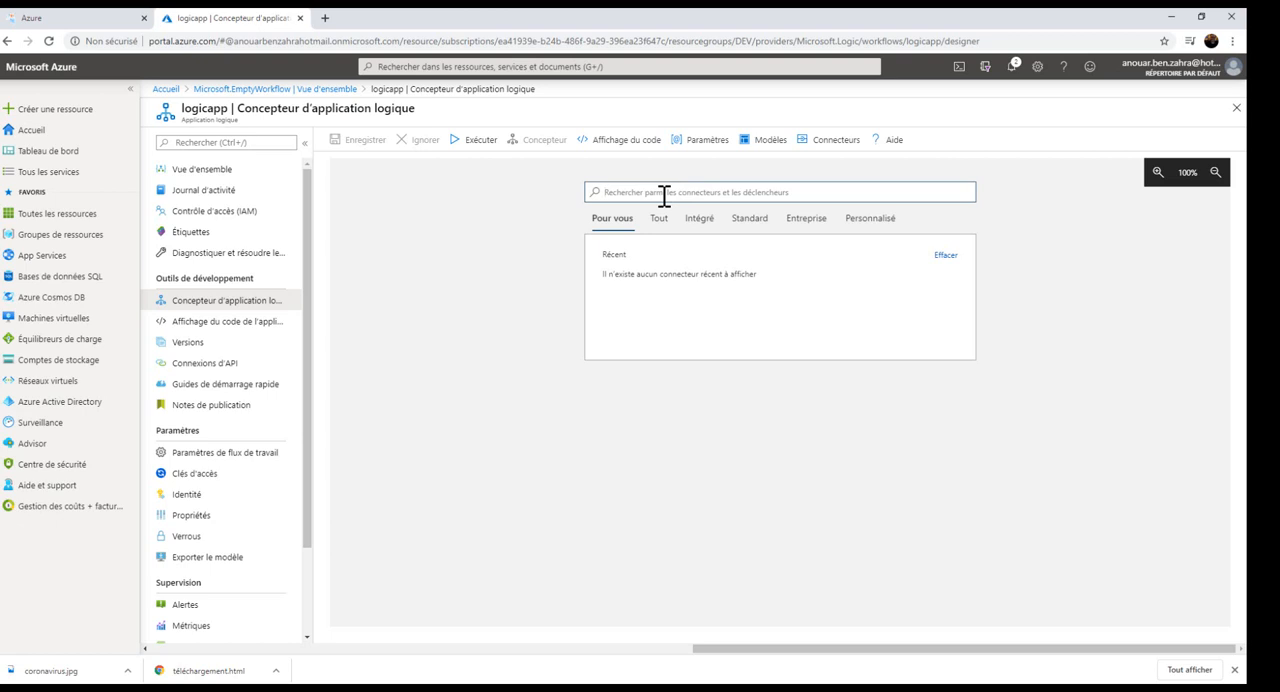
Search the connectors for blob and add the Stockage Blob Azure trigger Quand un blob est ajouté ou modifié (propriétés uniquement).
{"action": "type", "text": "blo"}
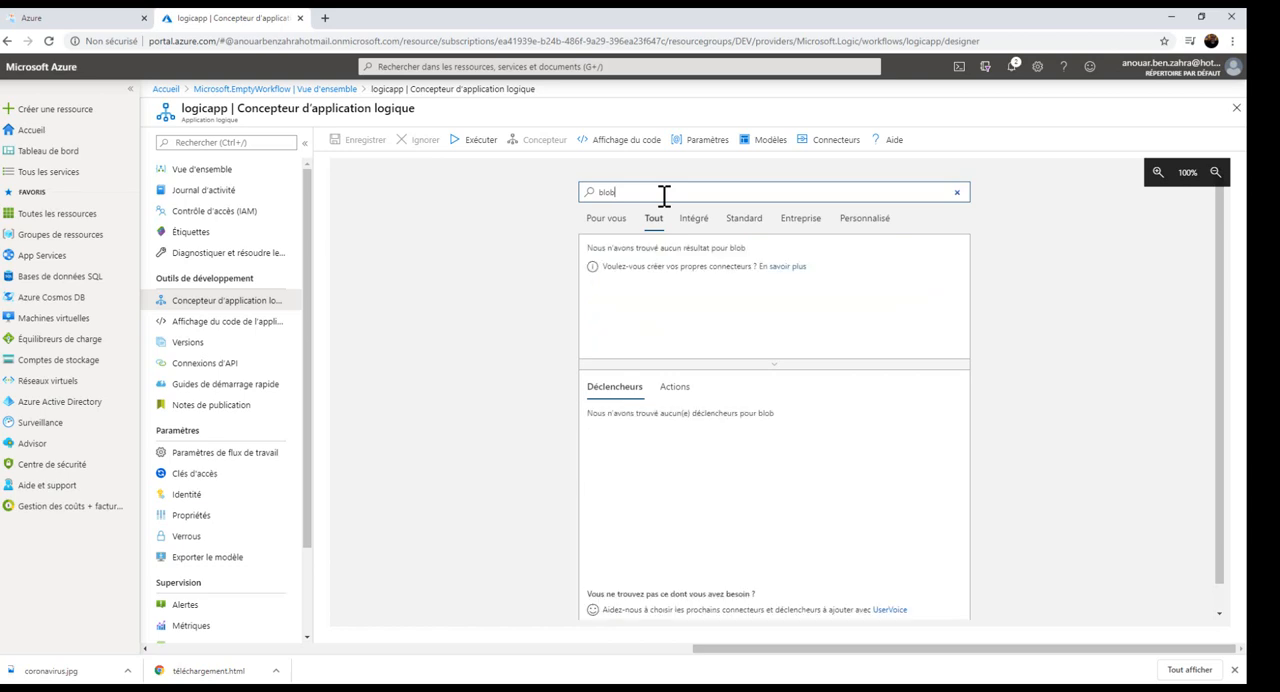
{"action": "left_click", "coordinate": [797, 322]}
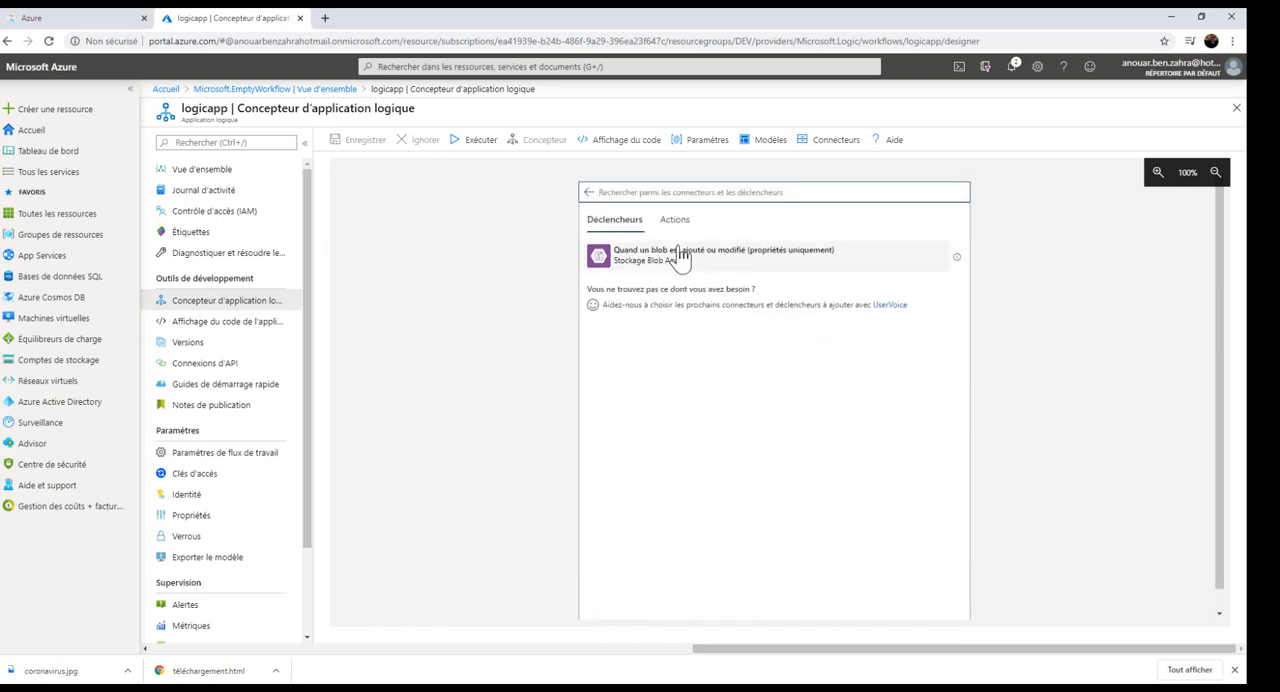
{"action": "left_click", "coordinate": [679, 256]}
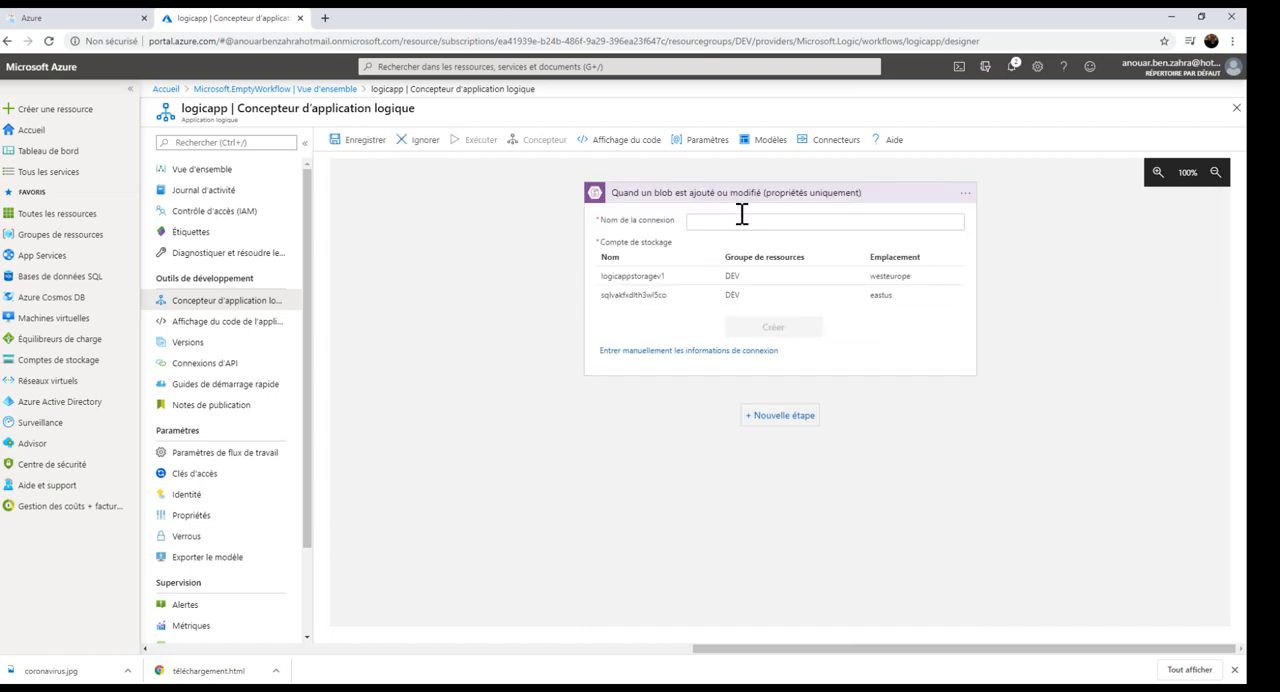
Create the trigger's connection named blob to the logicappstoragev1 storage account and set its container to /files.
{"action": "left_click", "coordinate": [741, 221]}
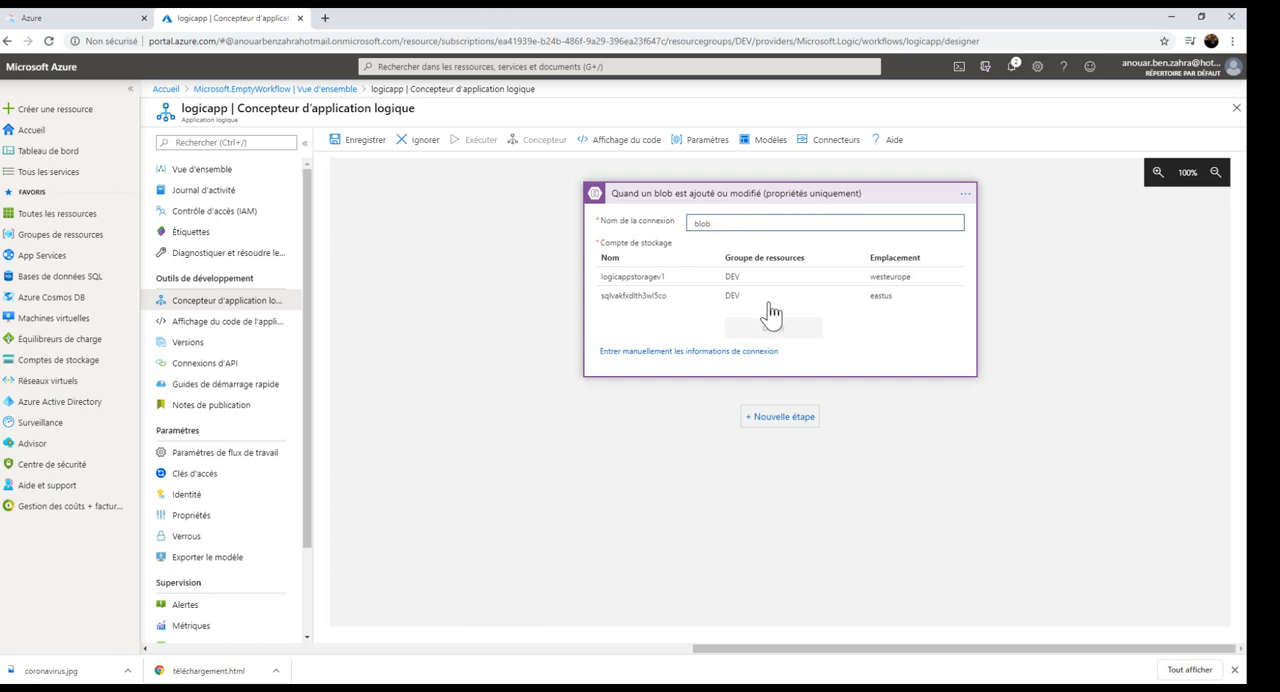
{"action": "left_click", "coordinate": [655, 277]}
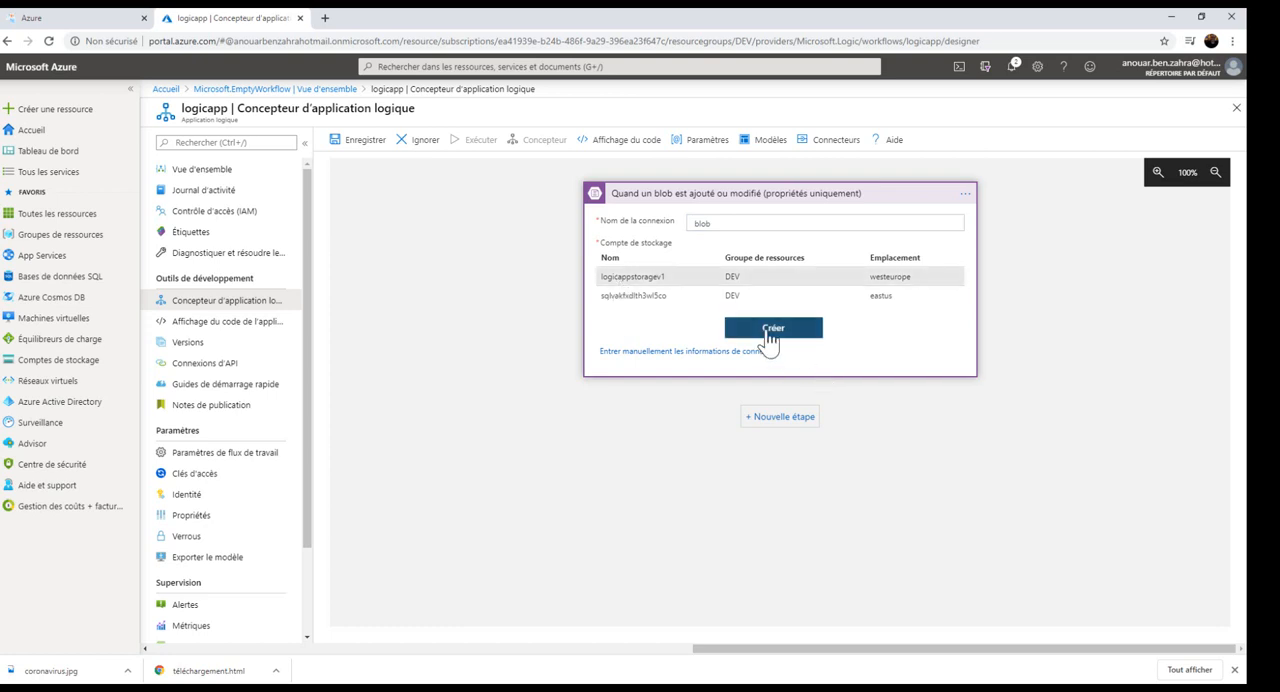
{"action": "left_click", "coordinate": [768, 333]}
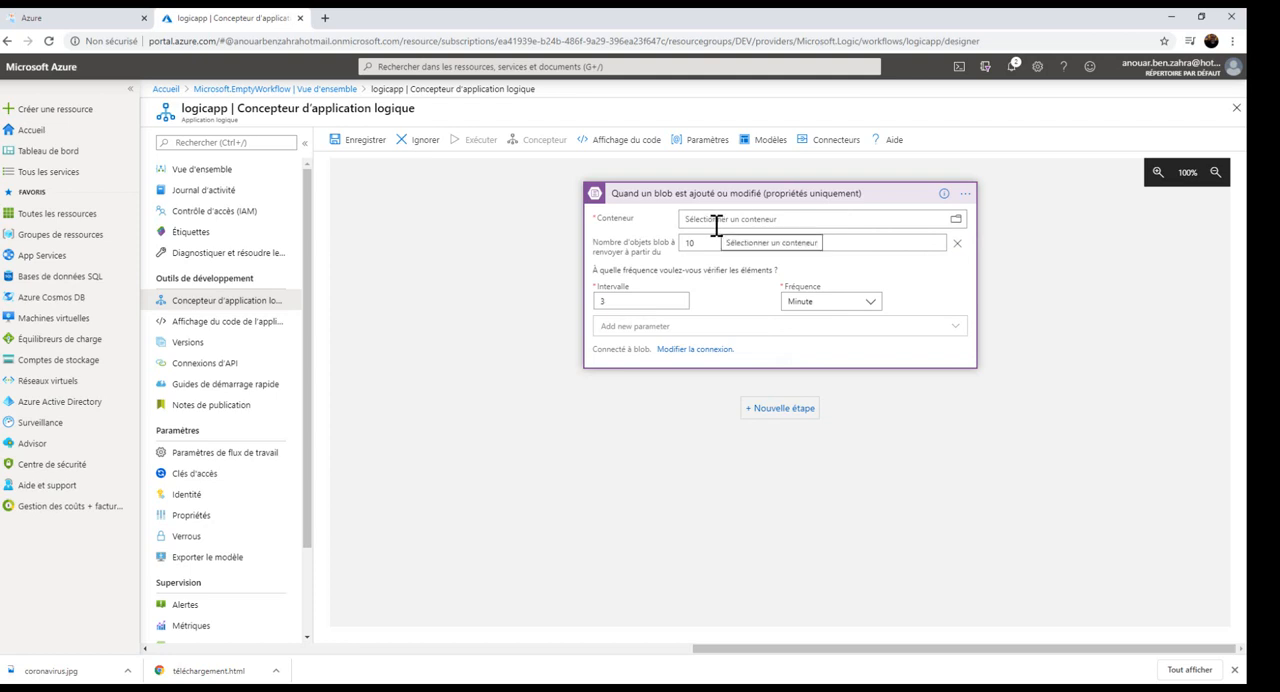
{"action": "left_click", "coordinate": [956, 219]}
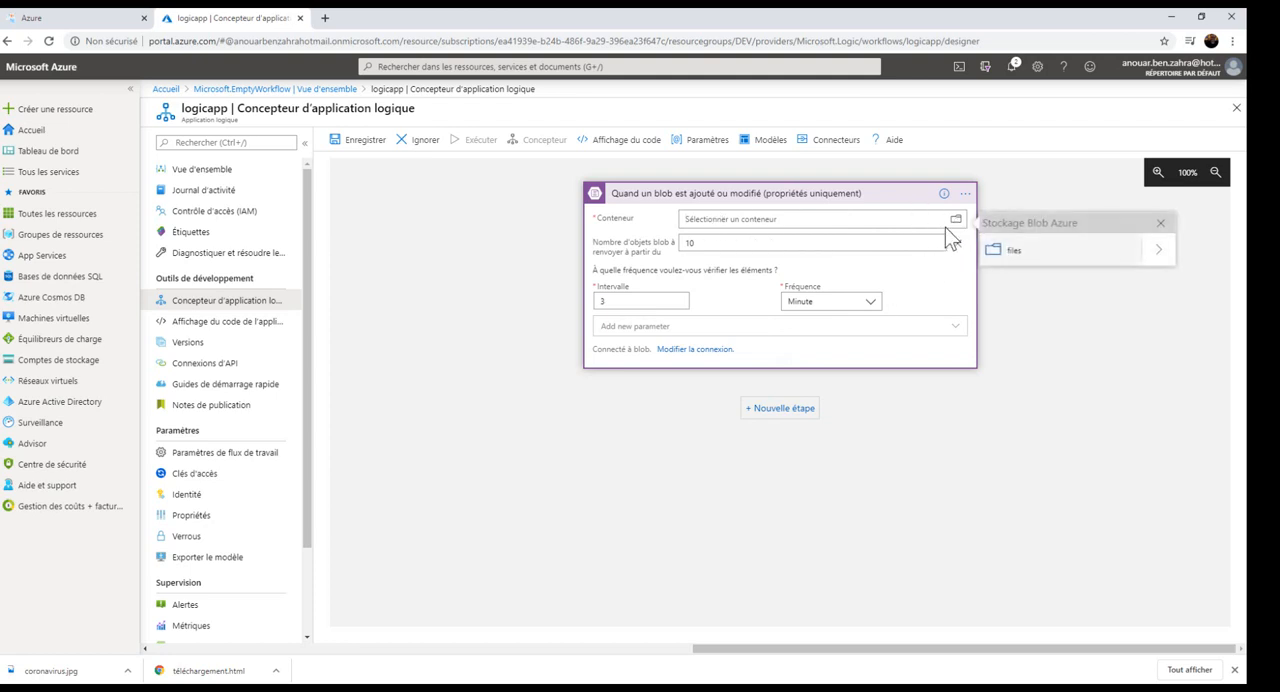
{"action": "left_click", "coordinate": [1006, 262]}
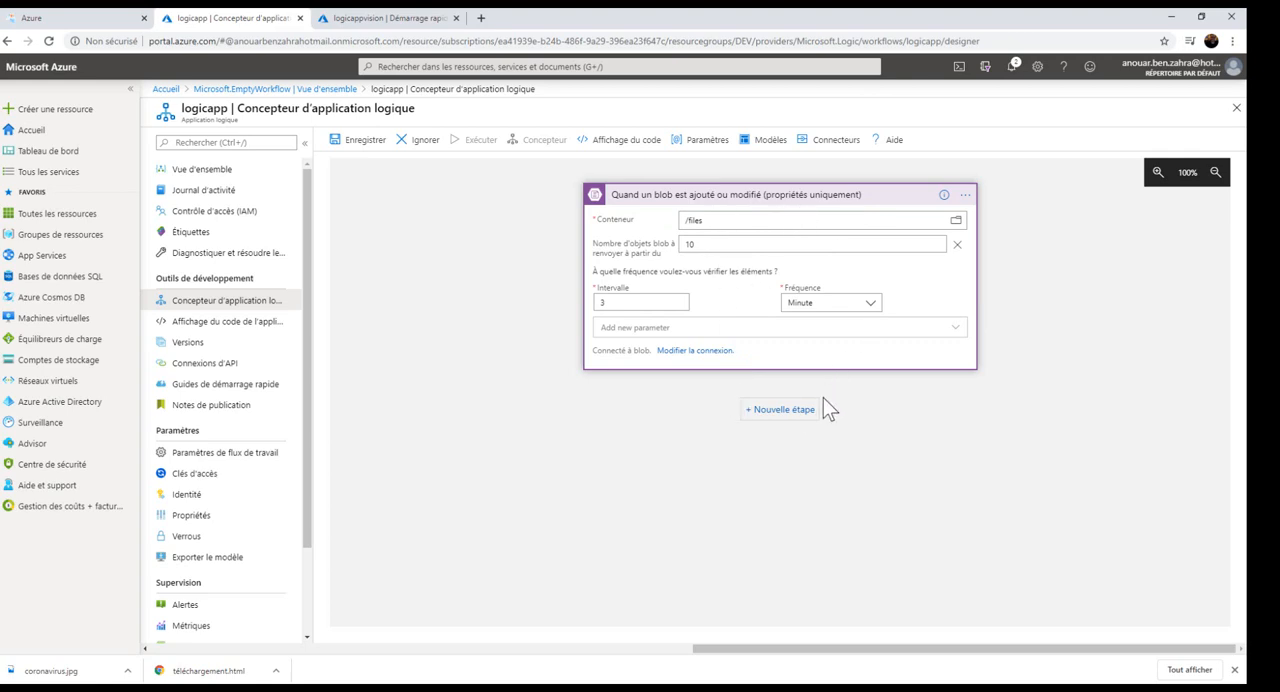
Add the Stockage Blob Azure action Obtenir le contenu de l'objet blob as a new step after the trigger.
{"action": "left_click", "coordinate": [800, 410]}
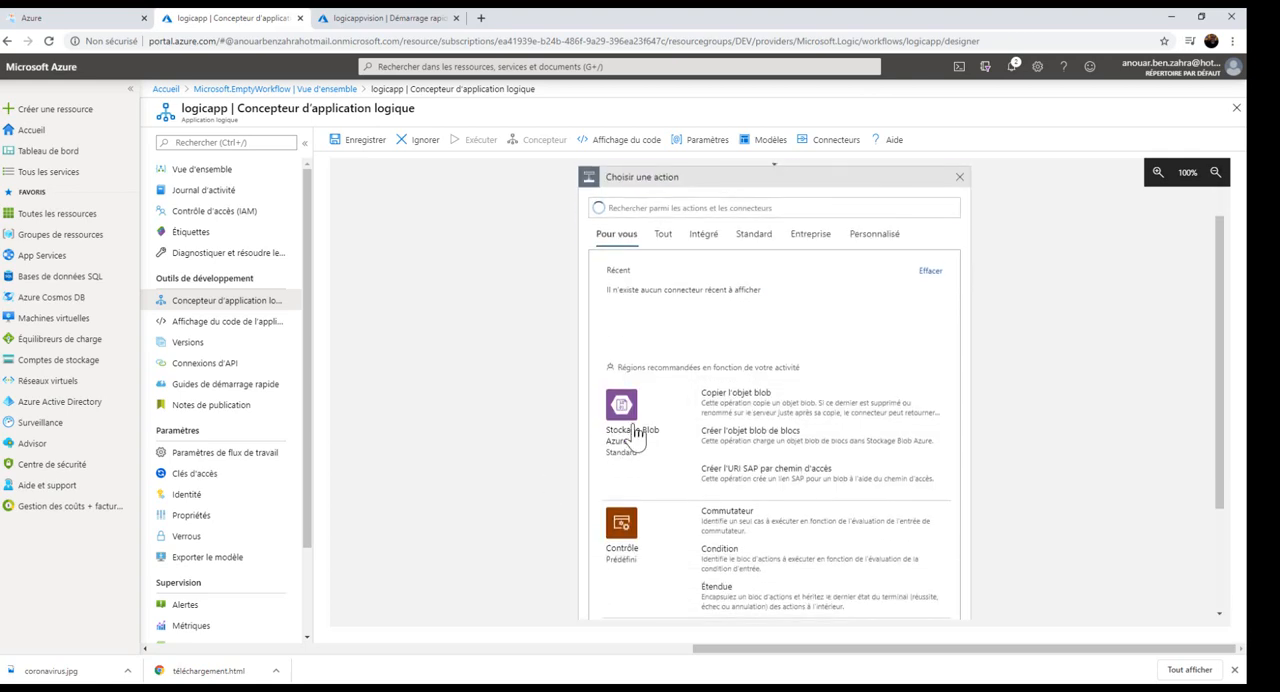
{"action": "left_click", "coordinate": [633, 425]}
{"action": "scroll", "coordinate": [815, 455], "scroll_direction": "down", "scroll_amount": 3}
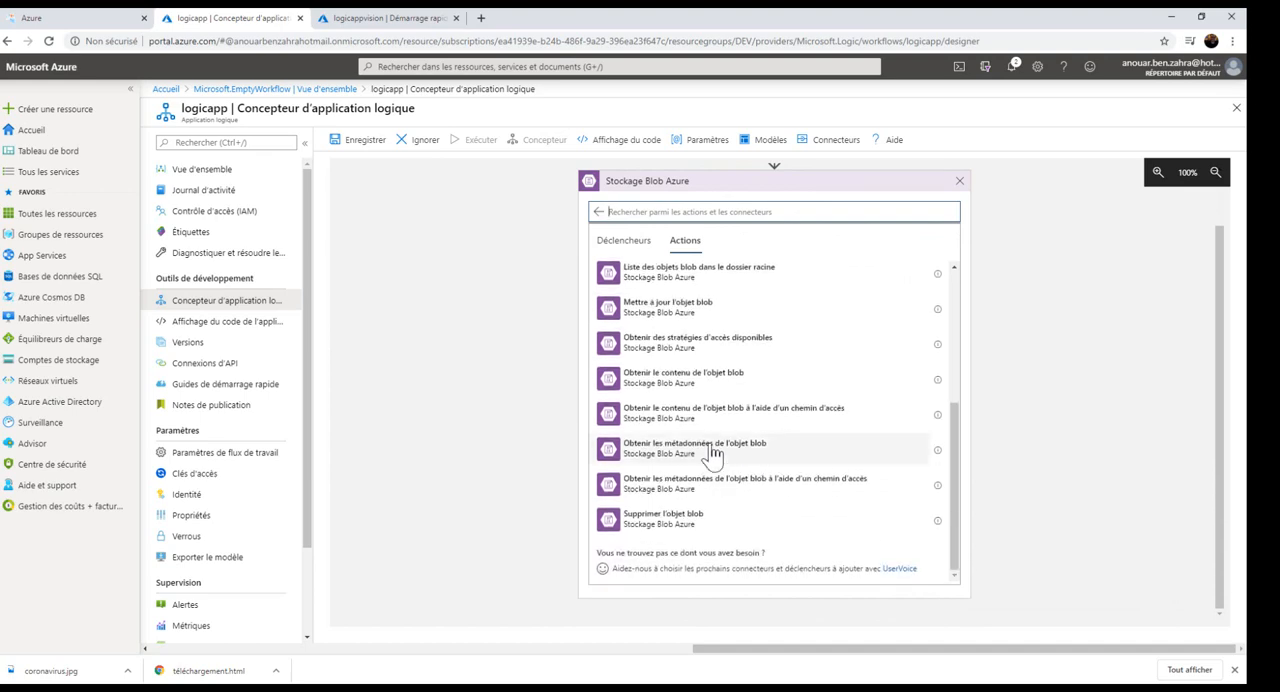
{"action": "left_click", "coordinate": [689, 385]}
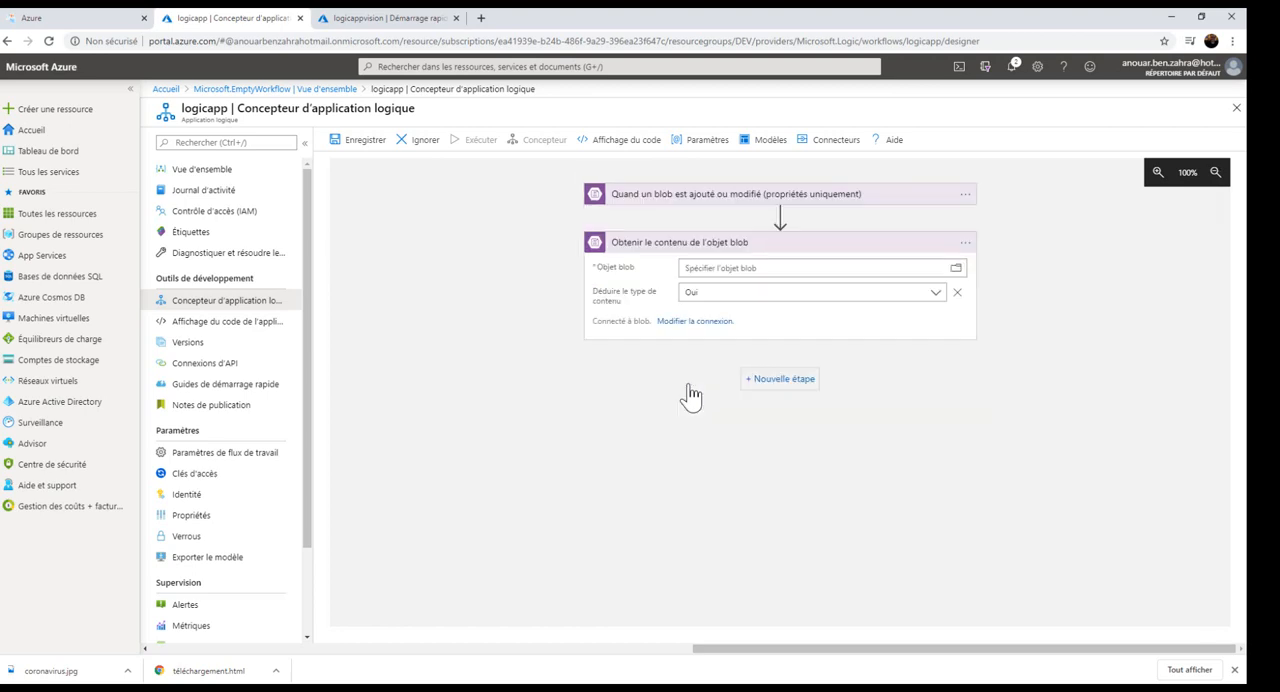
Set the Objet blob parameter of the blob content action to the trigger's dynamic content Liste de fichiers Id.
{"action": "left_click", "coordinate": [750, 270]}
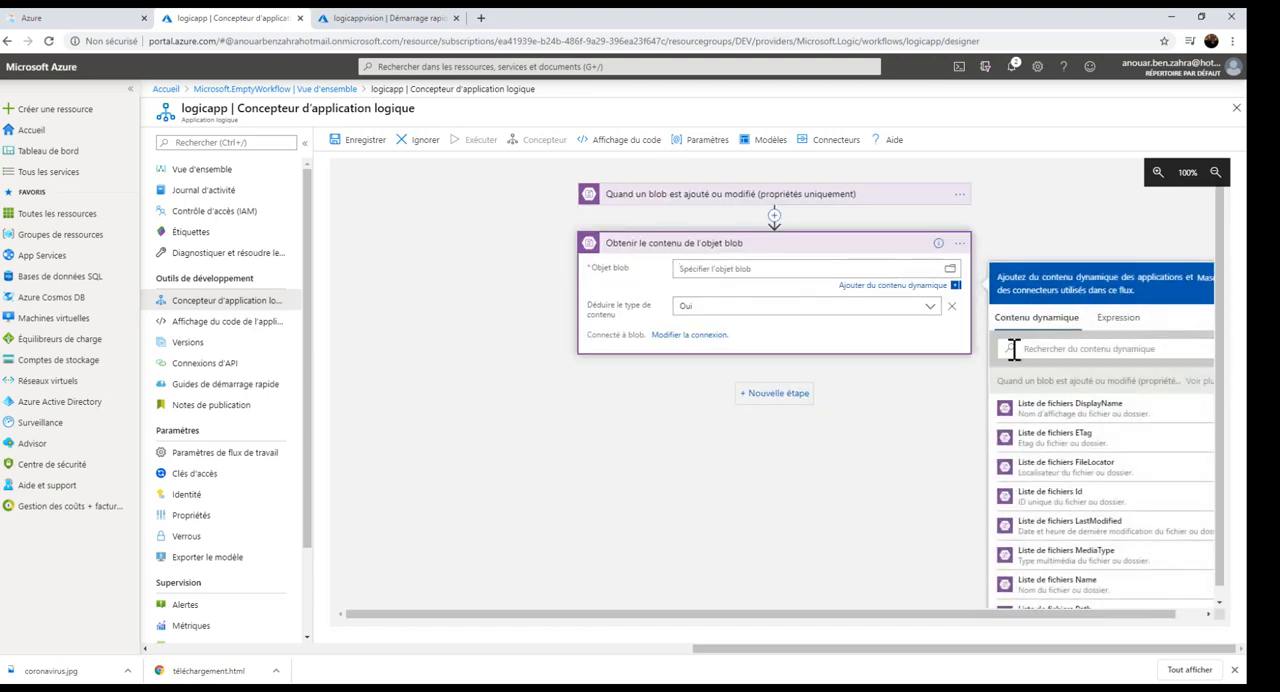
{"action": "scroll", "coordinate": [1096, 540], "scroll_direction": "down", "scroll_amount": 1}
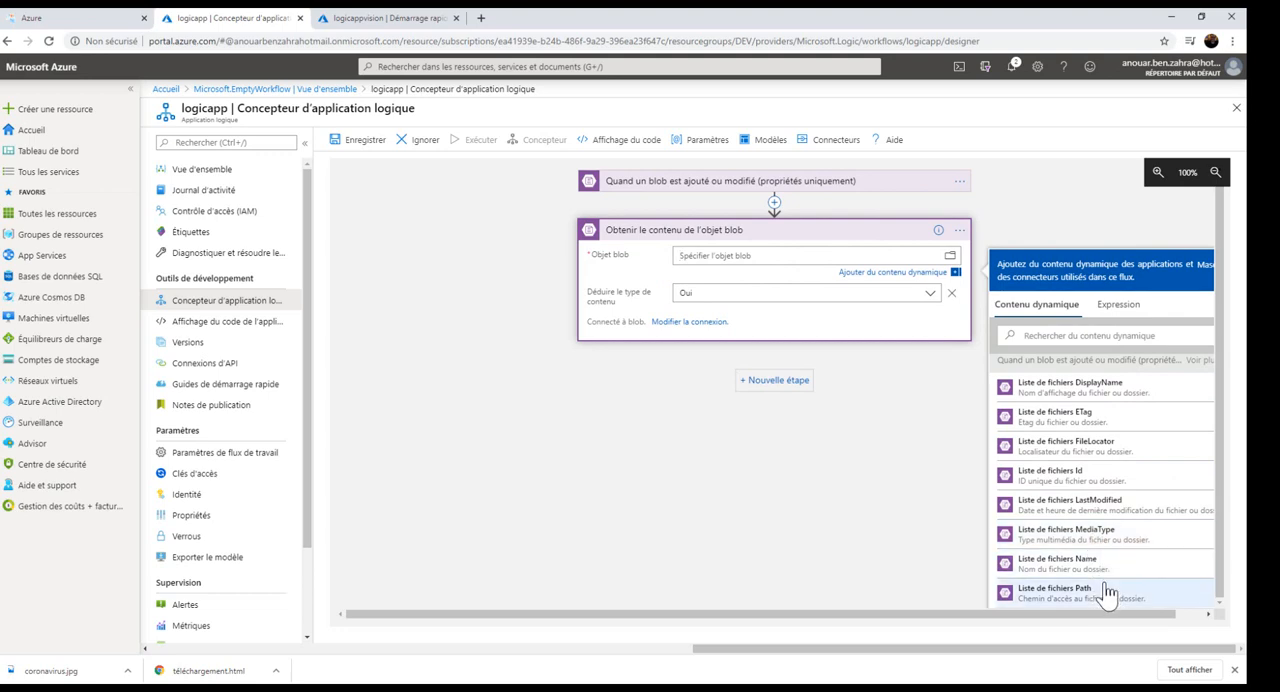
{"action": "scroll", "coordinate": [1110, 560], "scroll_direction": "up", "scroll_amount": 1}
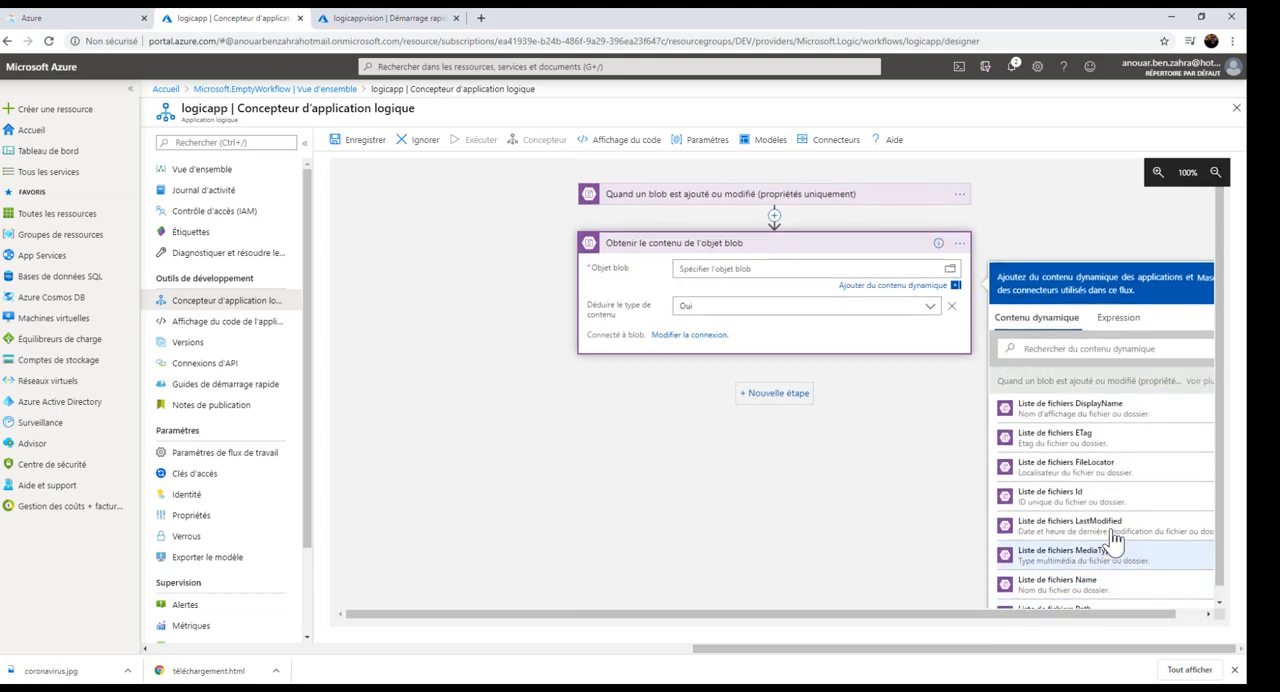
{"action": "scroll", "coordinate": [1113, 540], "scroll_direction": "down", "scroll_amount": 1}
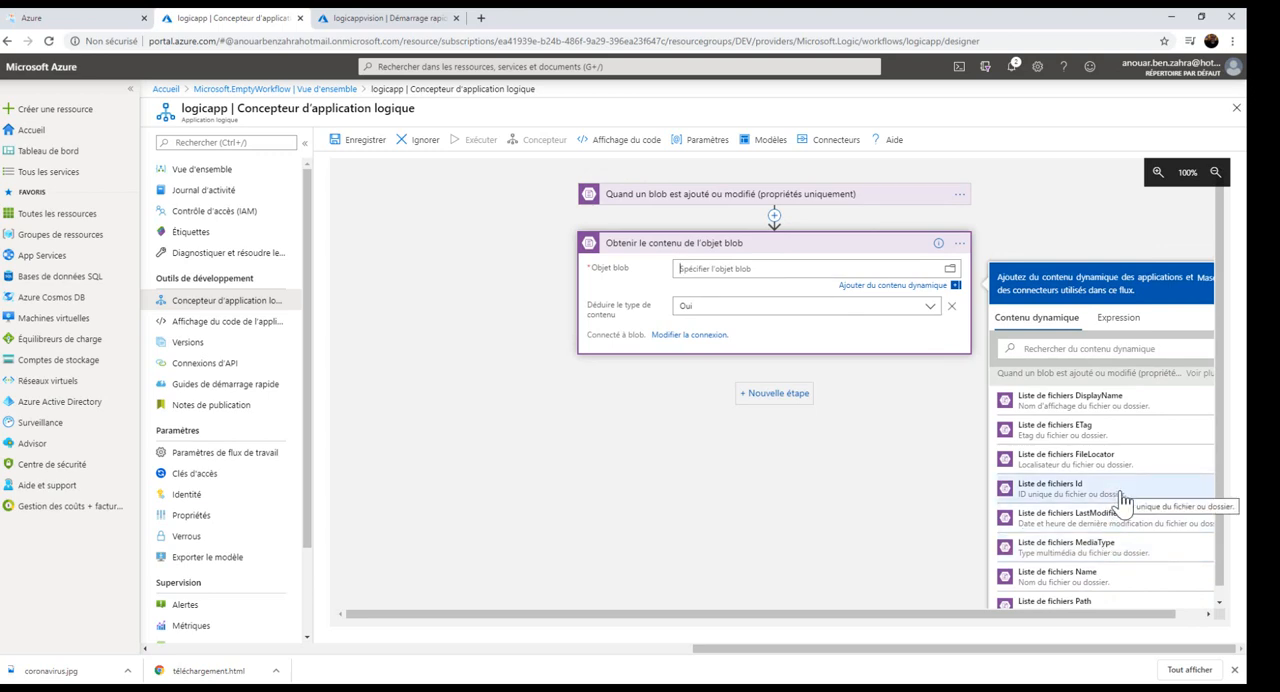
{"action": "left_click", "coordinate": [1122, 500]}
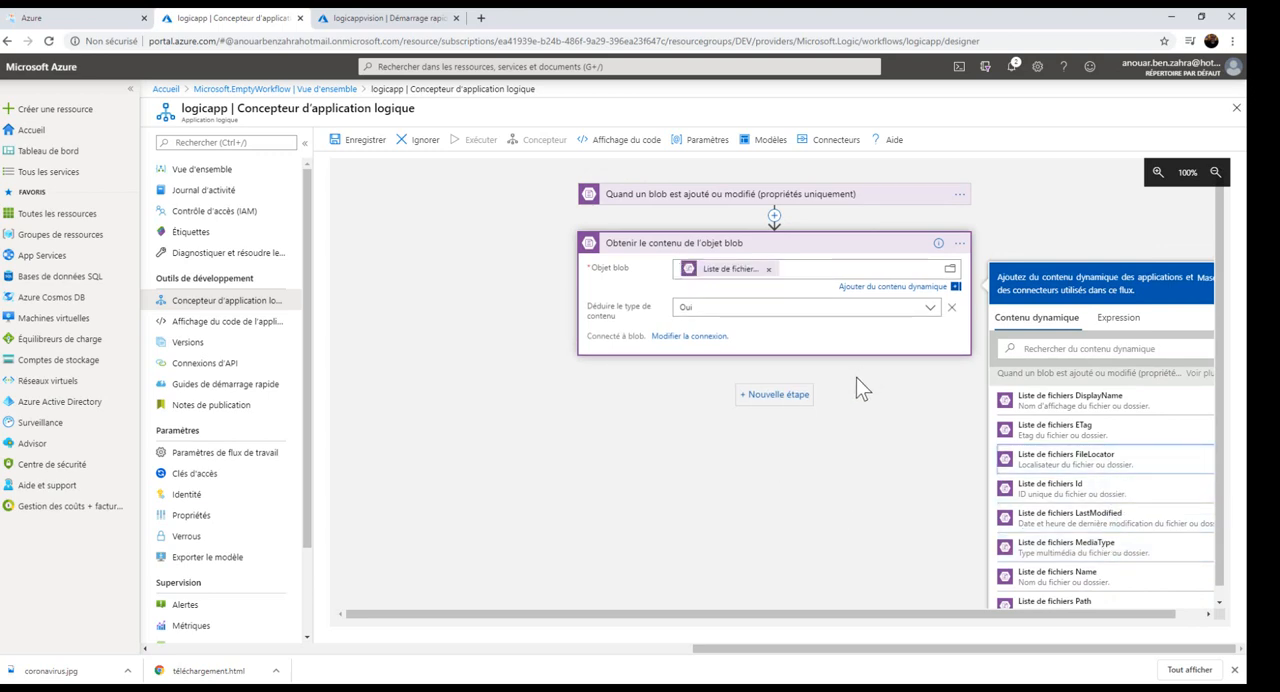
{"action": "left_click", "coordinate": [765, 440]}
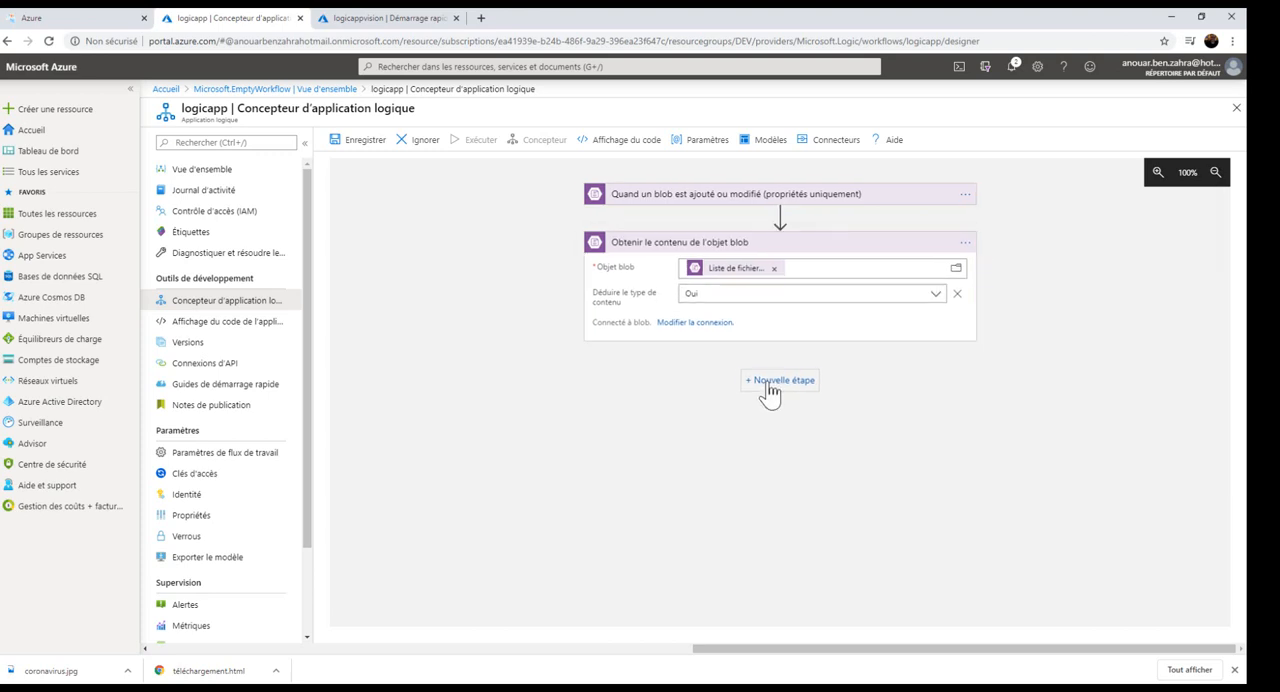
Add the Computer Vision API action Describe Image Content as a new step and set its Image Content to the dynamic content Contenu du fichier.
{"action": "left_click", "coordinate": [768, 388]}
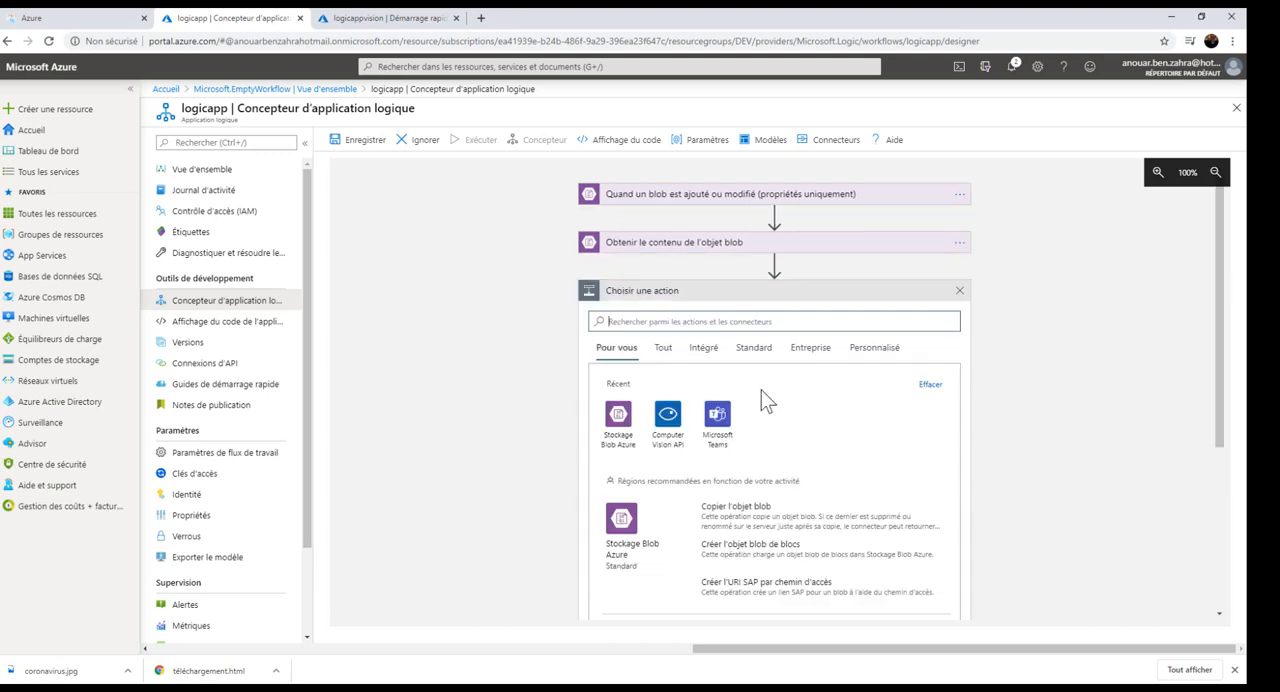
{"action": "left_click", "coordinate": [660, 425]}
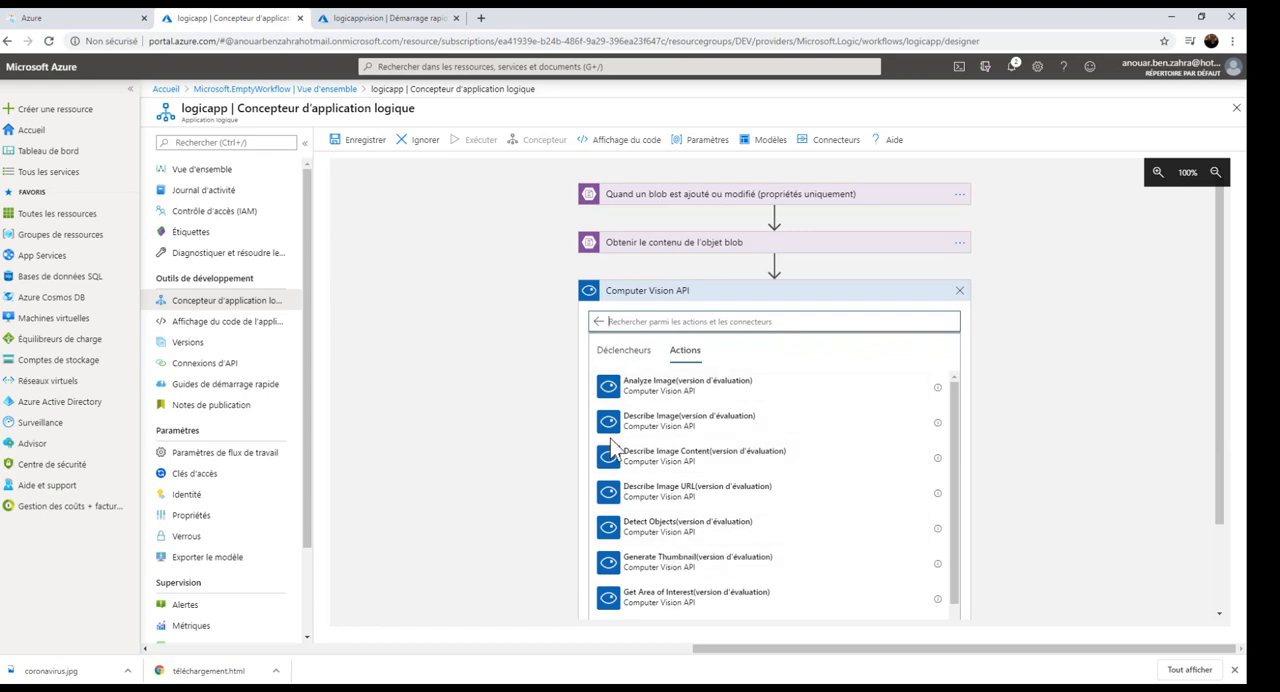
{"action": "left_click", "coordinate": [654, 461]}
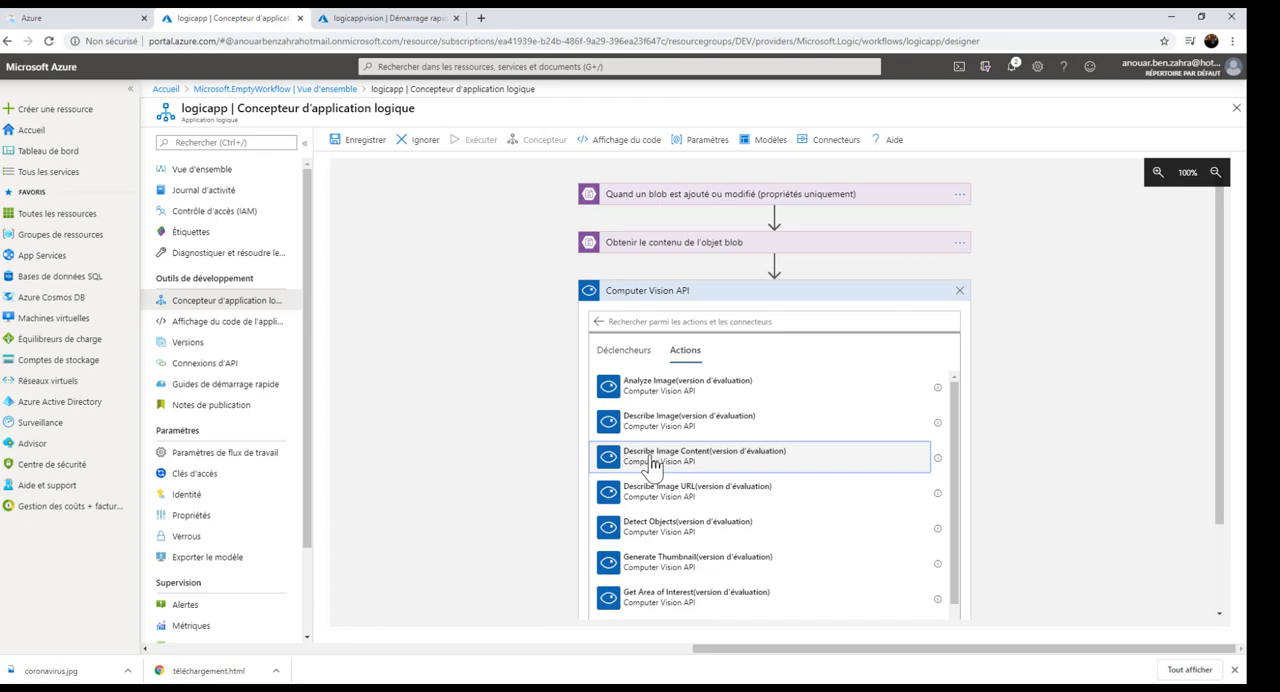
{"action": "left_click", "coordinate": [654, 461]}
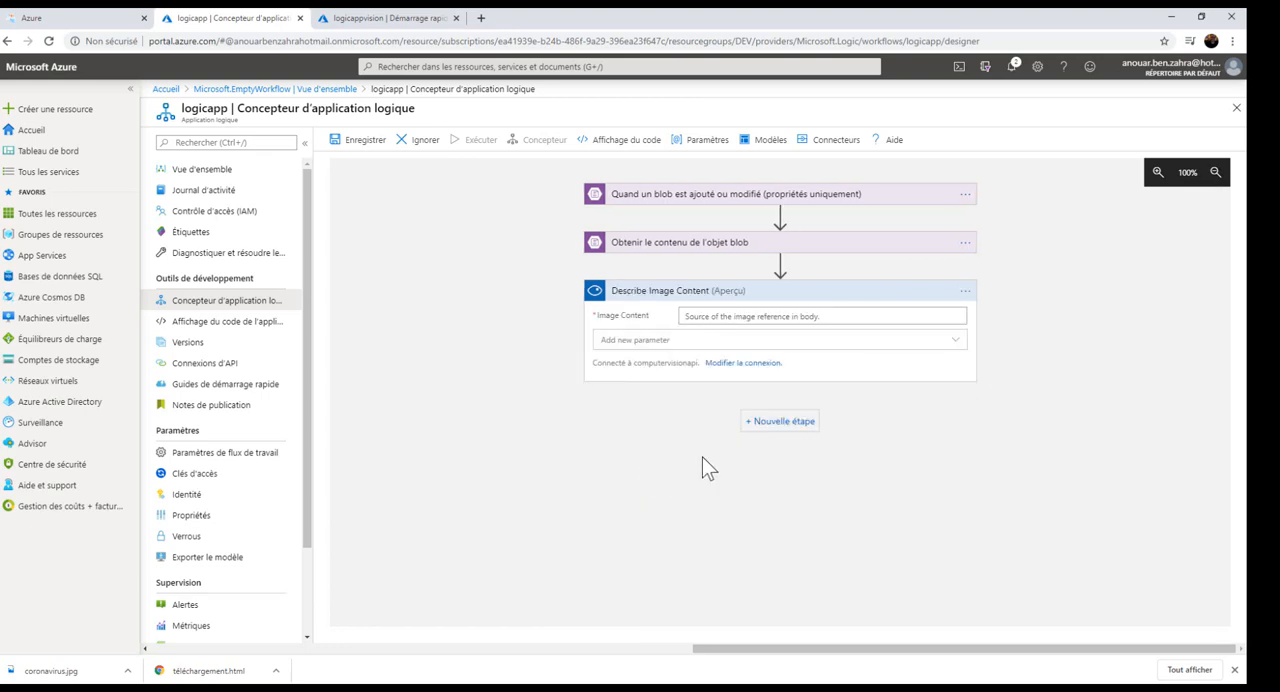
{"action": "left_click", "coordinate": [886, 316]}
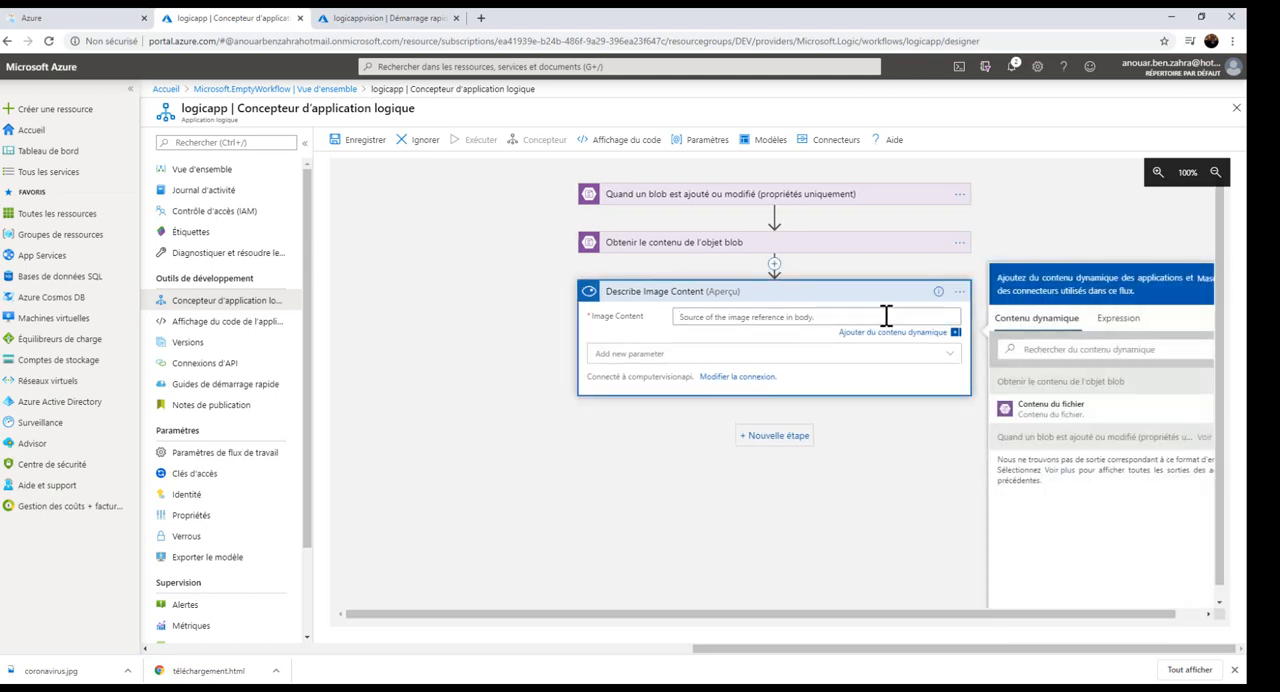
{"action": "left_click", "coordinate": [1072, 418]}
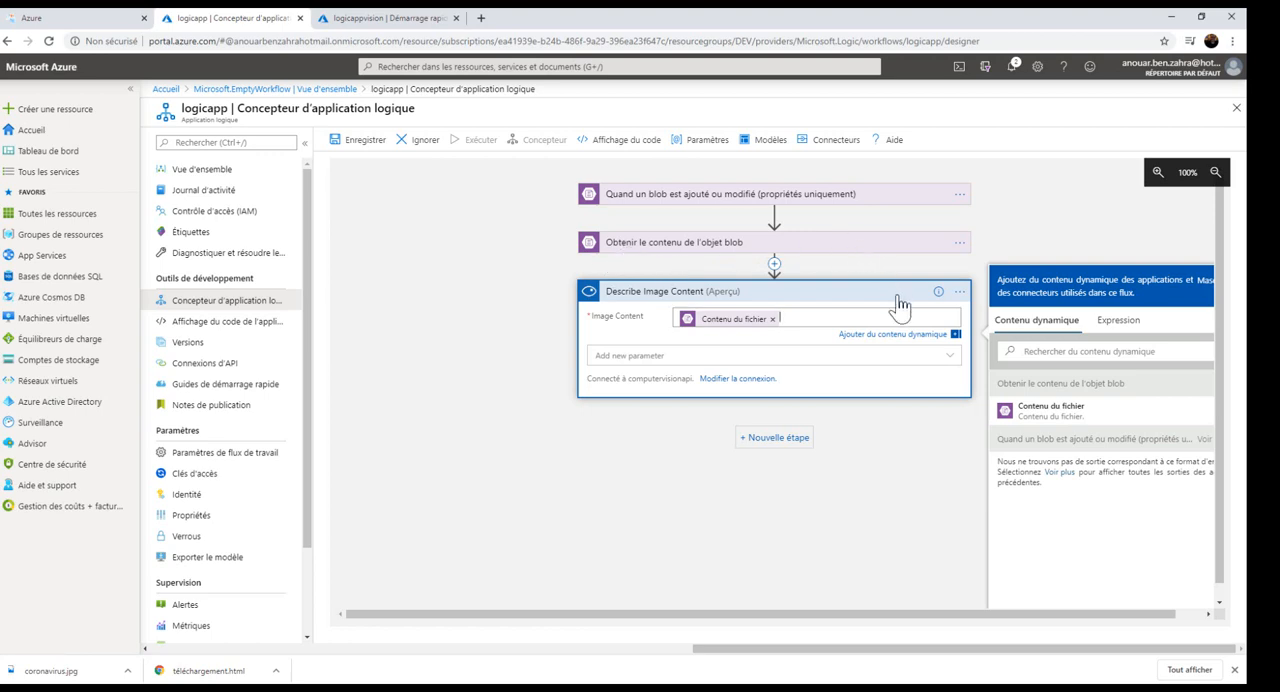
Open the form for a new Computer Vision API connection and look up its account key, Key1, on the logicappvision quick start page.
{"action": "left_click", "coordinate": [738, 379]}
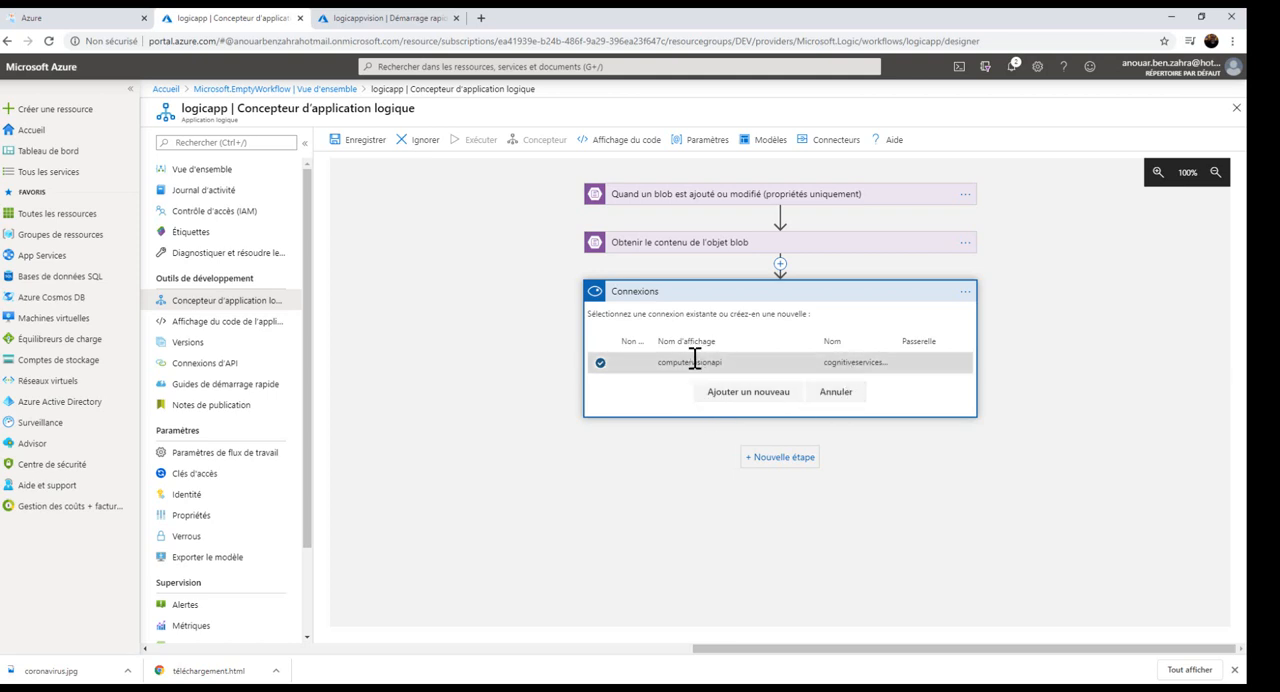
{"action": "left_click", "coordinate": [604, 364]}
{"action": "left_click", "coordinate": [601, 364]}
{"action": "left_click", "coordinate": [770, 400]}
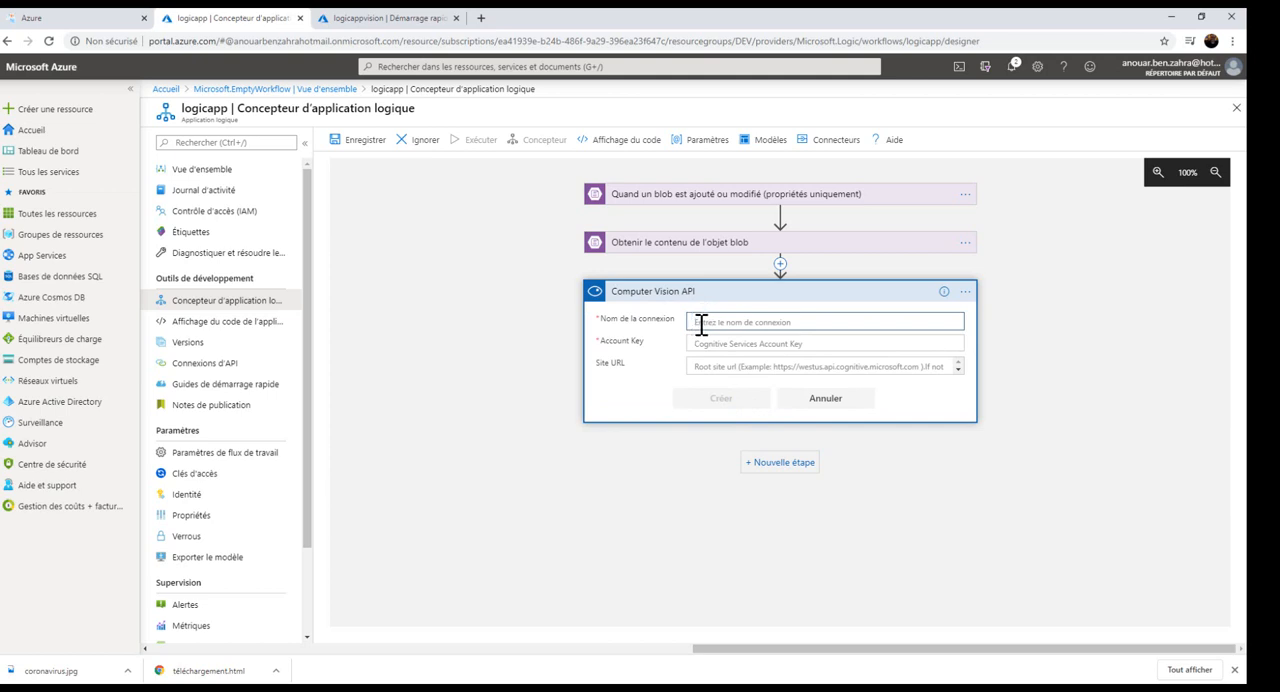
{"action": "left_click", "coordinate": [707, 343]}
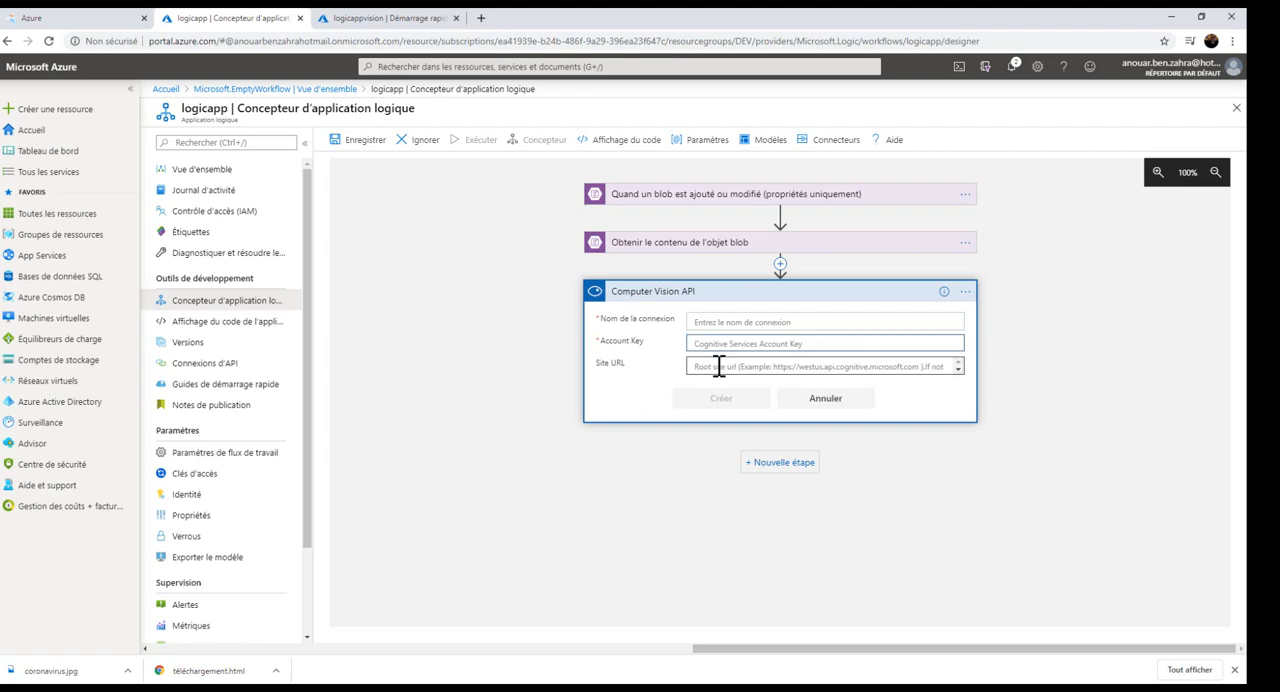
{"action": "left_click", "coordinate": [399, 19]}
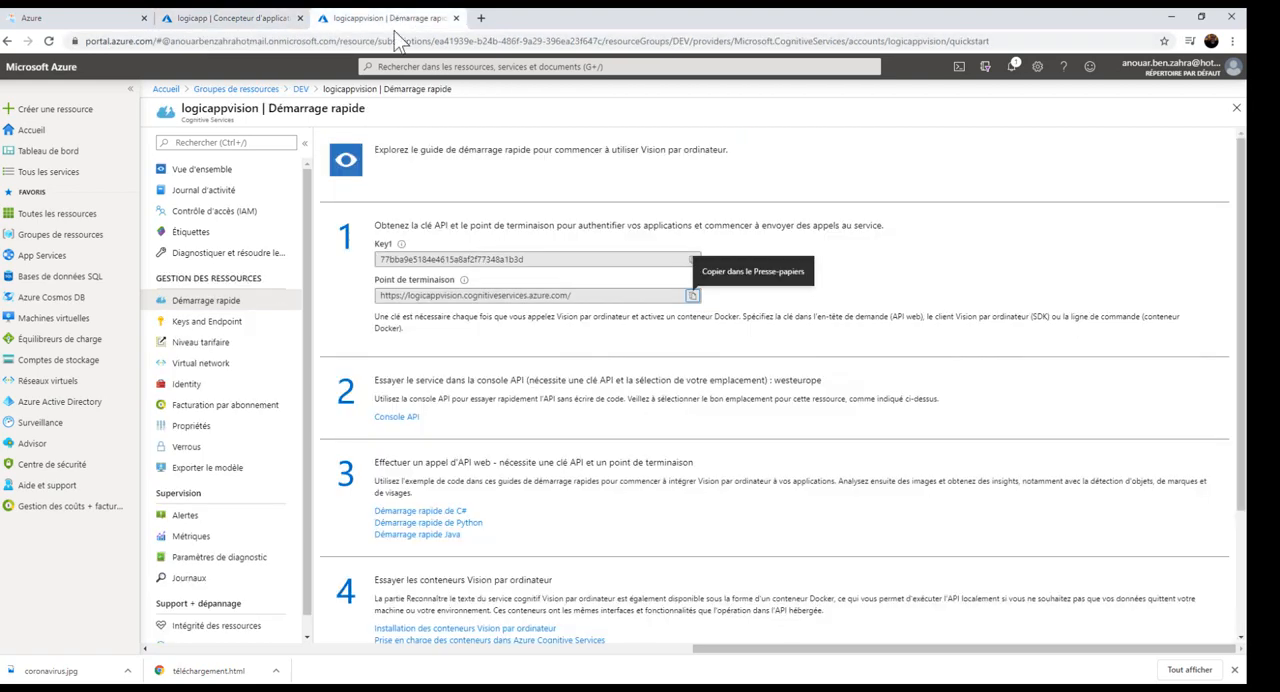
{"action": "left_click_drag", "start_coordinate": [611, 259], "coordinate": [368, 272]}
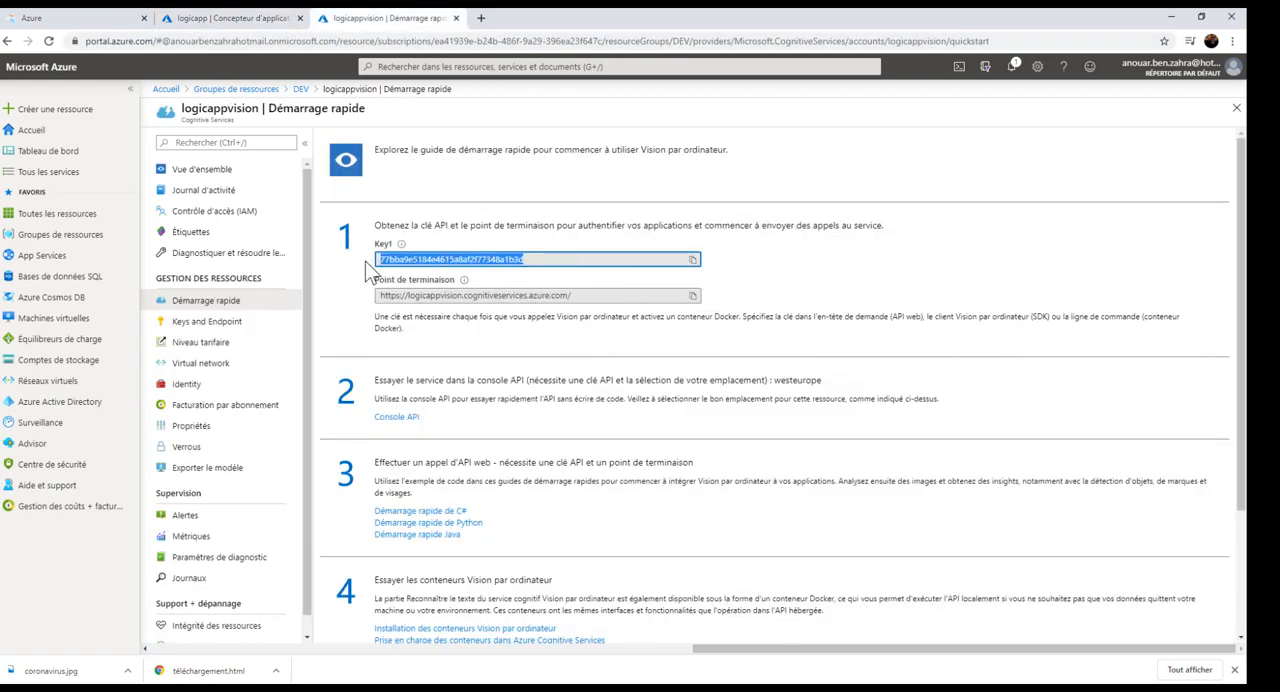
{"action": "left_click", "coordinate": [184, 20]}
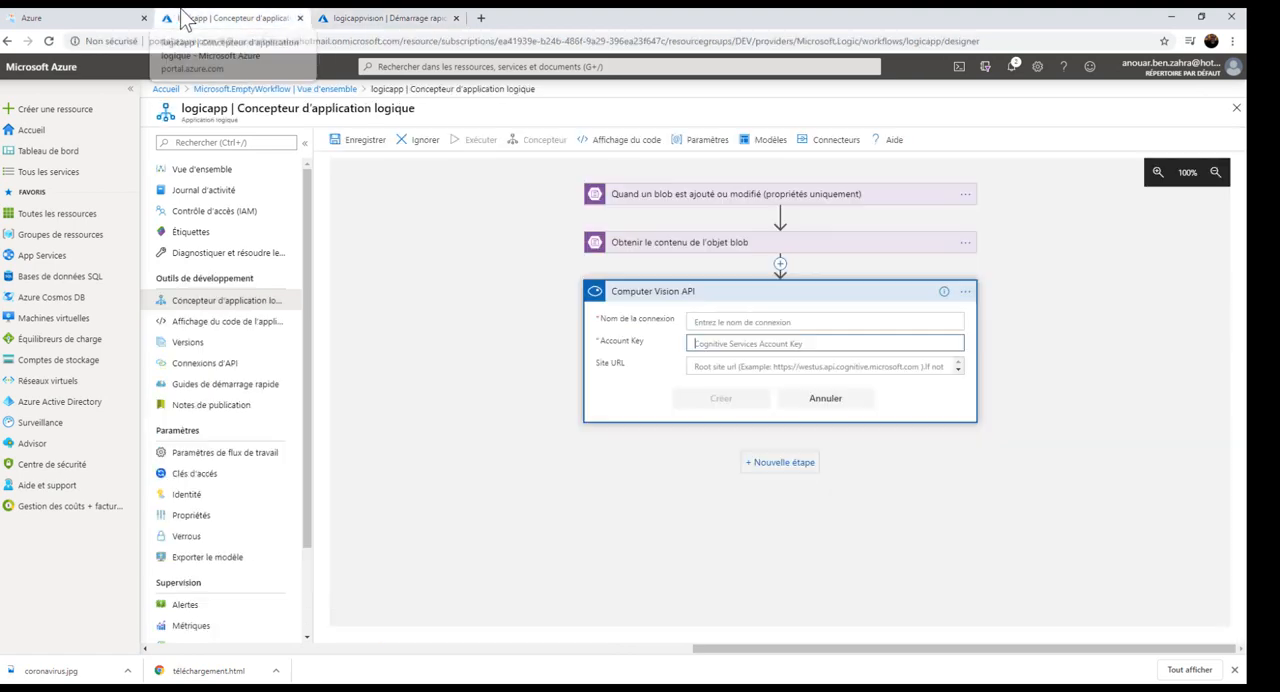
Look up the connection's site URL under Point de terminaison on the logicappvision quick start page, and cancel the new connection.
{"action": "left_click", "coordinate": [724, 368]}
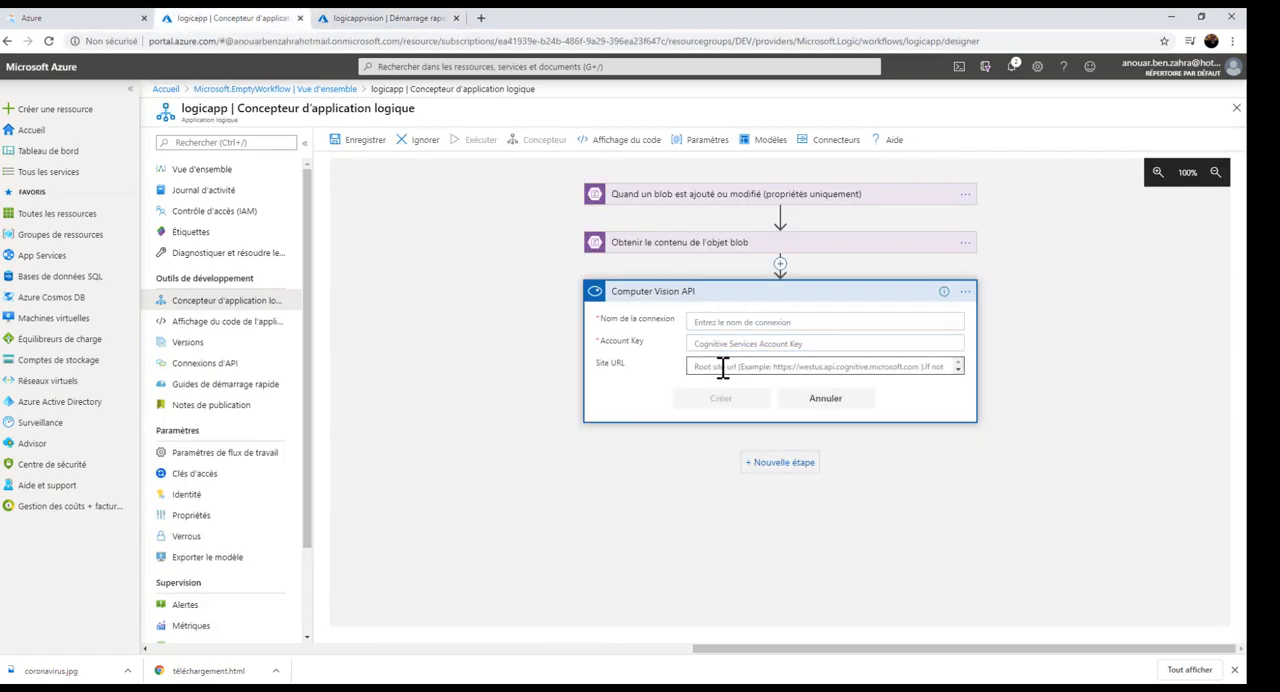
{"action": "left_click", "coordinate": [437, 19]}
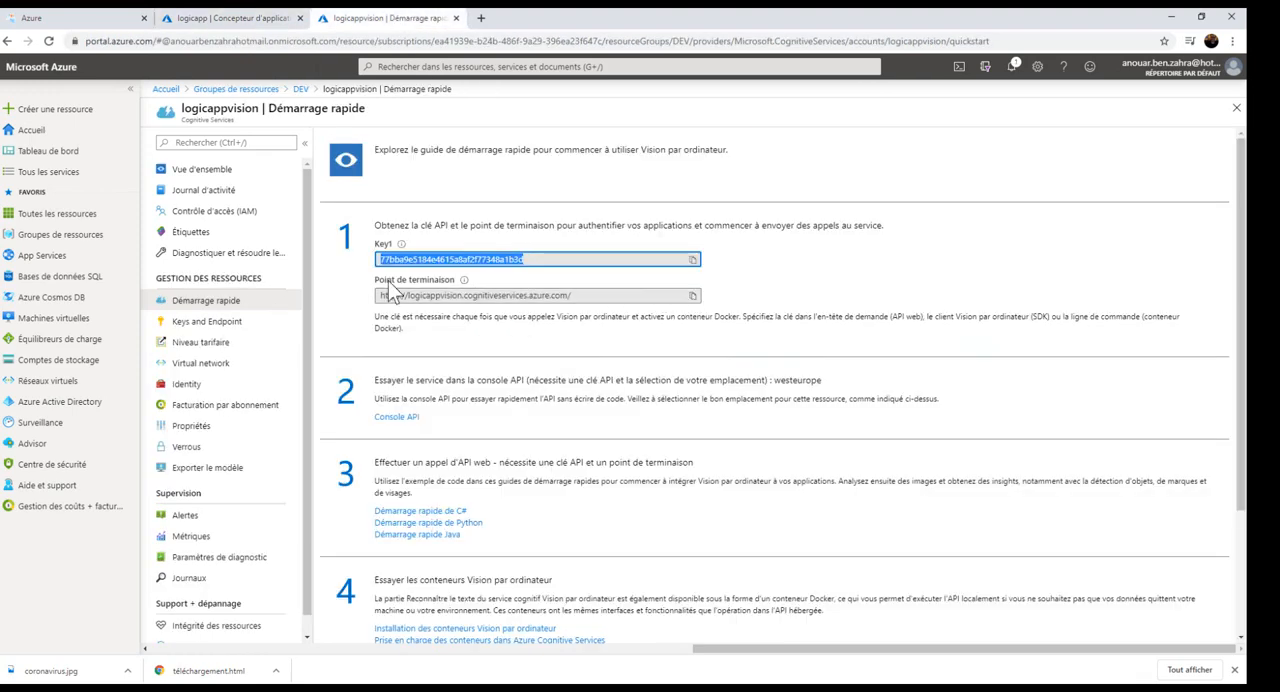
{"action": "left_click_drag", "start_coordinate": [376, 284], "coordinate": [464, 281]}
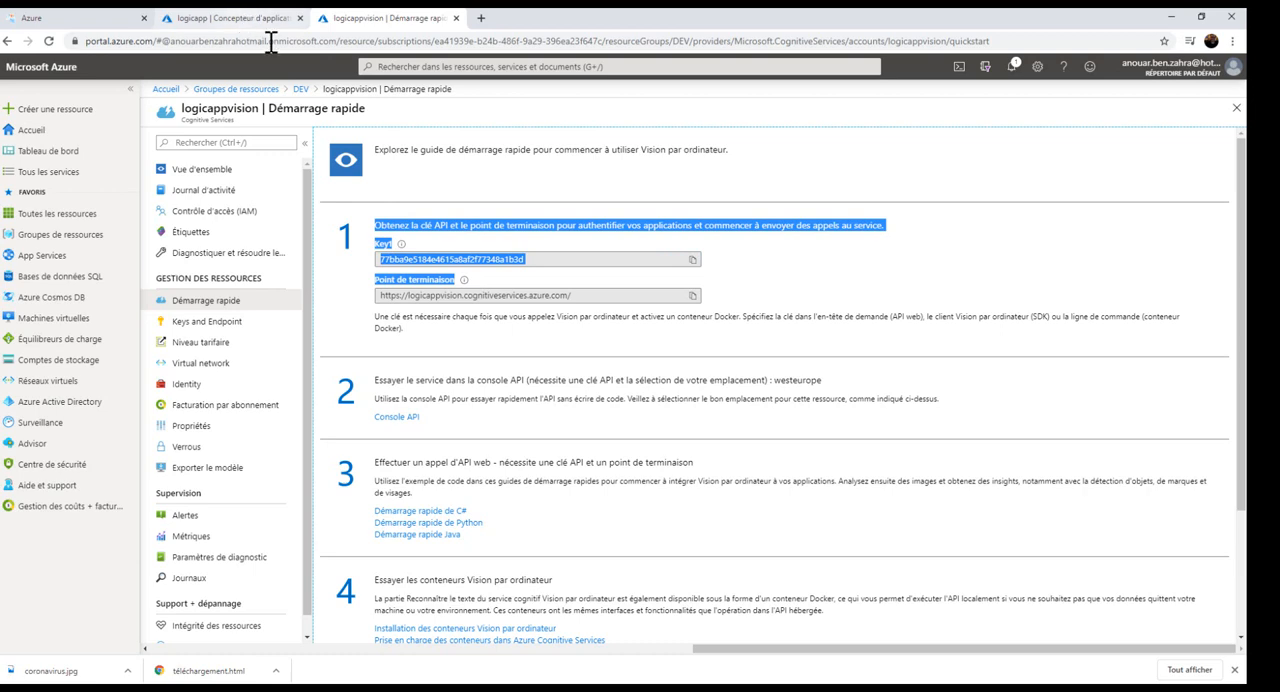
{"action": "left_click", "coordinate": [227, 19]}
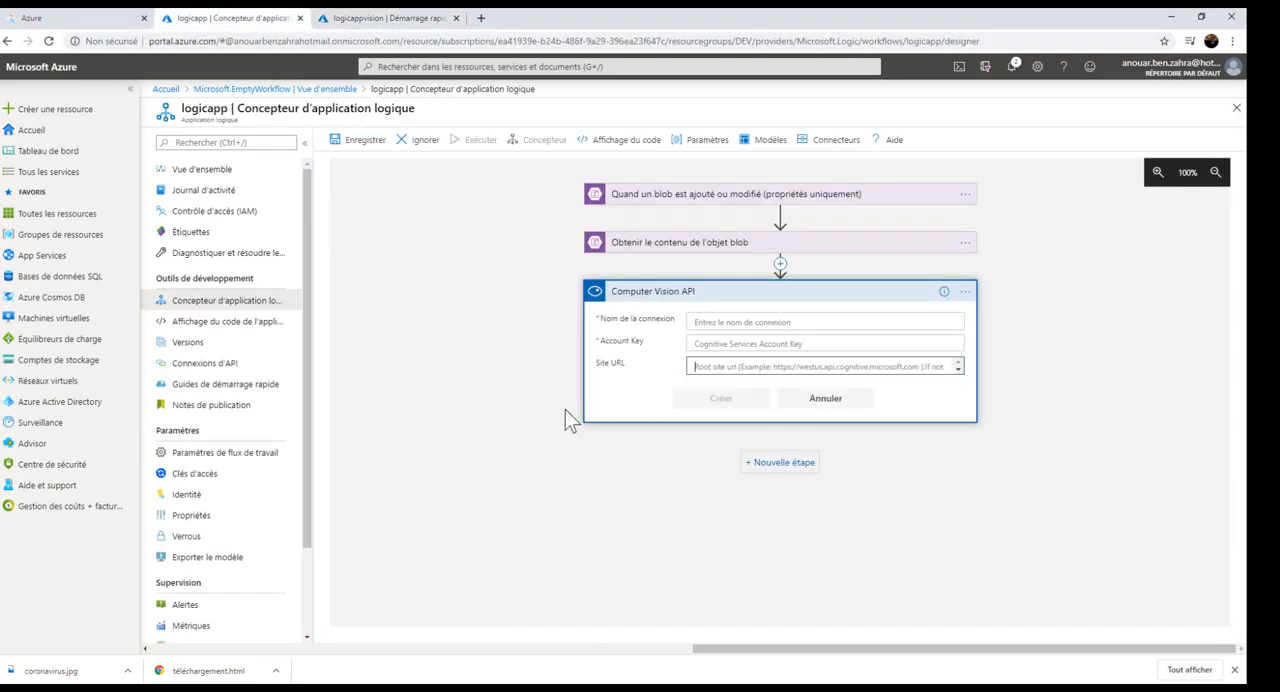
{"action": "left_click", "coordinate": [825, 398]}
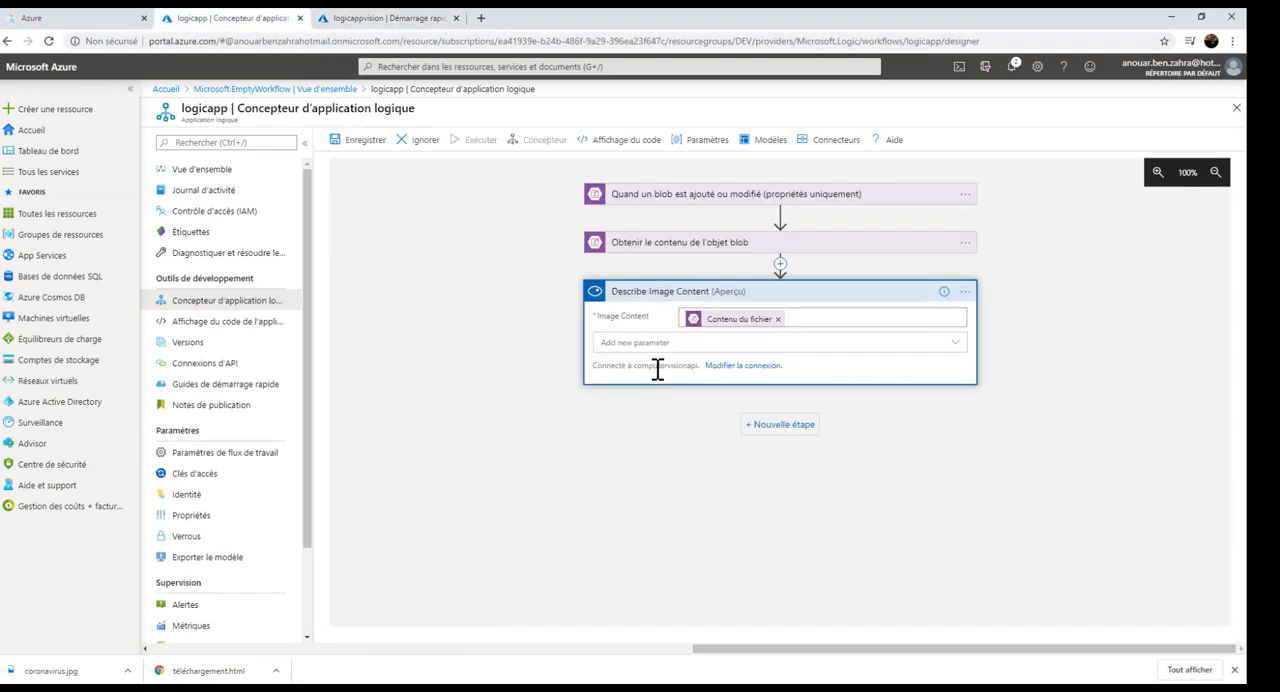
Add the Microsoft Teams action Poster un message (V3) as a new step after Describe Image Content.
{"action": "left_click", "coordinate": [762, 428]}
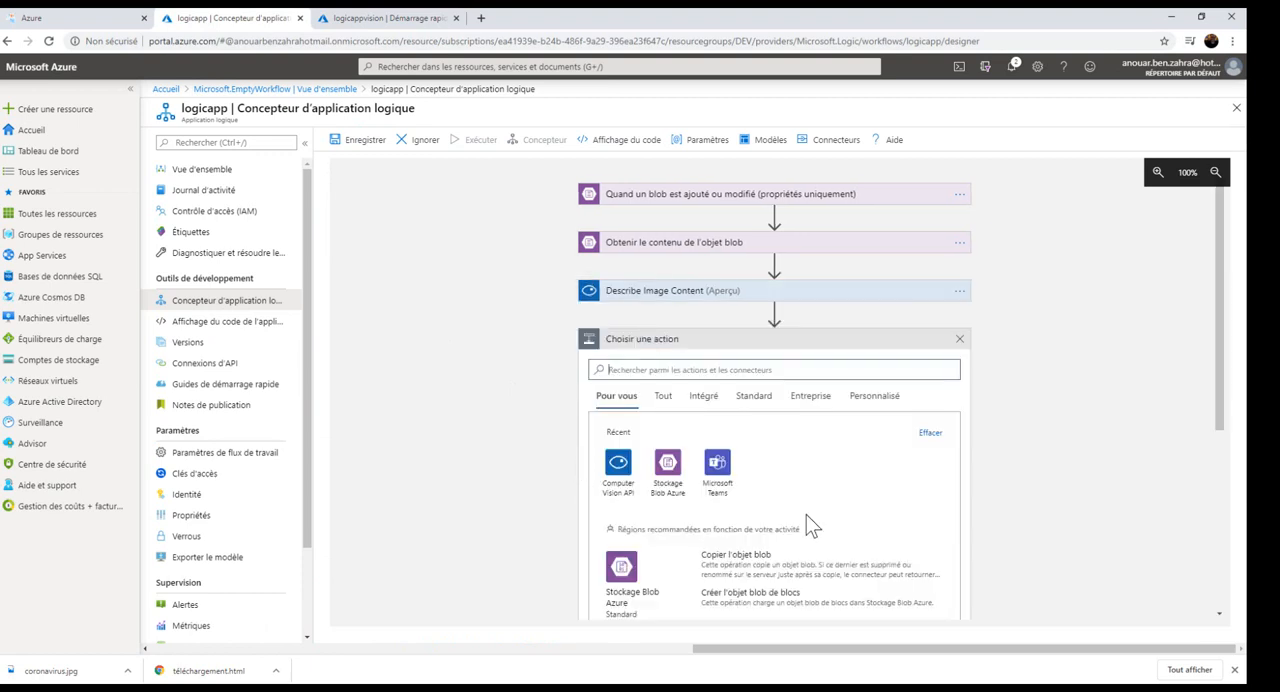
{"action": "scroll", "coordinate": [810, 527], "scroll_direction": "down", "scroll_amount": 1}
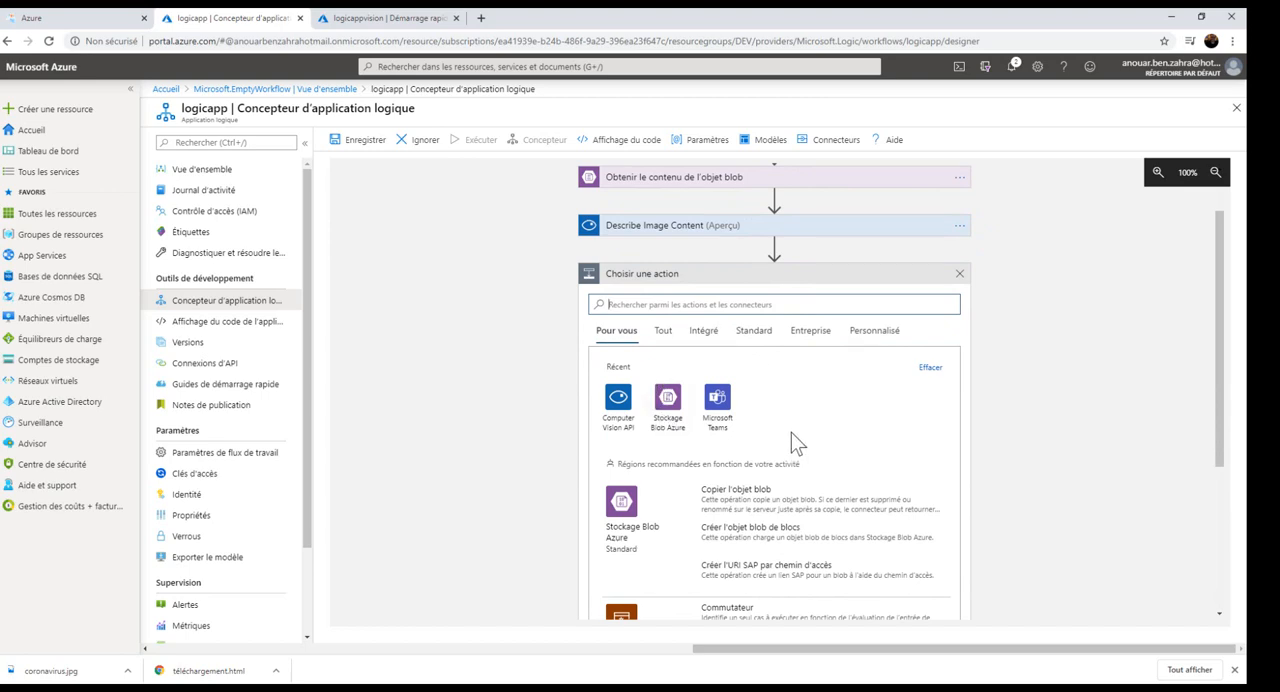
{"action": "left_click", "coordinate": [718, 400]}
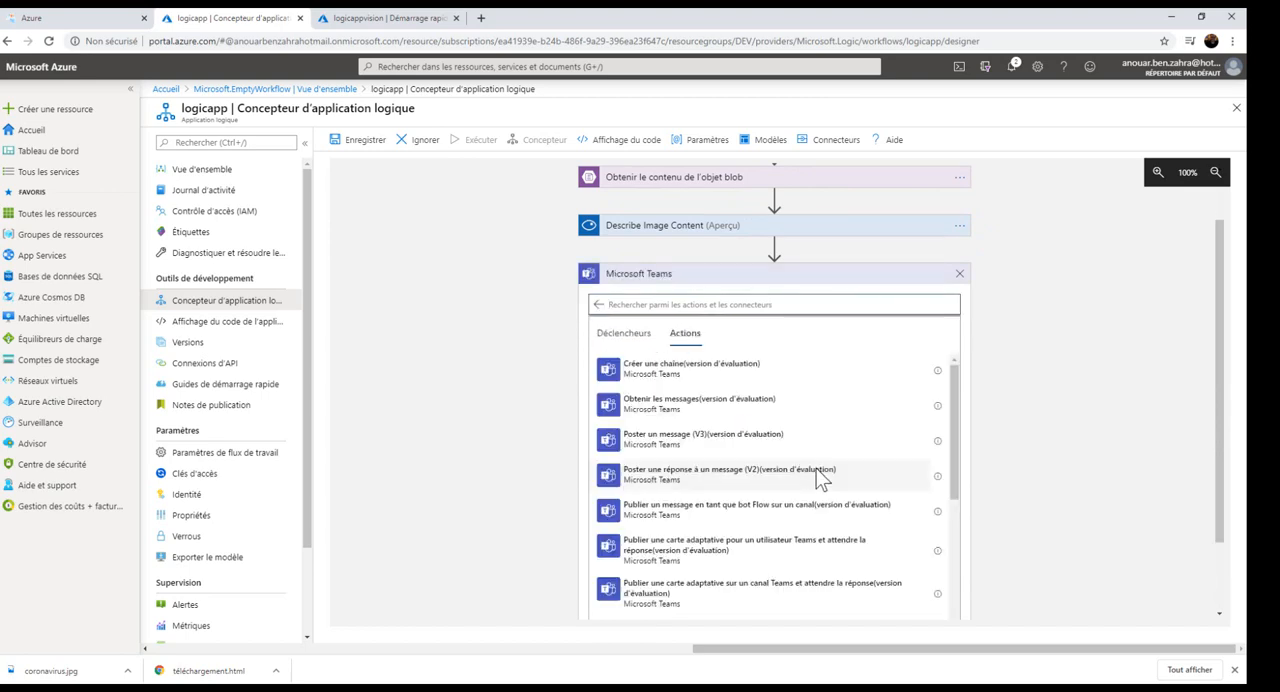
{"action": "scroll", "coordinate": [773, 478], "scroll_direction": "down", "scroll_amount": 5}
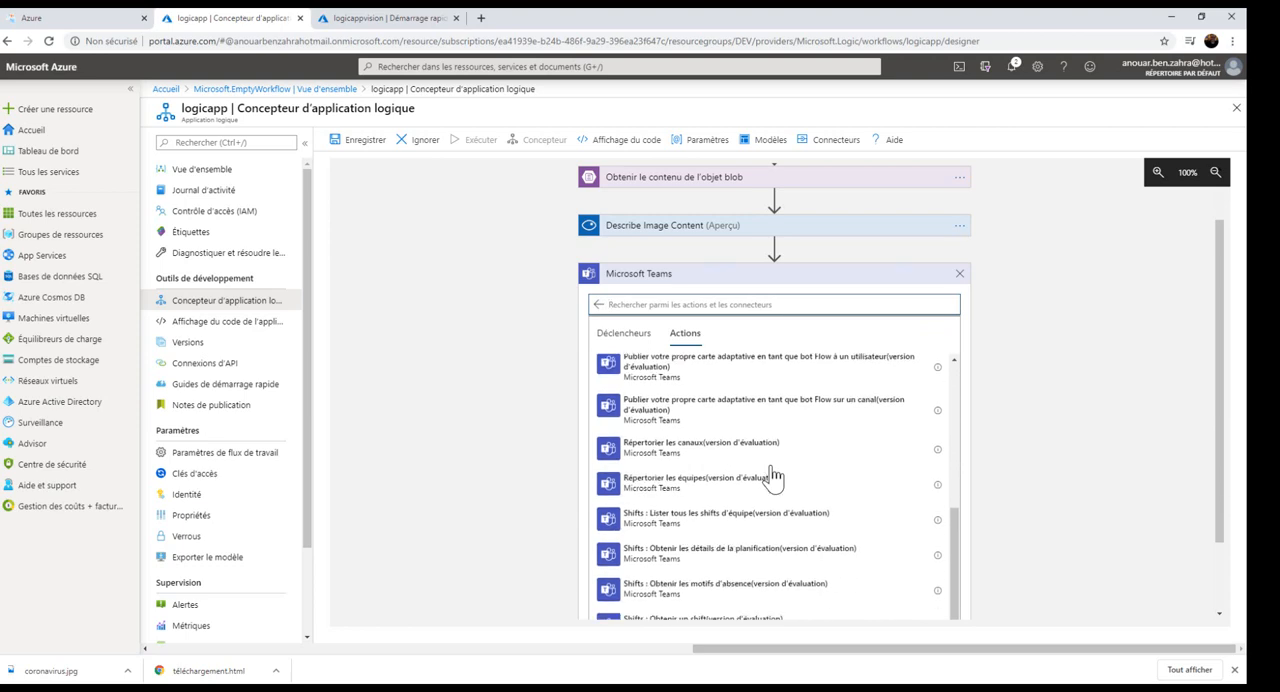
{"action": "scroll", "coordinate": [773, 478], "scroll_direction": "down", "scroll_amount": 3}
{"action": "scroll", "coordinate": [767, 490], "scroll_direction": "up", "scroll_amount": 5}
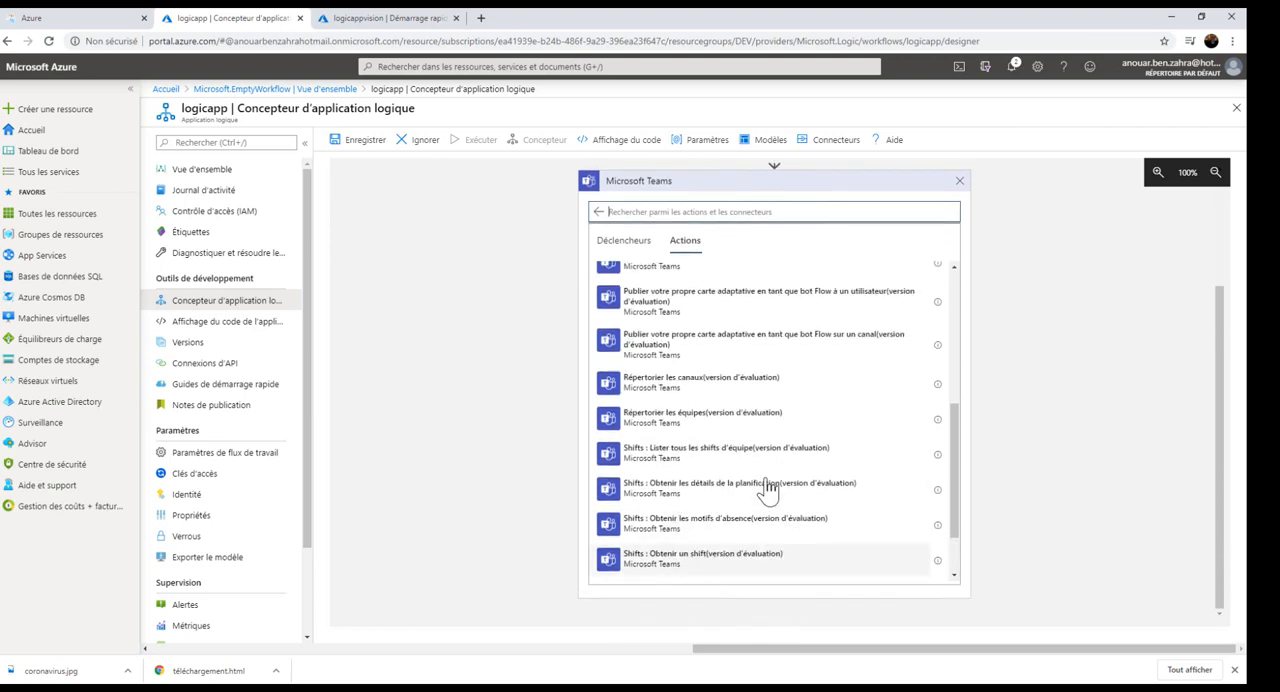
{"action": "scroll", "coordinate": [767, 490], "scroll_direction": "up", "scroll_amount": 5}
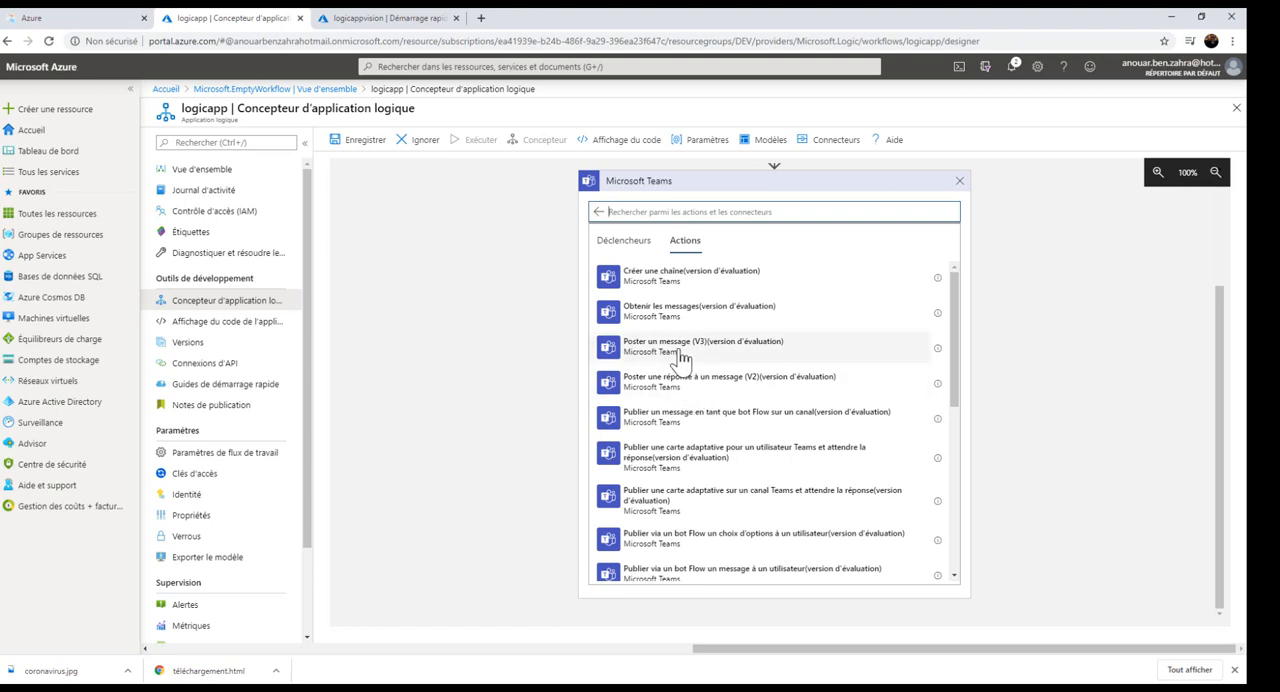
{"action": "left_click", "coordinate": [680, 358]}
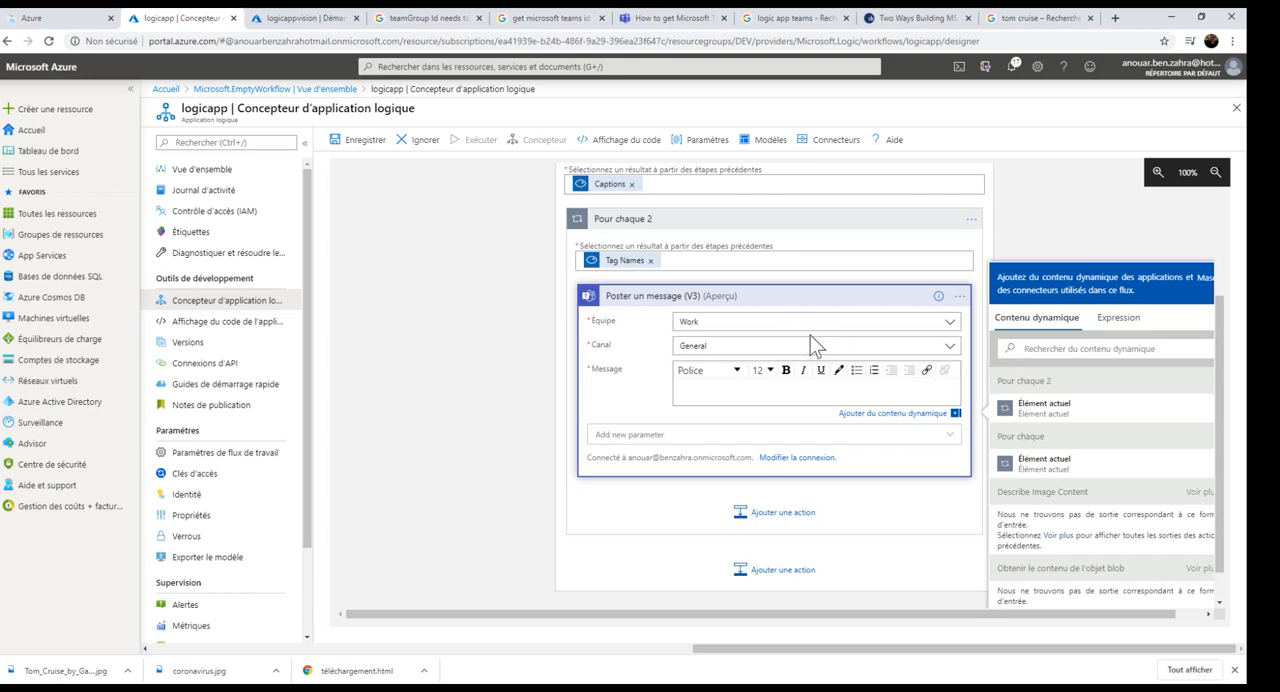
Check the message action's team choices and examine the matching Work team and its Général channel in Microsoft Teams.
{"action": "left_click", "coordinate": [948, 328]}
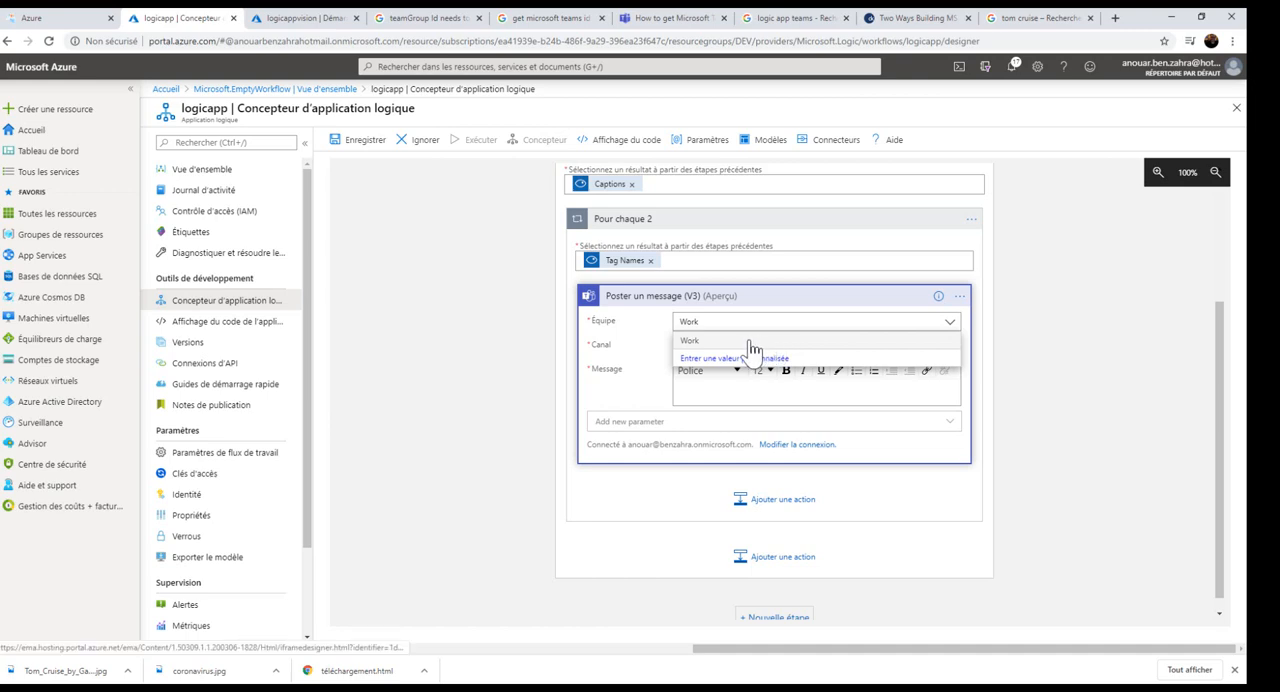
{"action": "left_click", "coordinate": [516, 330]}
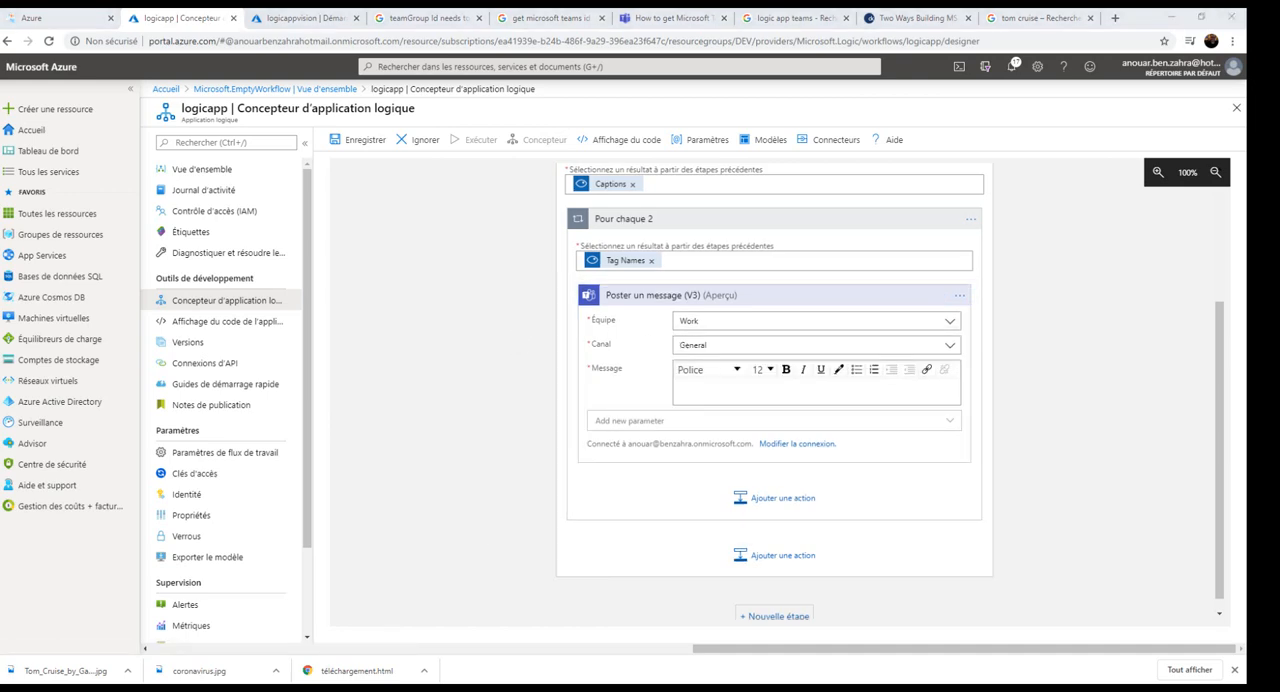
{"action": "left_click_drag", "start_coordinate": [1250, 592], "coordinate": [953, 144]}
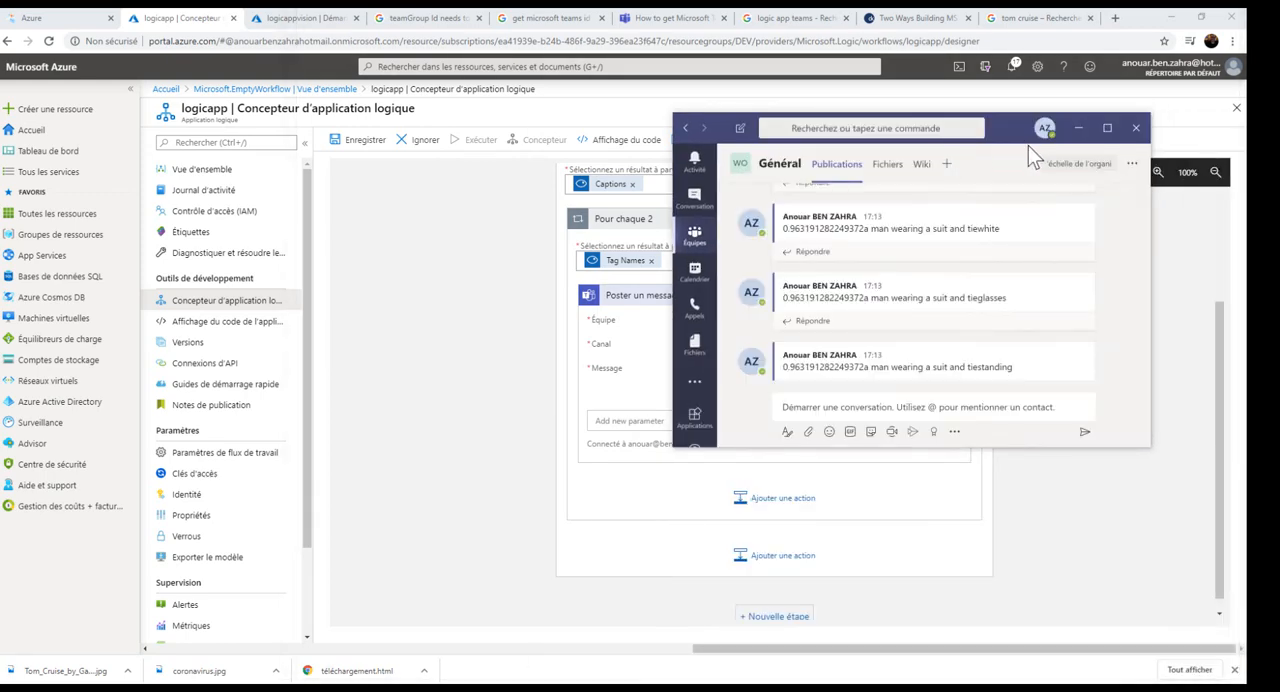
{"action": "double_click", "coordinate": [1012, 134]}
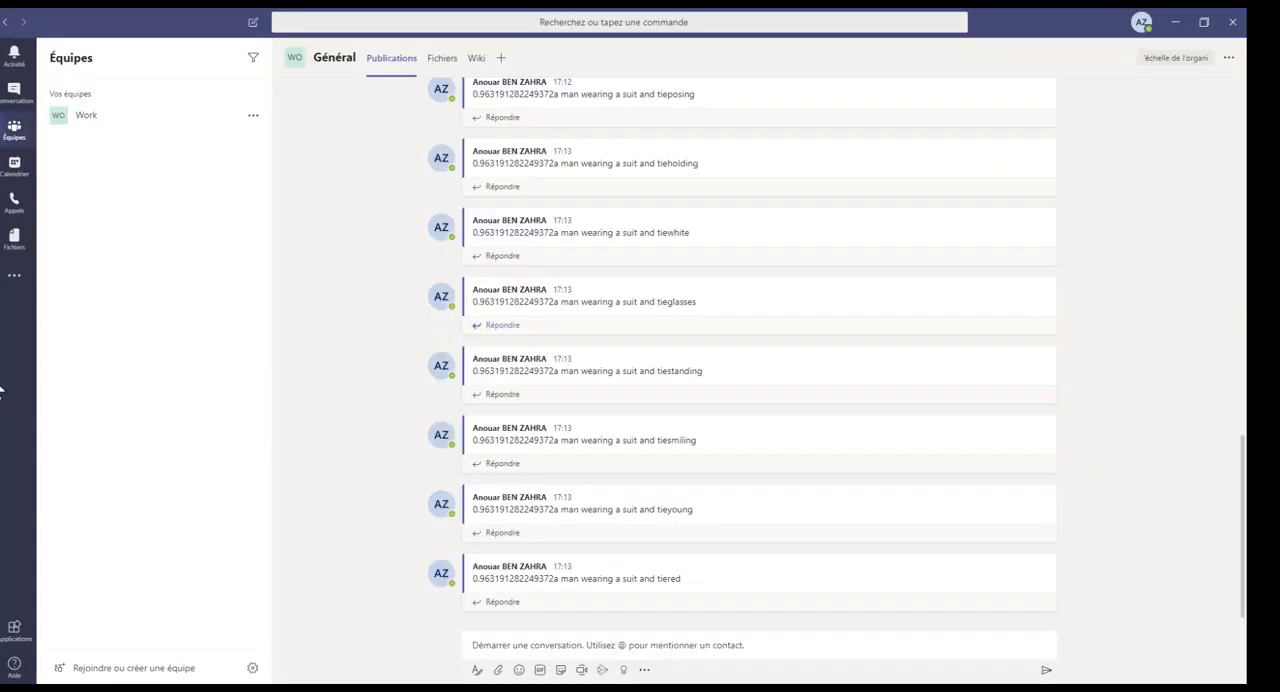
{"action": "left_click", "coordinate": [86, 118]}
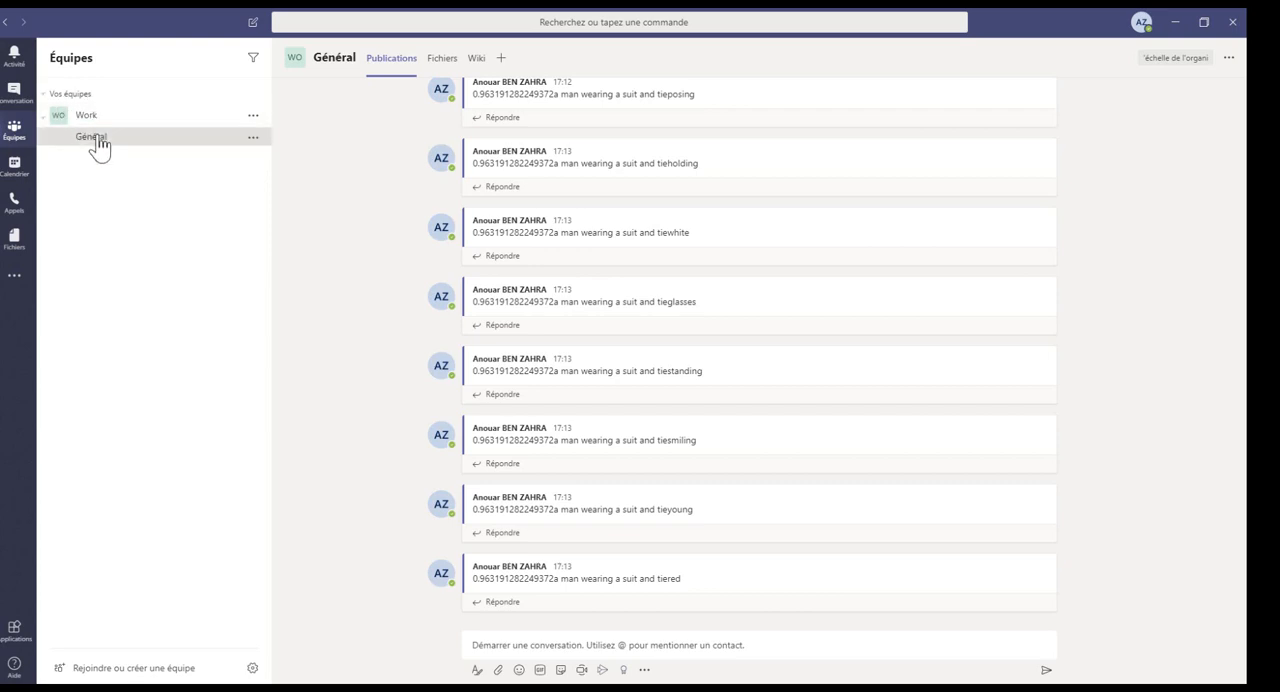
{"action": "left_click", "coordinate": [1175, 21]}
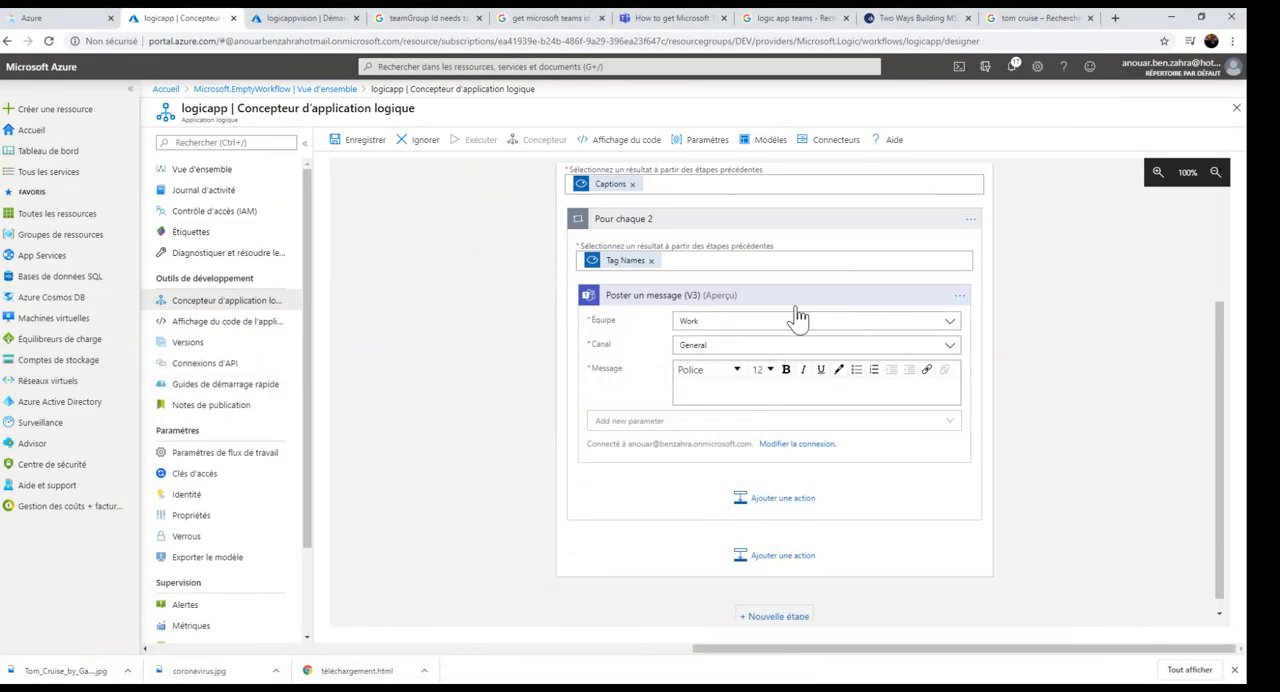
Enter "L'analyse de l'image est :" in bold as the message text of the Teams action.
{"action": "left_click", "coordinate": [697, 344]}
{"action": "left_click", "coordinate": [686, 393]}
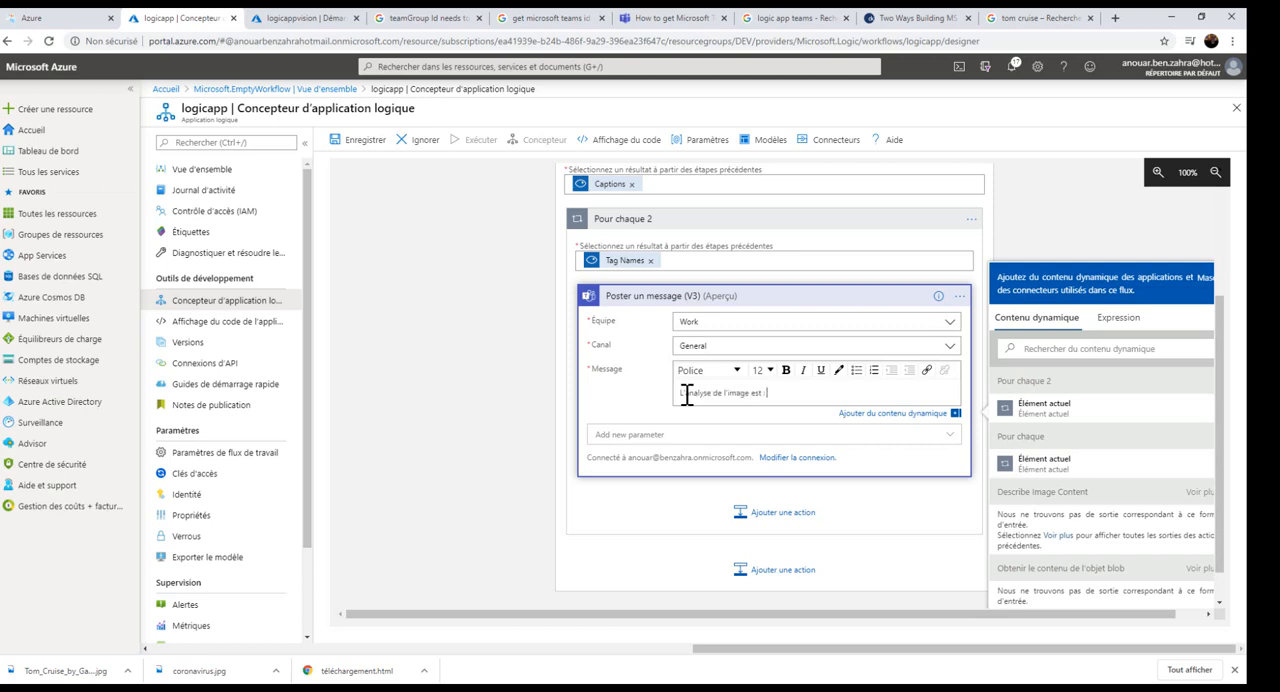
{"action": "left_click_drag", "start_coordinate": [780, 397], "coordinate": [687, 395]}
{"action": "left_click", "coordinate": [786, 370]}
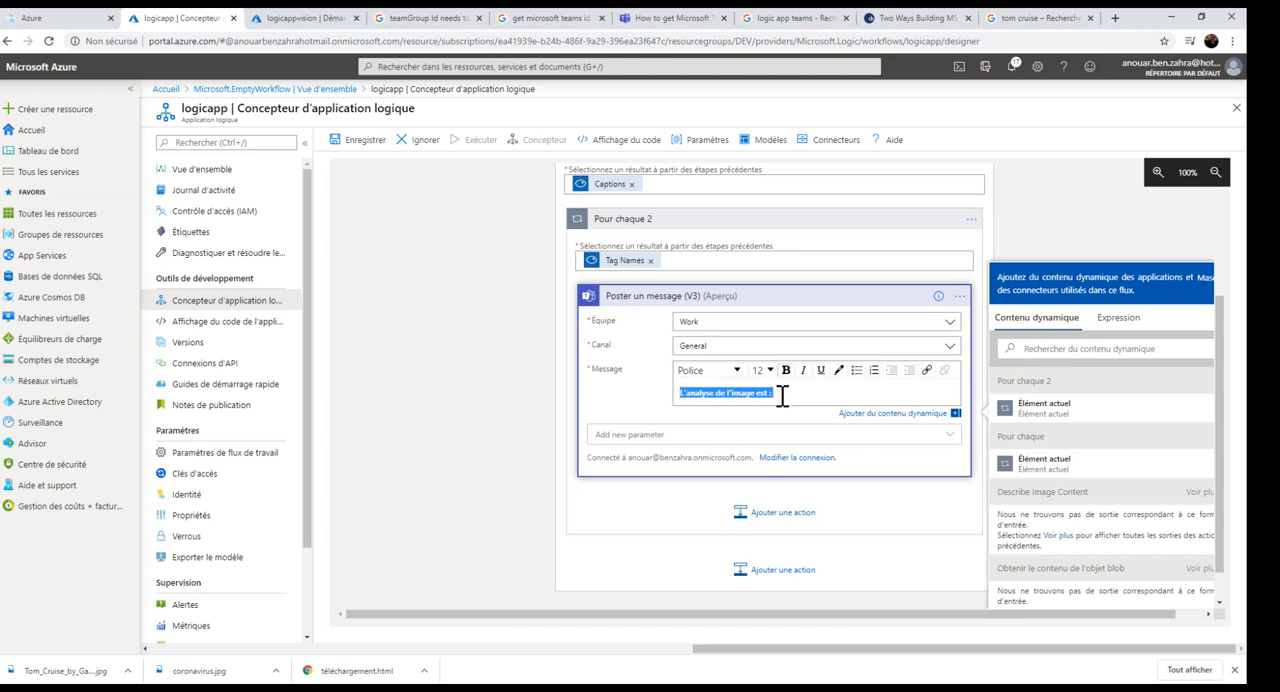
{"action": "left_click", "coordinate": [801, 397]}
Append the dynamic contents Captions Caption Text and Captions Caption Confidence Score to the Teams message.
{"action": "left_click", "coordinate": [1100, 349]}
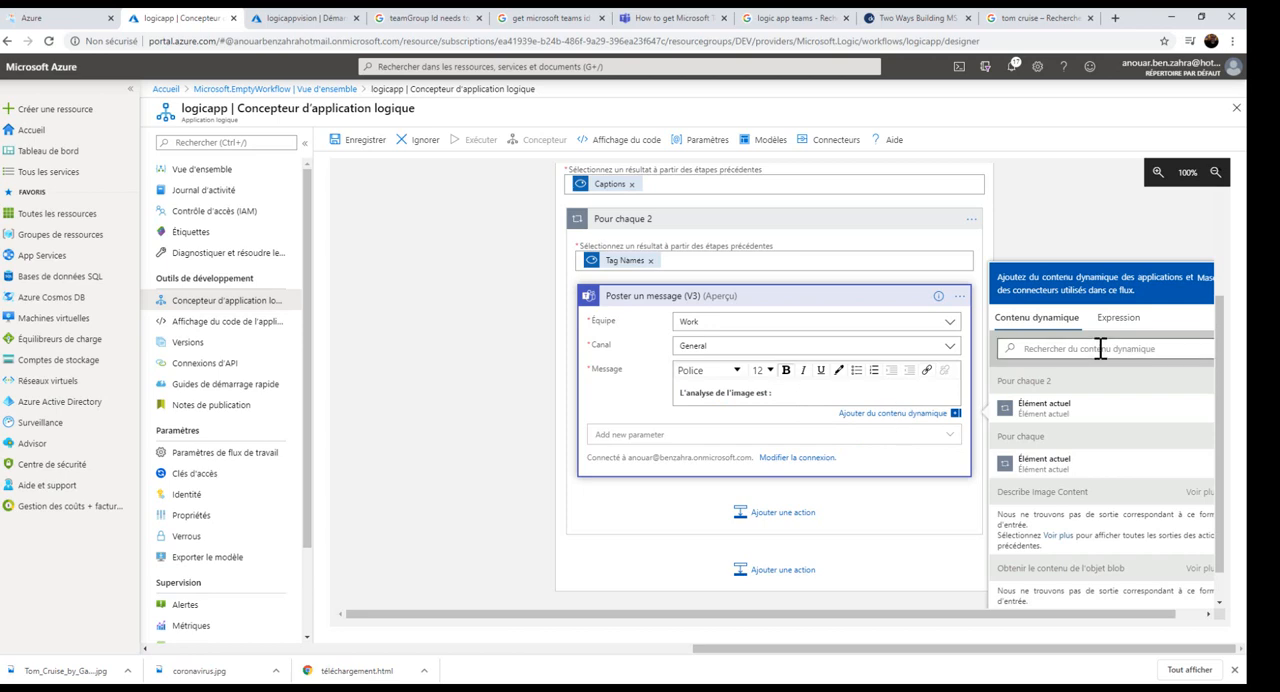
{"action": "scroll", "coordinate": [1020, 455], "scroll_direction": "down", "scroll_amount": 1}
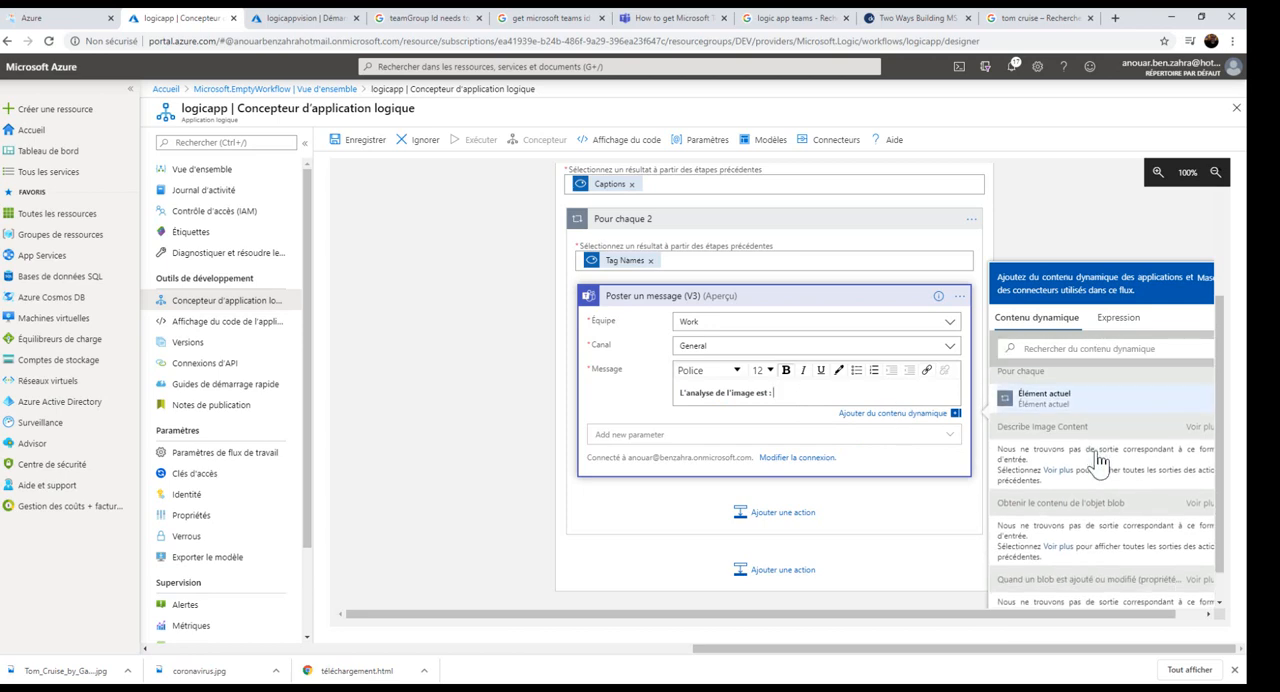
{"action": "scroll", "coordinate": [1091, 449], "scroll_direction": "up", "scroll_amount": 1}
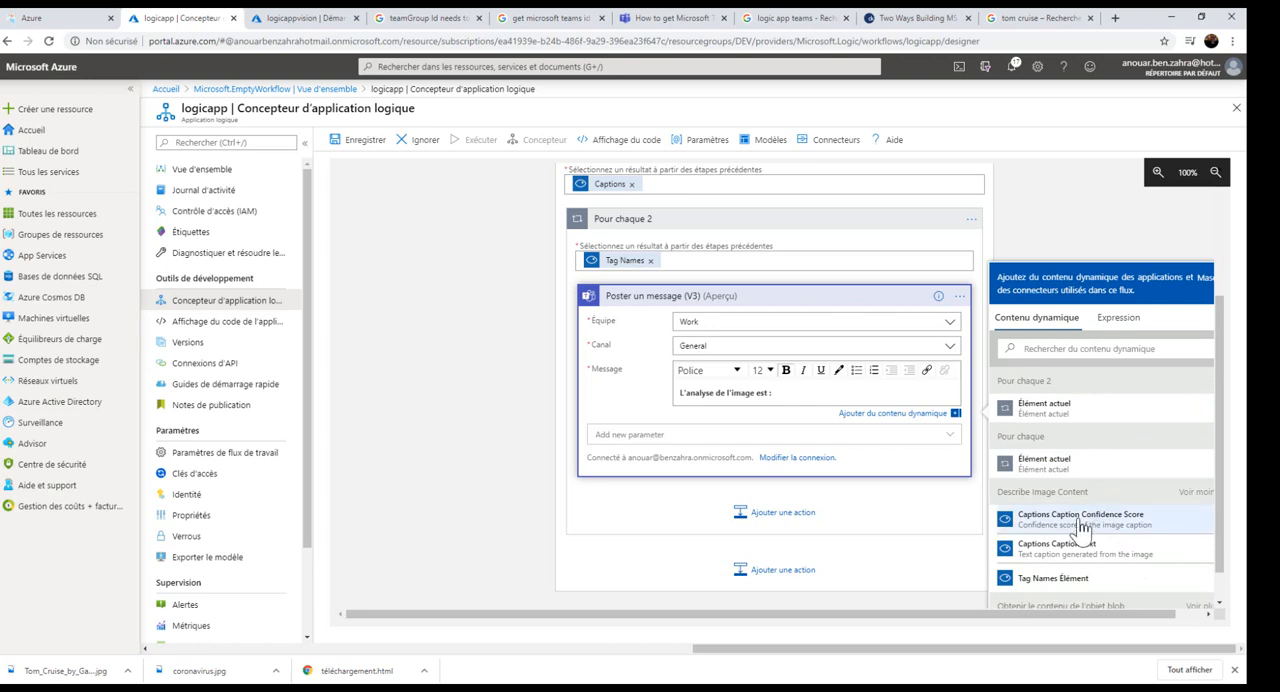
{"action": "left_click", "coordinate": [1060, 548]}
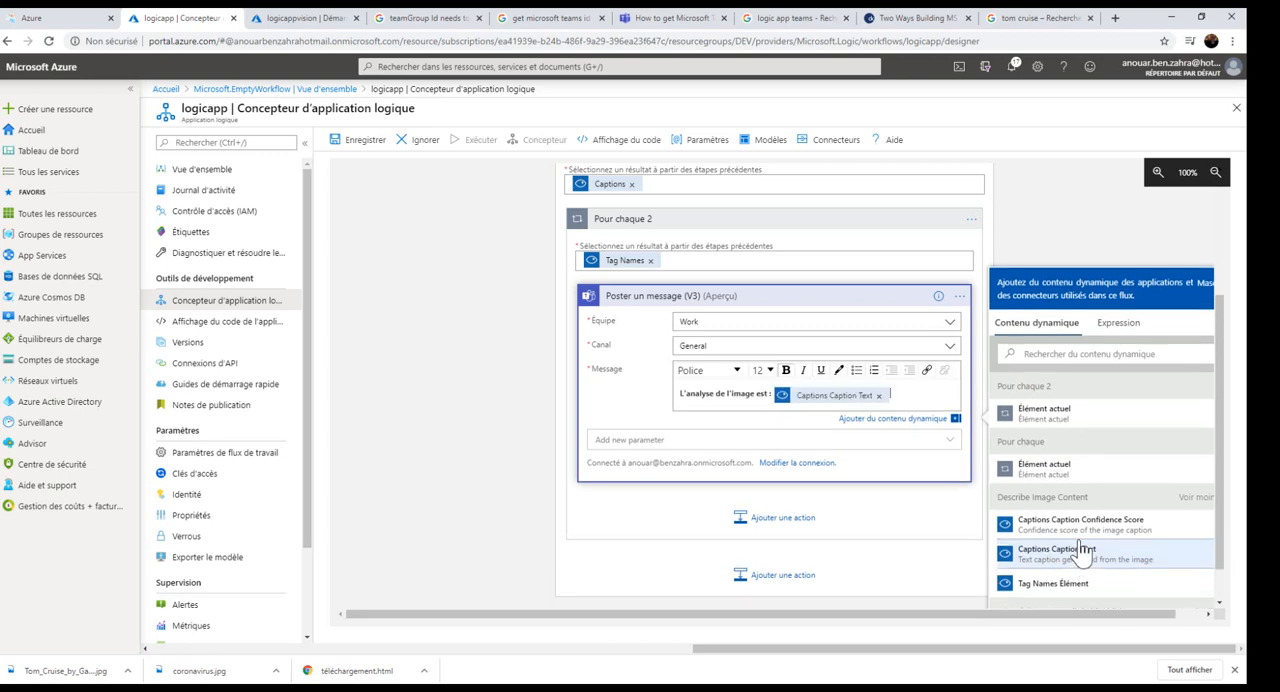
{"action": "left_click", "coordinate": [1071, 520]}
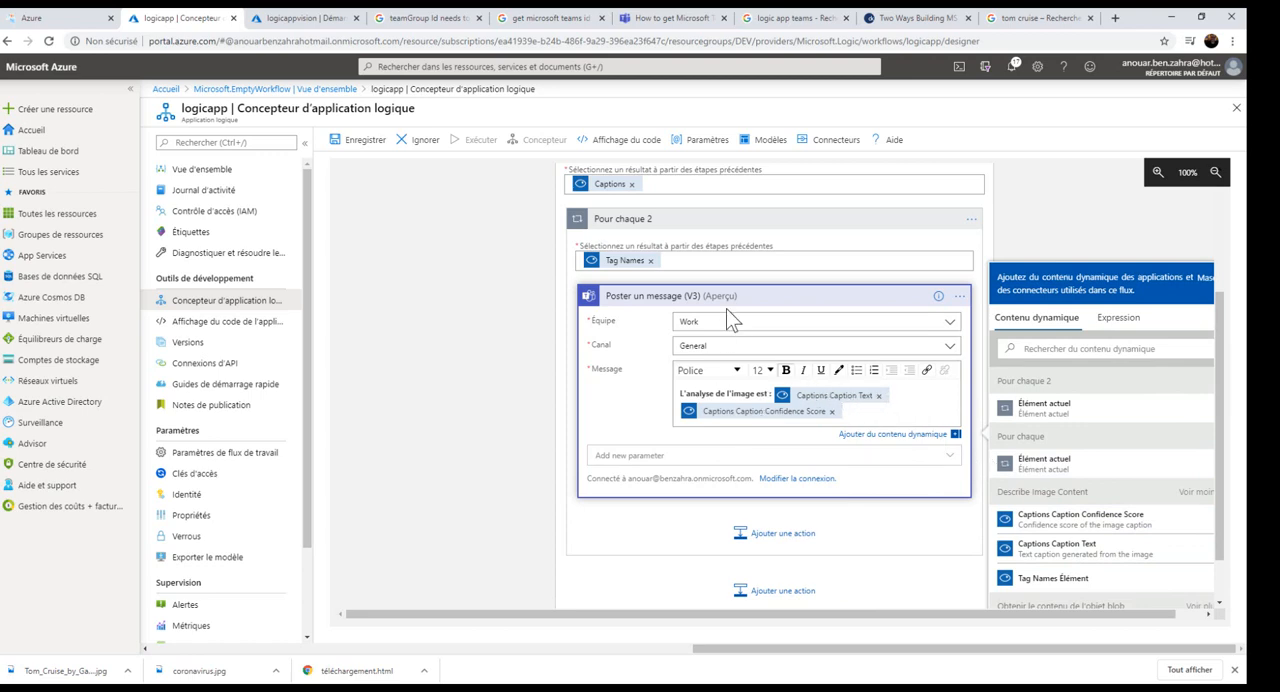
Save the logic app and run it.
{"action": "left_click", "coordinate": [383, 143]}
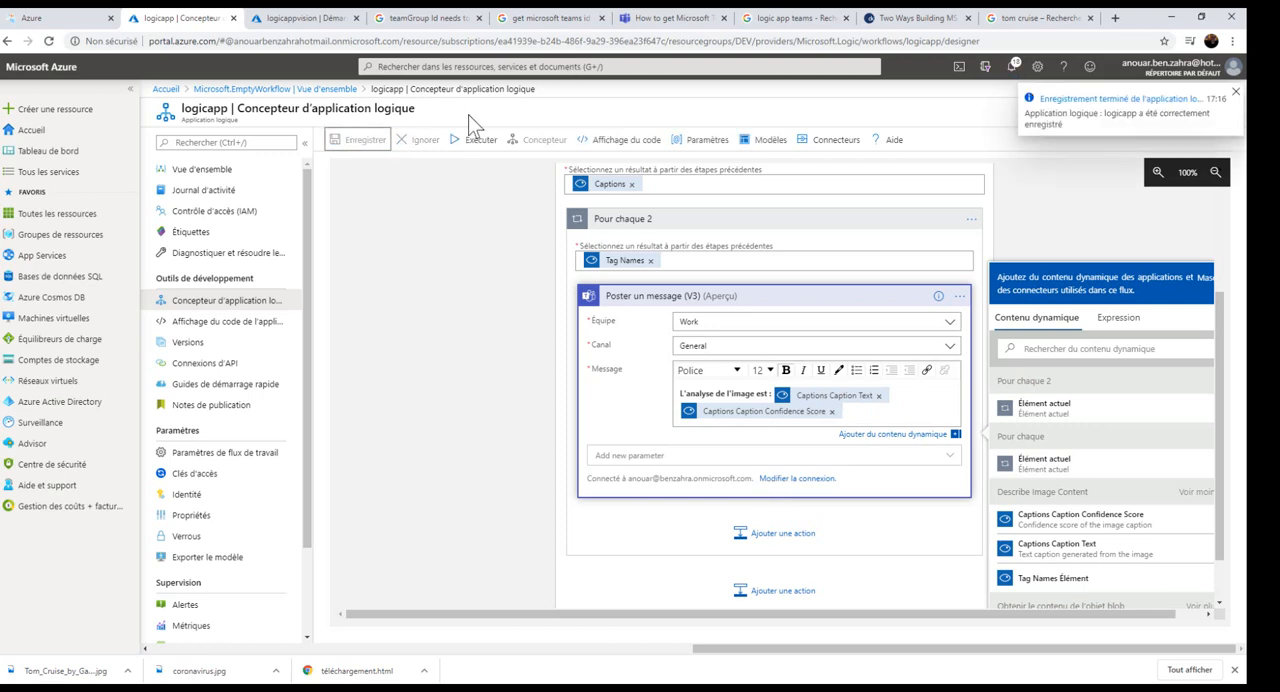
{"action": "left_click", "coordinate": [473, 142]}
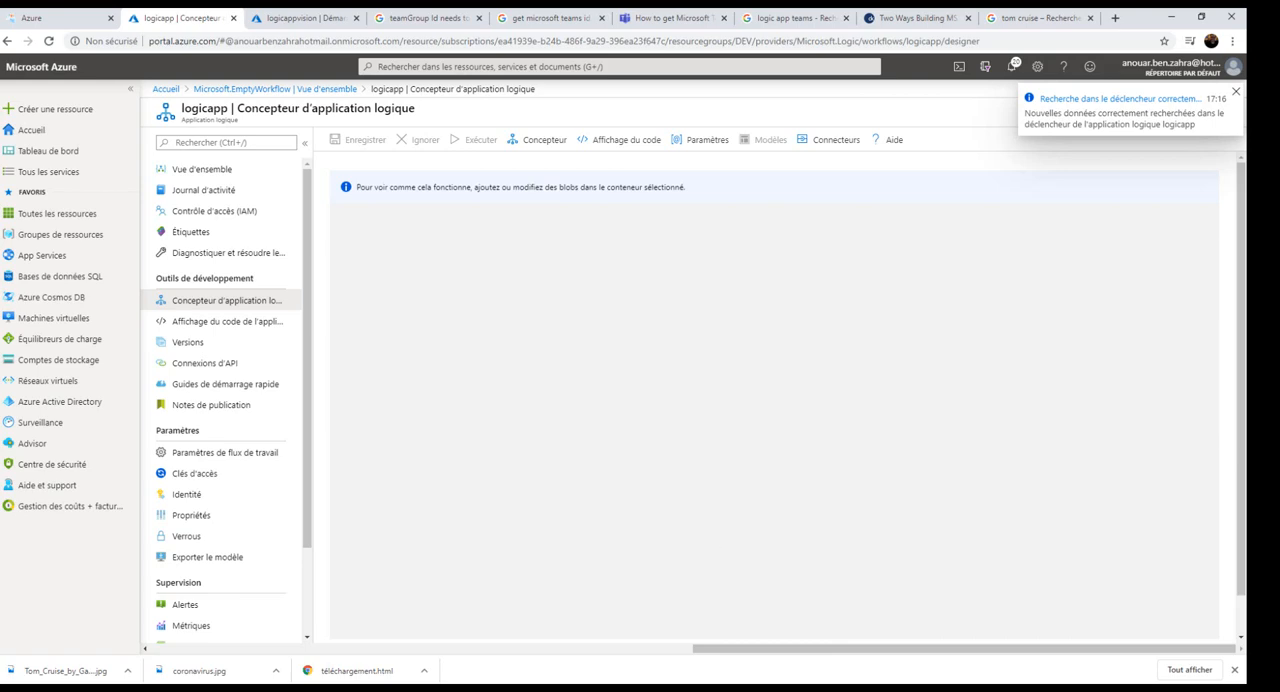
Switch to Microsoft Azure Storage Explorer and permanently delete the blob lune.png from the files container of logicappstoragev1.
{"action": "left_click_drag", "start_coordinate": [827, 683], "coordinate": [663, 120]}
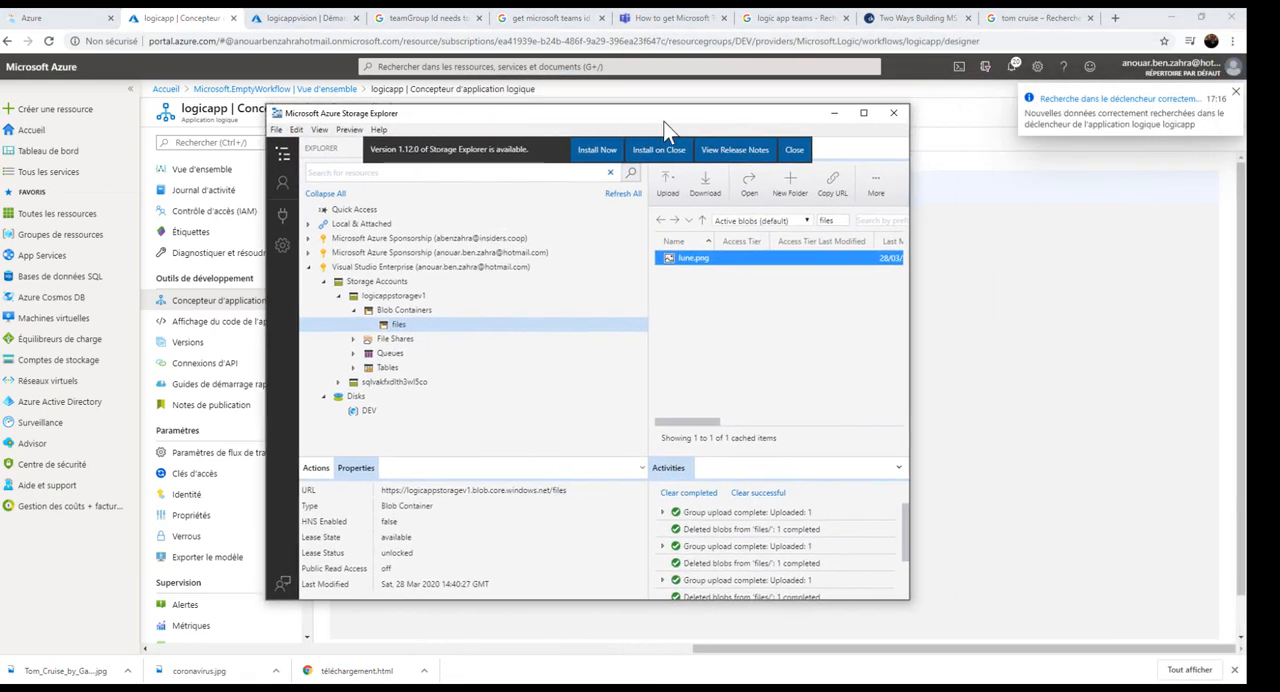
{"action": "right_click", "coordinate": [718, 262]}
{"action": "left_click", "coordinate": [754, 354]}
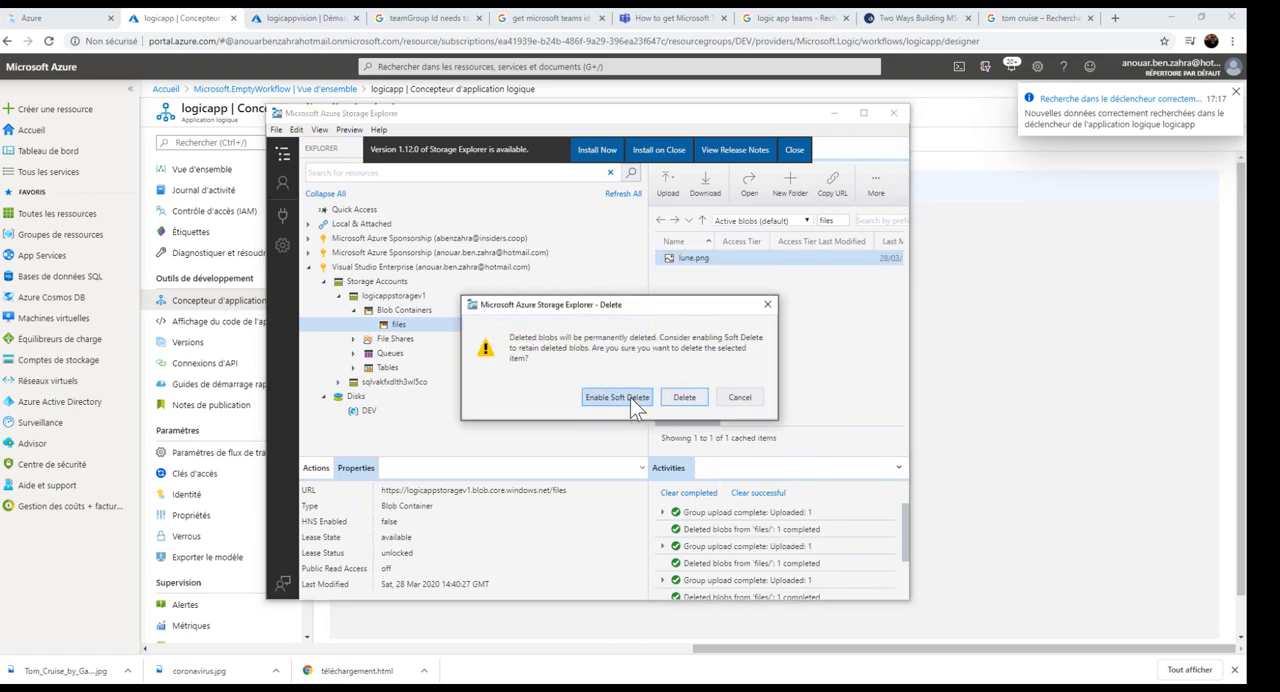
{"action": "left_click", "coordinate": [685, 397]}
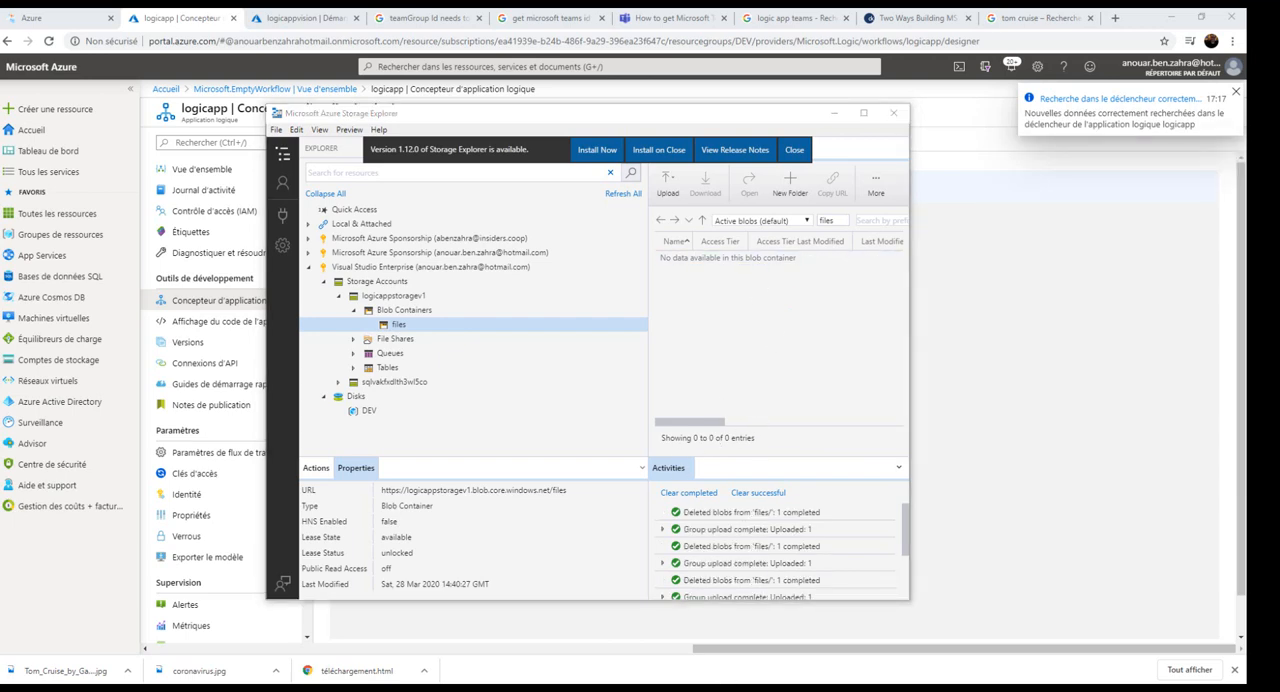
Upload Tom_Cruise_by_Gage_Skidmore_2.jpg to the files container of logicappstoragev1 and return to the logic app run in the Azure portal.
{"action": "left_click_drag", "start_coordinate": [1240, 240], "coordinate": [760, 320]}
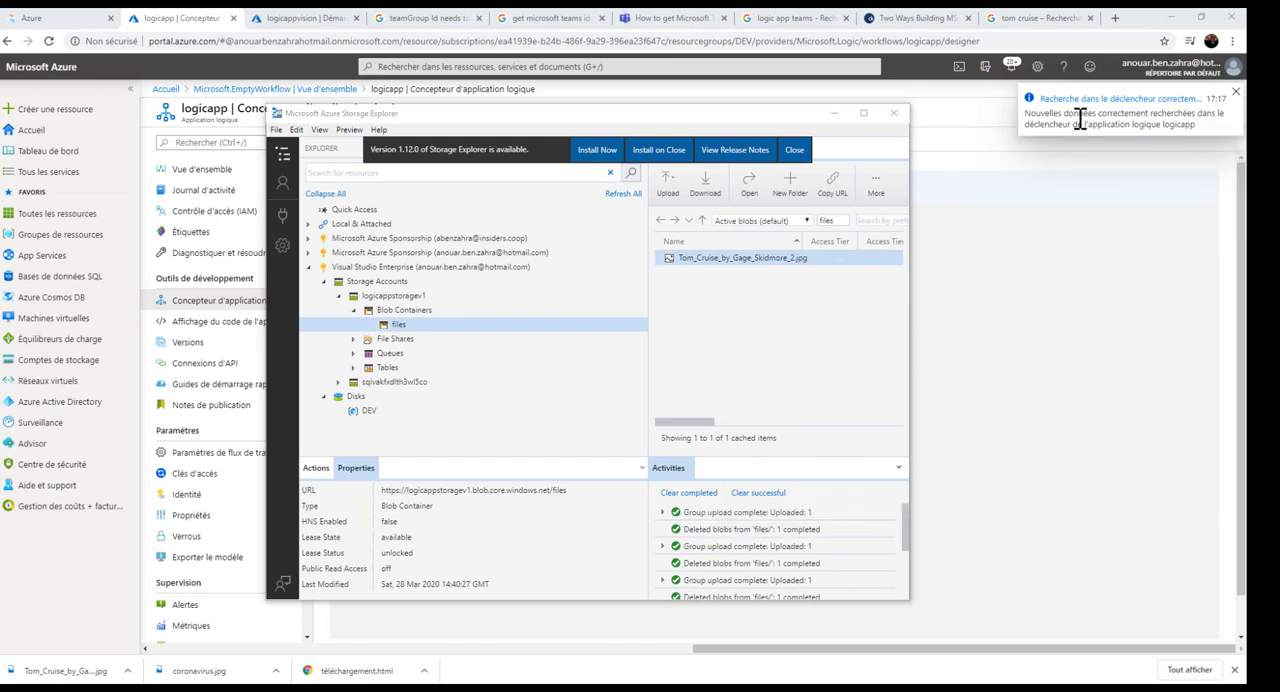
{"action": "left_click", "coordinate": [1016, 260]}
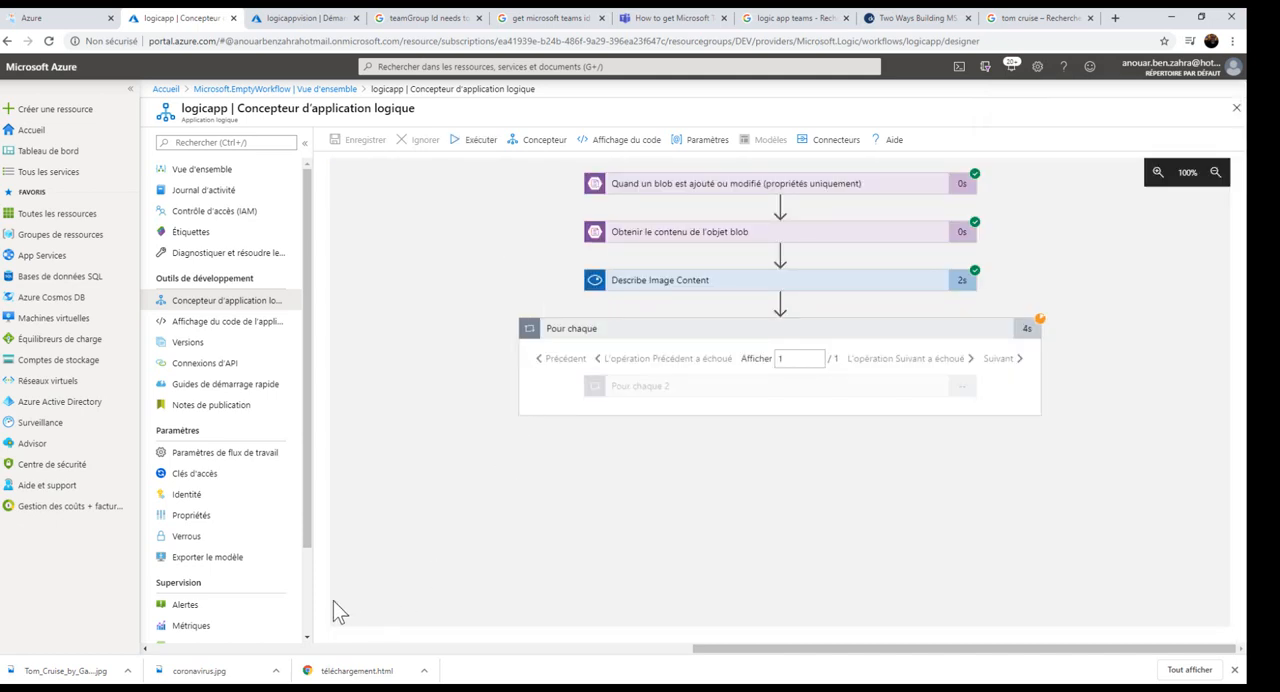
Switch to Microsoft Teams and examine the image analysis messages posted in the Général channel, highlighting the confidence score in one of them.
{"action": "left_click", "coordinate": [264, 688]}
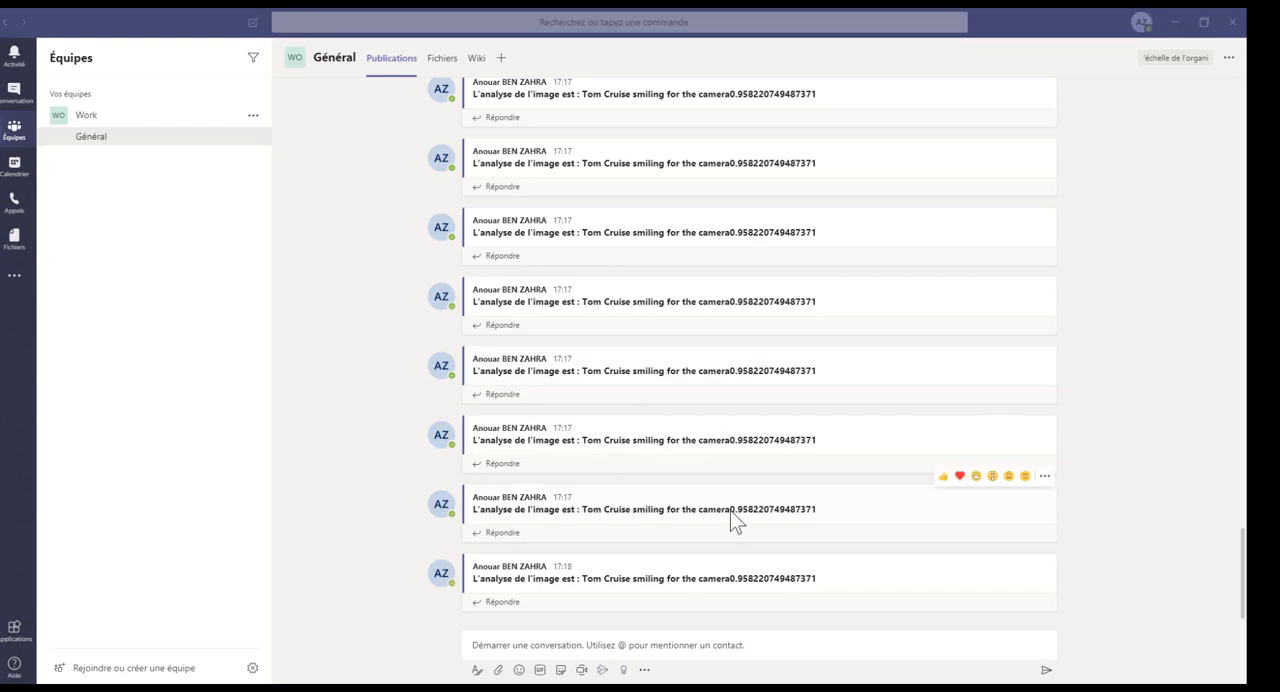
{"action": "left_click_drag", "start_coordinate": [733, 511], "coordinate": [813, 510]}
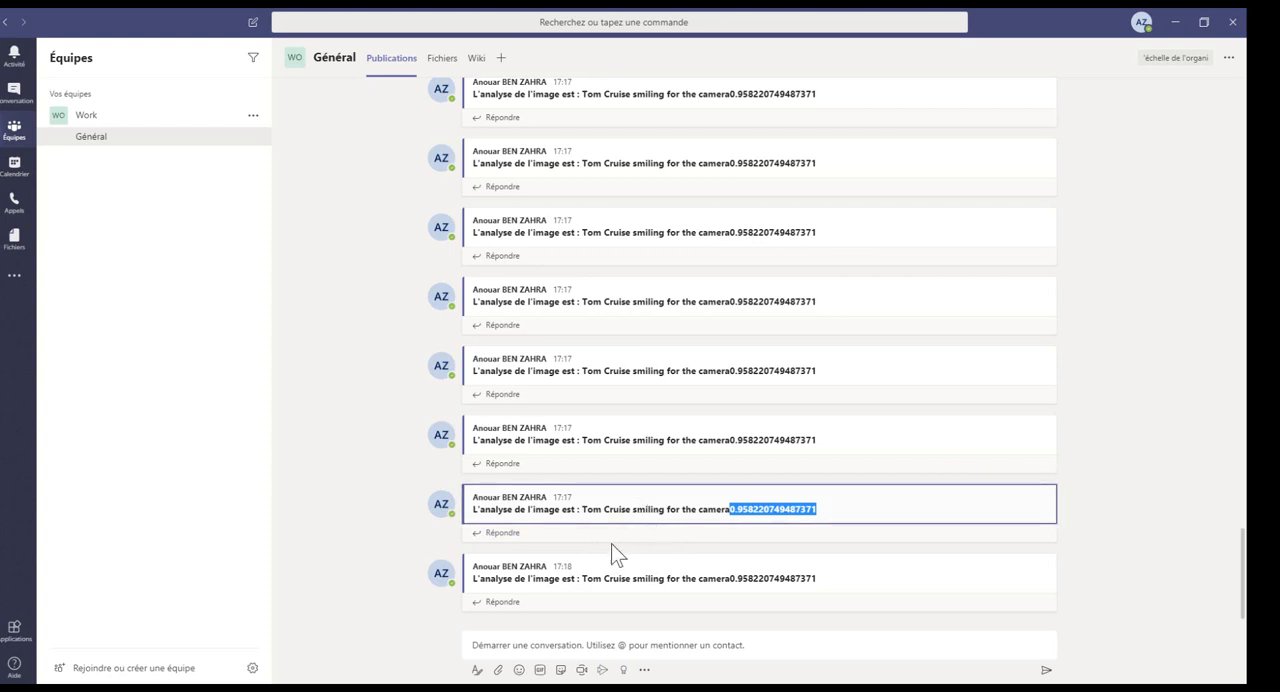
{"action": "scroll", "coordinate": [615, 540], "scroll_direction": "up", "scroll_amount": 1}
{"action": "scroll", "coordinate": [624, 500], "scroll_direction": "down", "scroll_amount": 1}
{"action": "scroll", "coordinate": [622, 478], "scroll_direction": "up", "scroll_amount": 7}
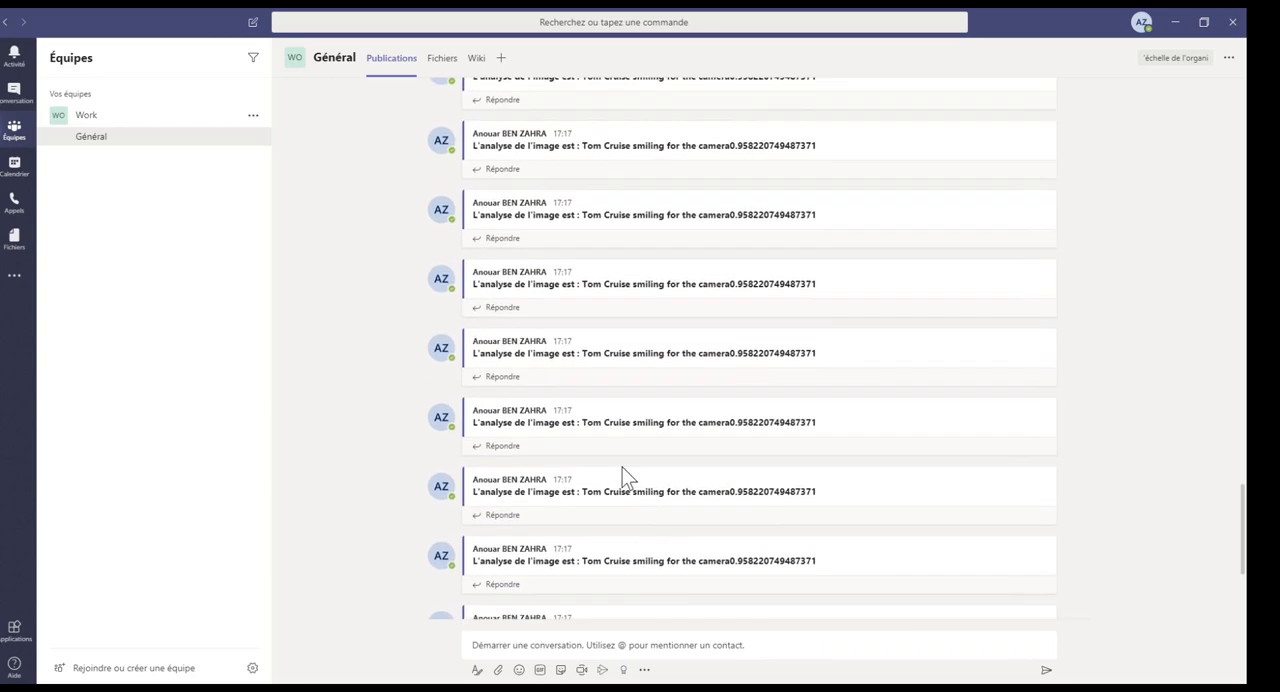
{"action": "scroll", "coordinate": [622, 478], "scroll_direction": "up", "scroll_amount": 4}
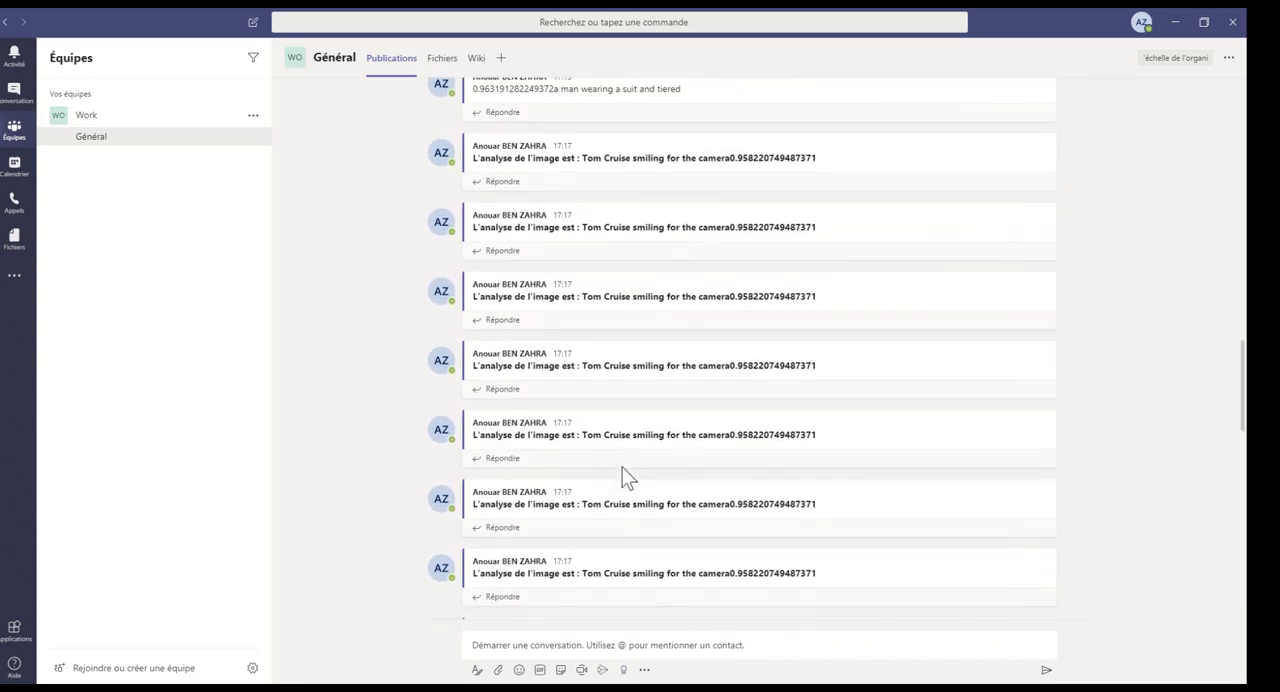
{"action": "scroll", "coordinate": [624, 478], "scroll_direction": "down", "scroll_amount": 3}
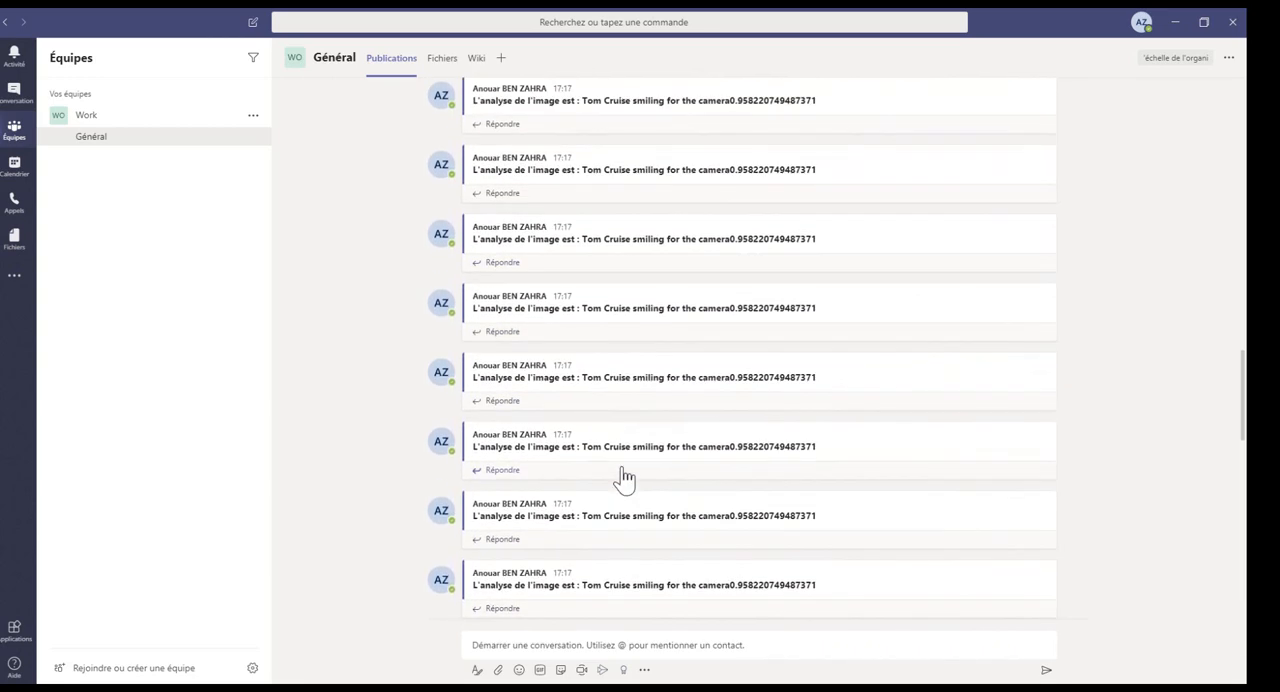
{"action": "scroll", "coordinate": [622, 478], "scroll_direction": "down", "scroll_amount": 1}
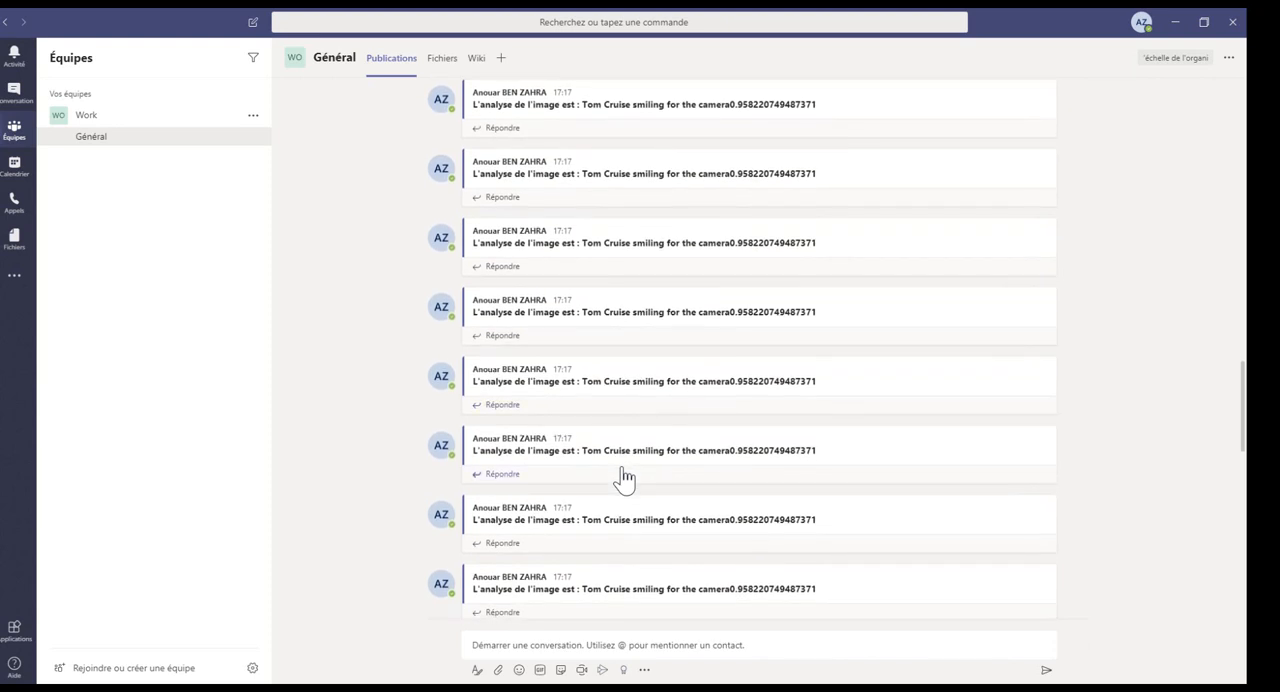
{"action": "scroll", "coordinate": [624, 478], "scroll_direction": "down", "scroll_amount": 1}
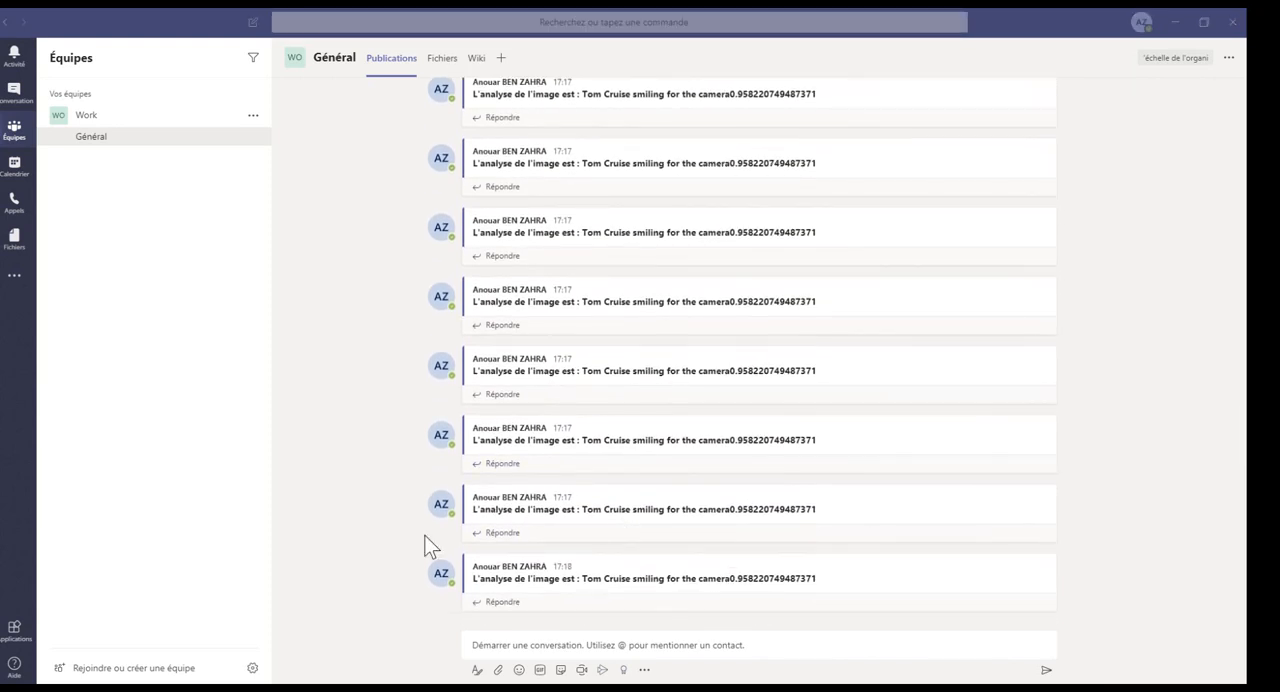